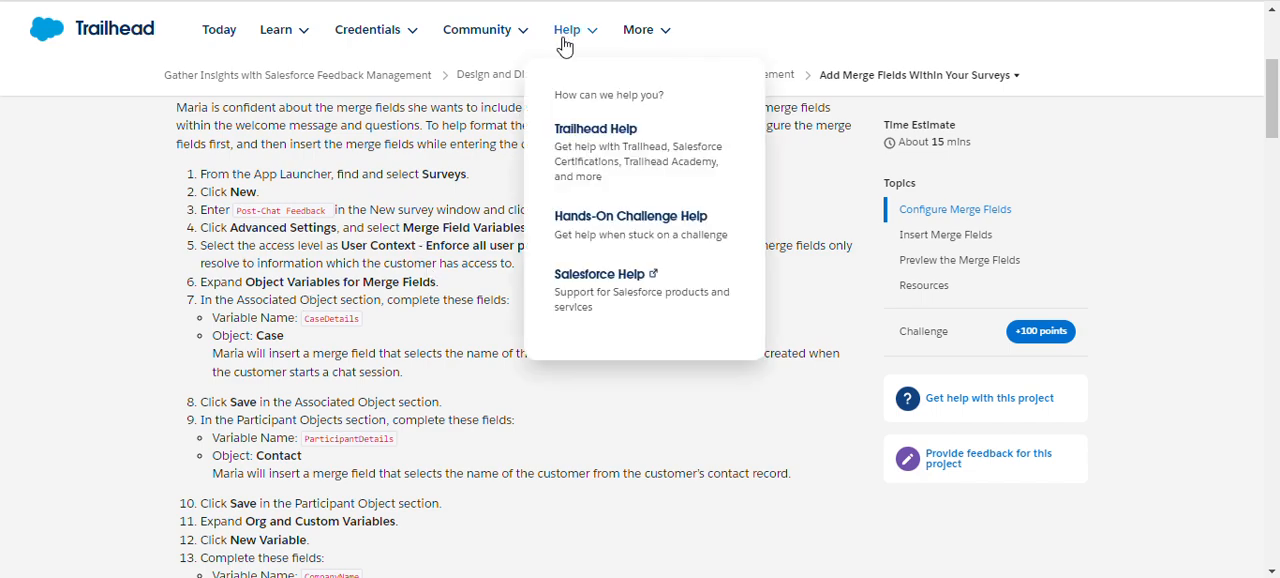
Review the Trailhead instructions for adding merge fields, down to the Verify Step section.
{"action": "scroll", "coordinate": [434, 246], "scroll_direction": "down", "scroll_amount": 8}
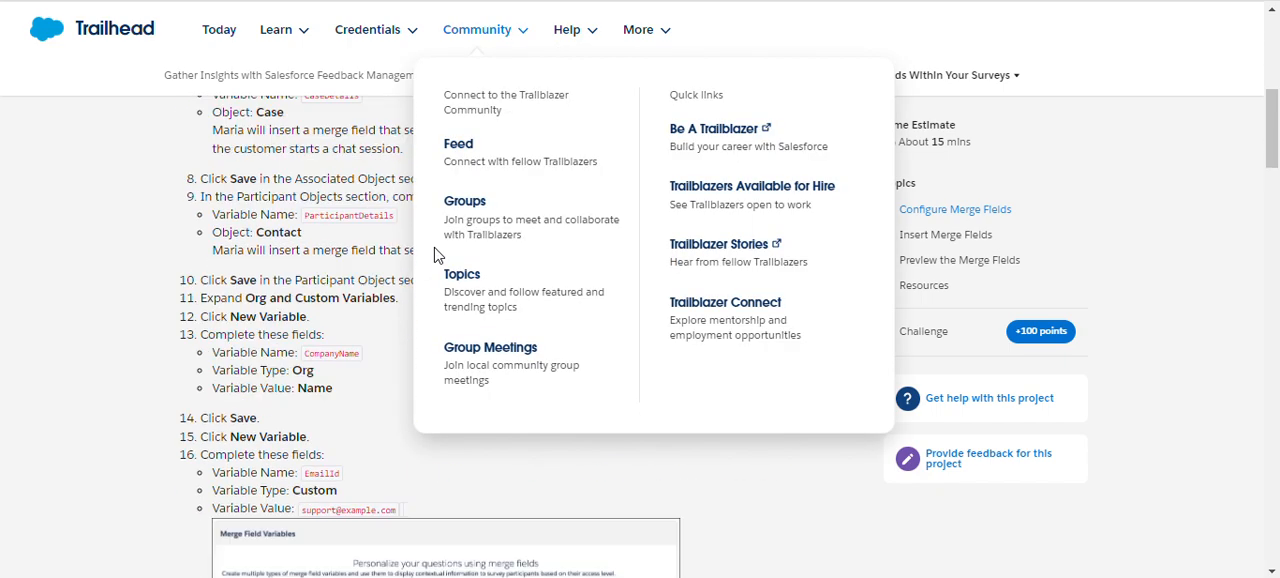
{"action": "scroll", "coordinate": [275, 352], "scroll_direction": "down", "scroll_amount": 15}
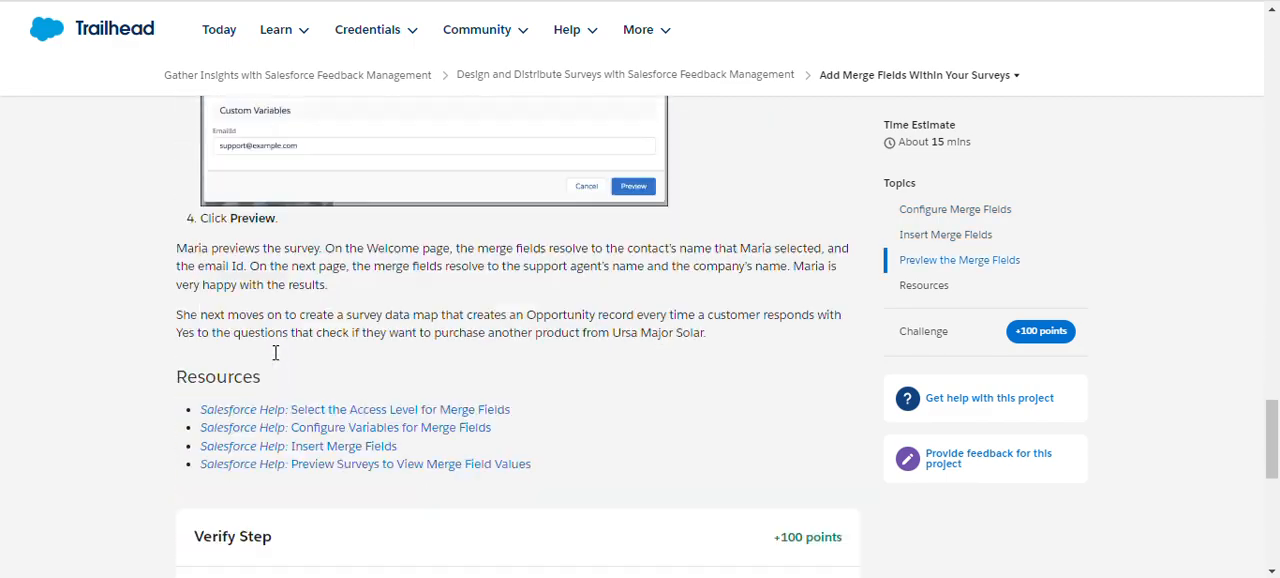
{"action": "scroll", "coordinate": [670, 222], "scroll_direction": "up", "scroll_amount": 2}
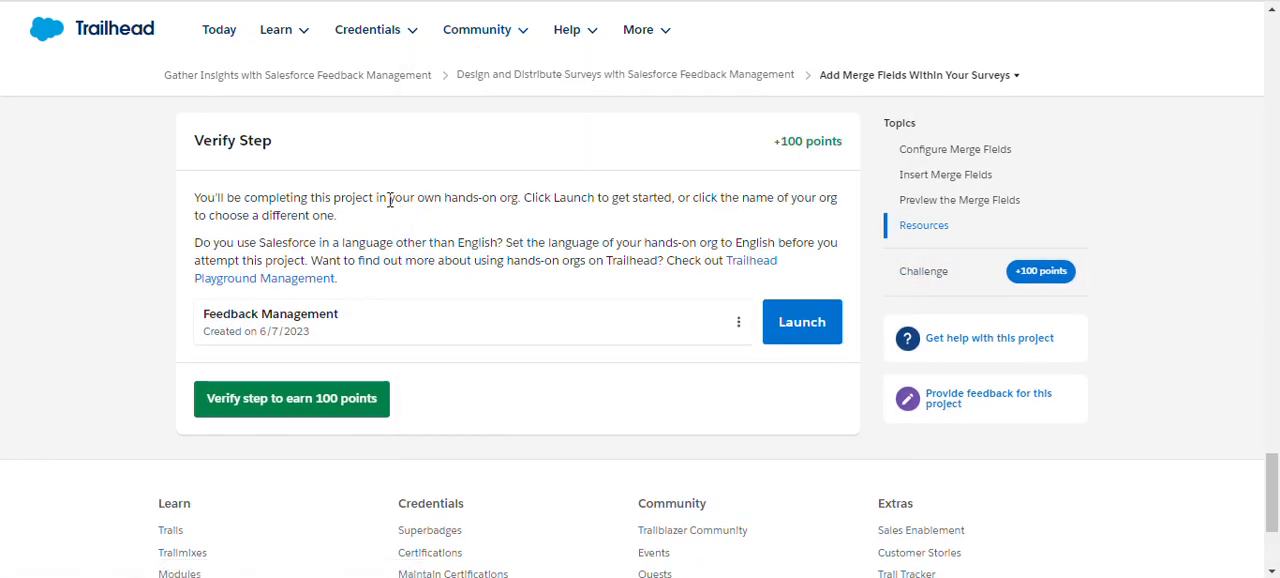
{"action": "scroll", "coordinate": [345, 235], "scroll_direction": "up", "scroll_amount": 15}
{"action": "scroll", "coordinate": [345, 238], "scroll_direction": "up", "scroll_amount": 8}
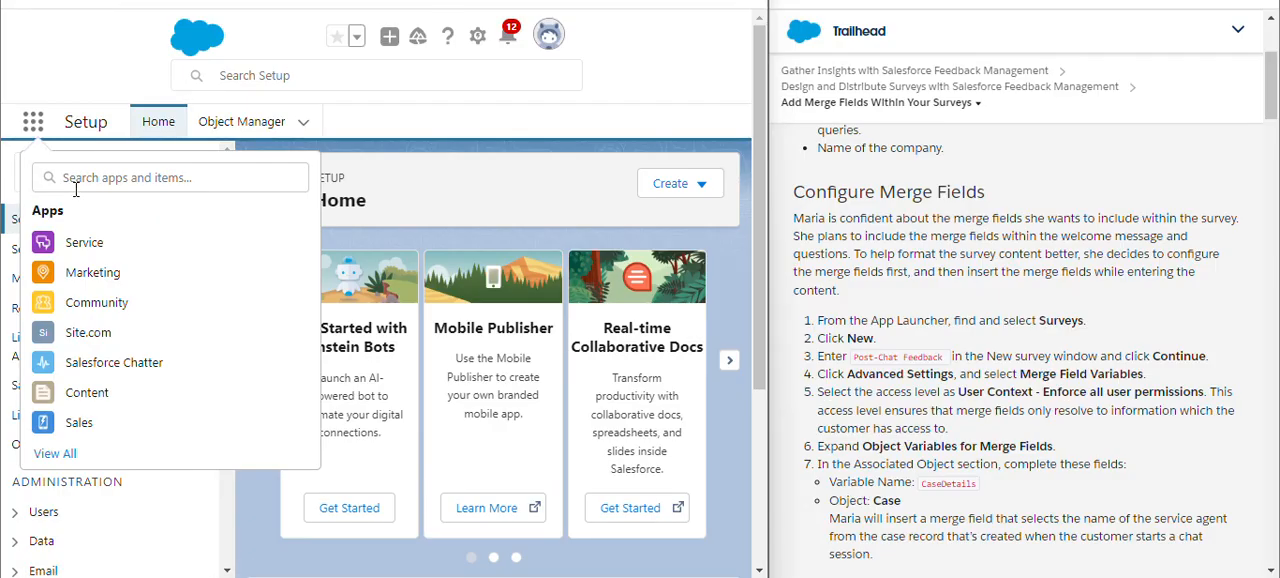
Search the App Launcher for "Sur" and open the Surveys item.
{"action": "left_click", "coordinate": [85, 188]}
{"action": "type", "text": "S"}
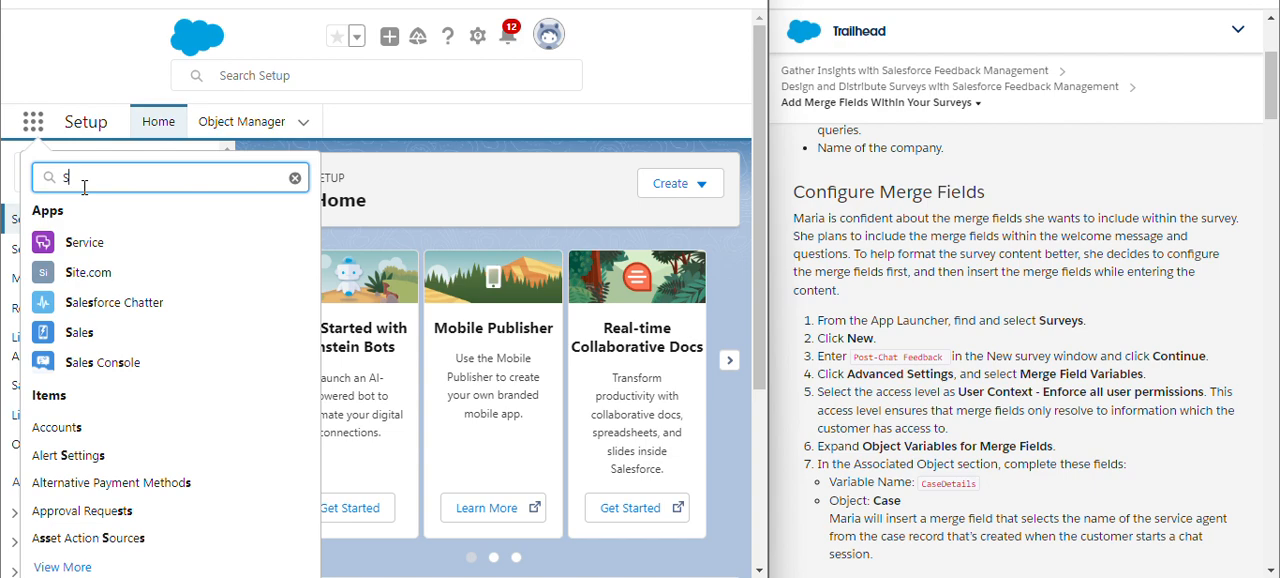
{"action": "type", "text": "ur"}
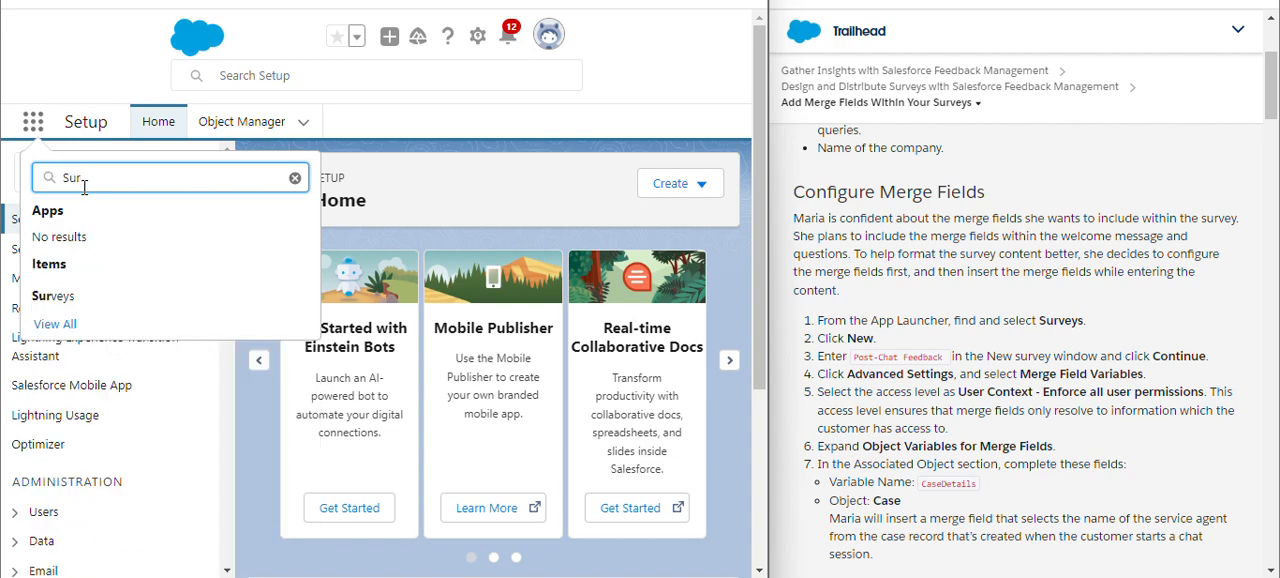
{"action": "left_click", "coordinate": [52, 300]}
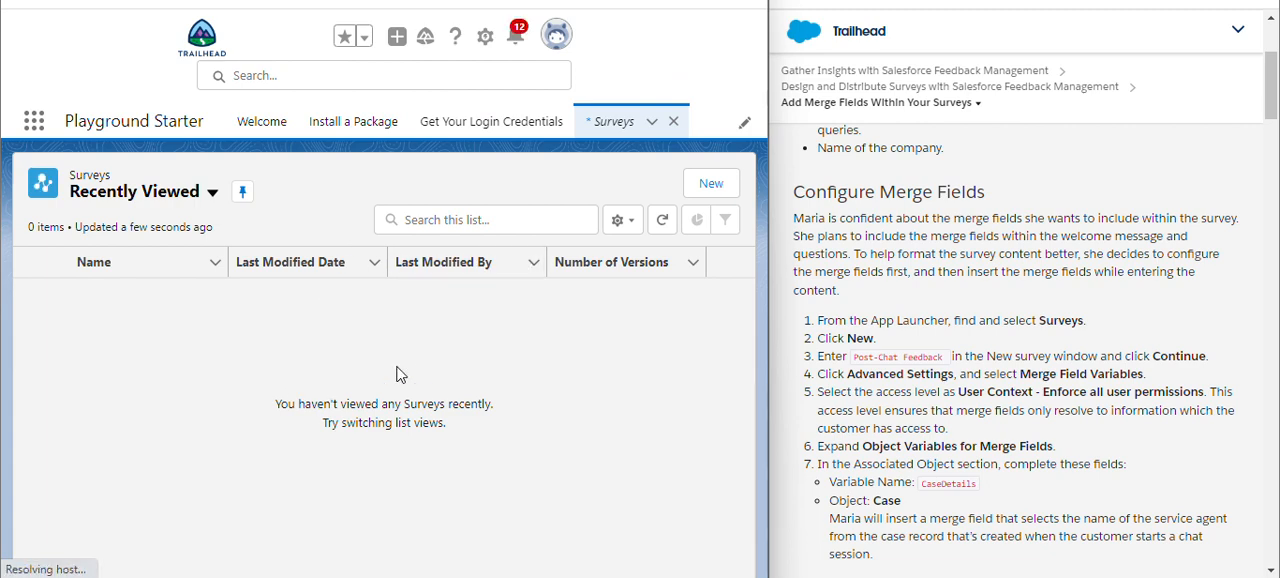
Create a new survey named "Post-Chat Feedback" and continue to the survey builder.
{"action": "left_click", "coordinate": [703, 186]}
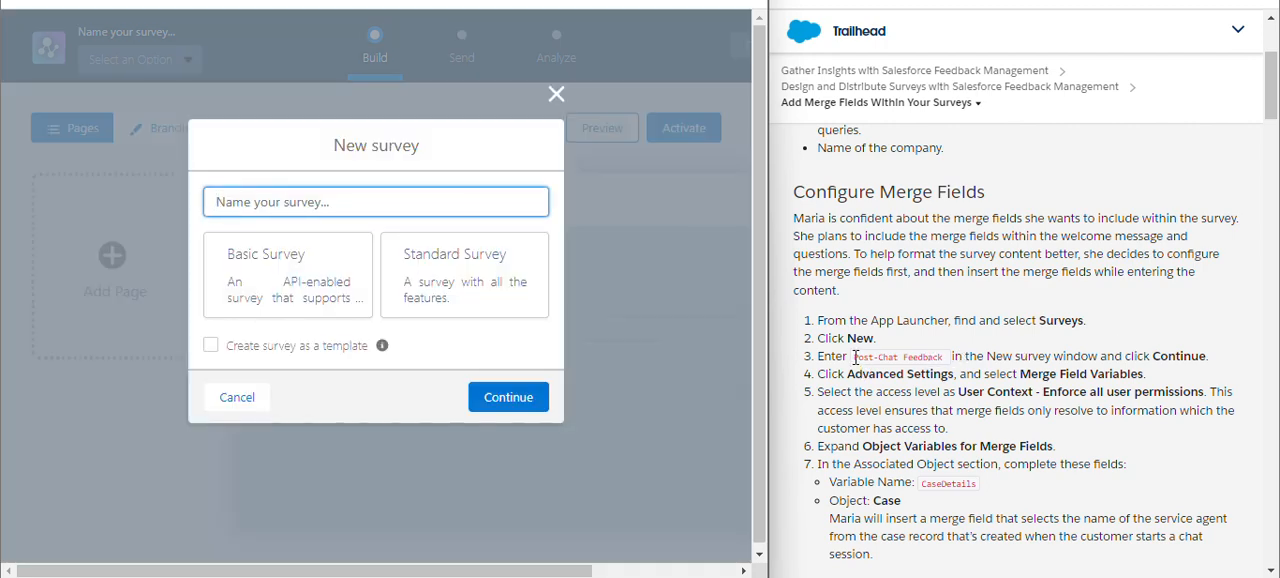
{"action": "left_click_drag", "start_coordinate": [855, 356], "coordinate": [923, 357]}
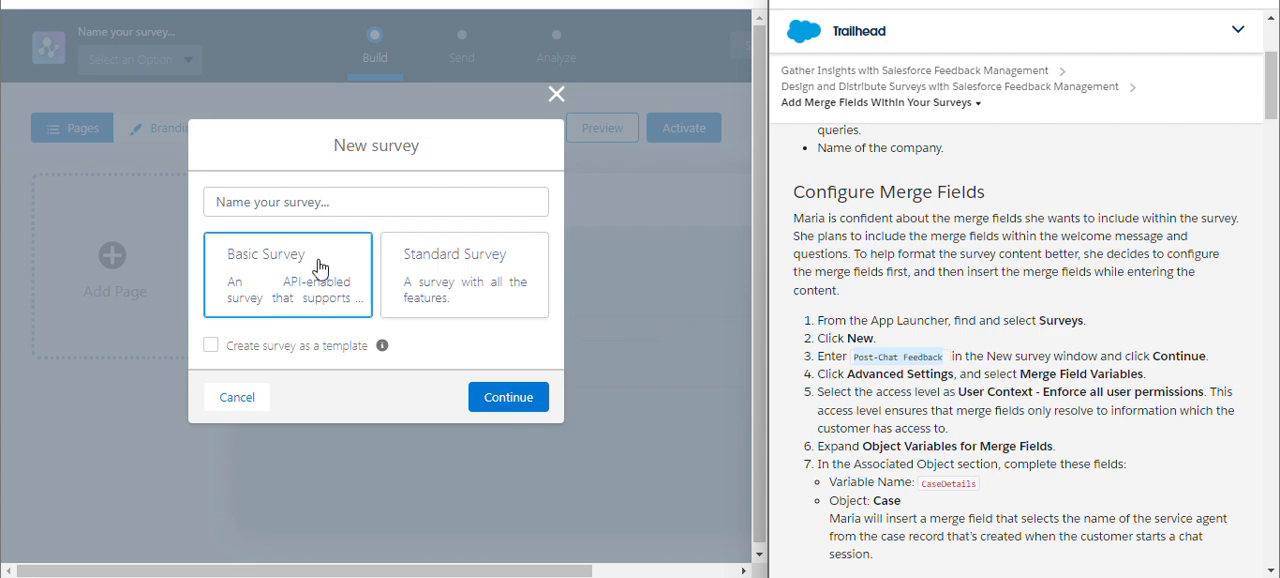
{"action": "left_click", "coordinate": [311, 205]}
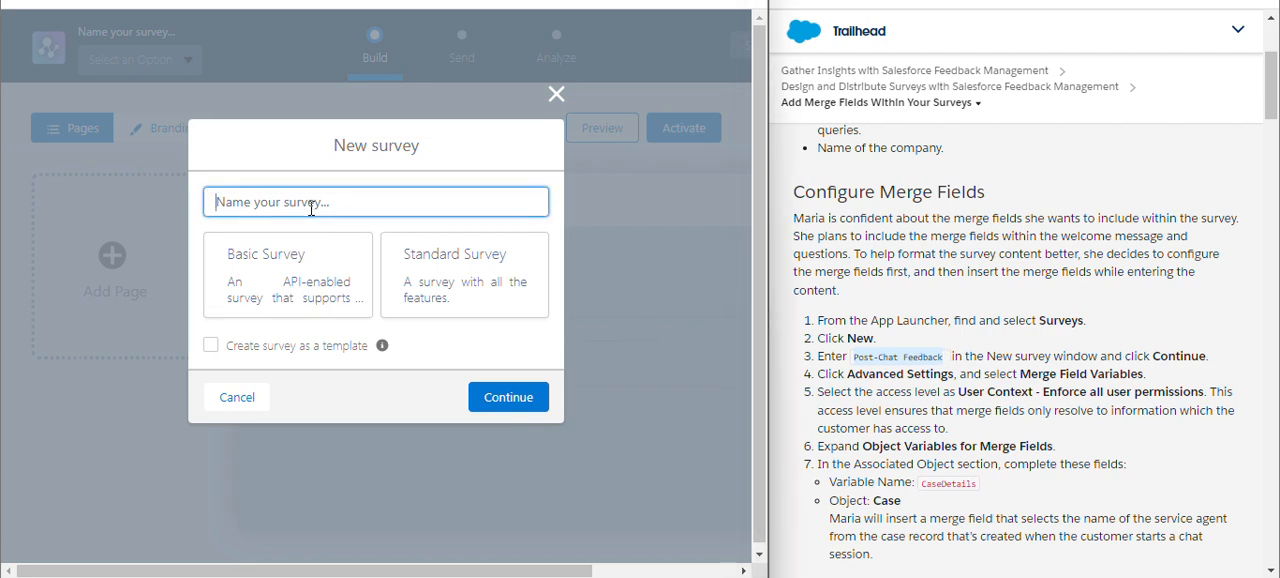
{"action": "type", "text": "Post-Chat Feedback"}
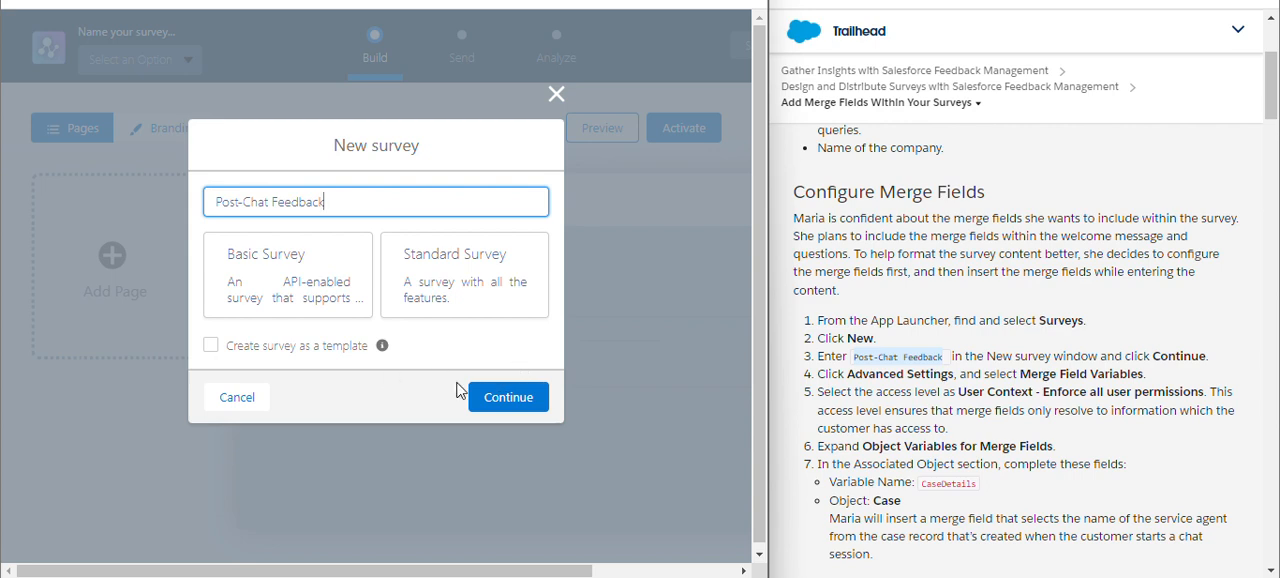
{"action": "left_click", "coordinate": [508, 406]}
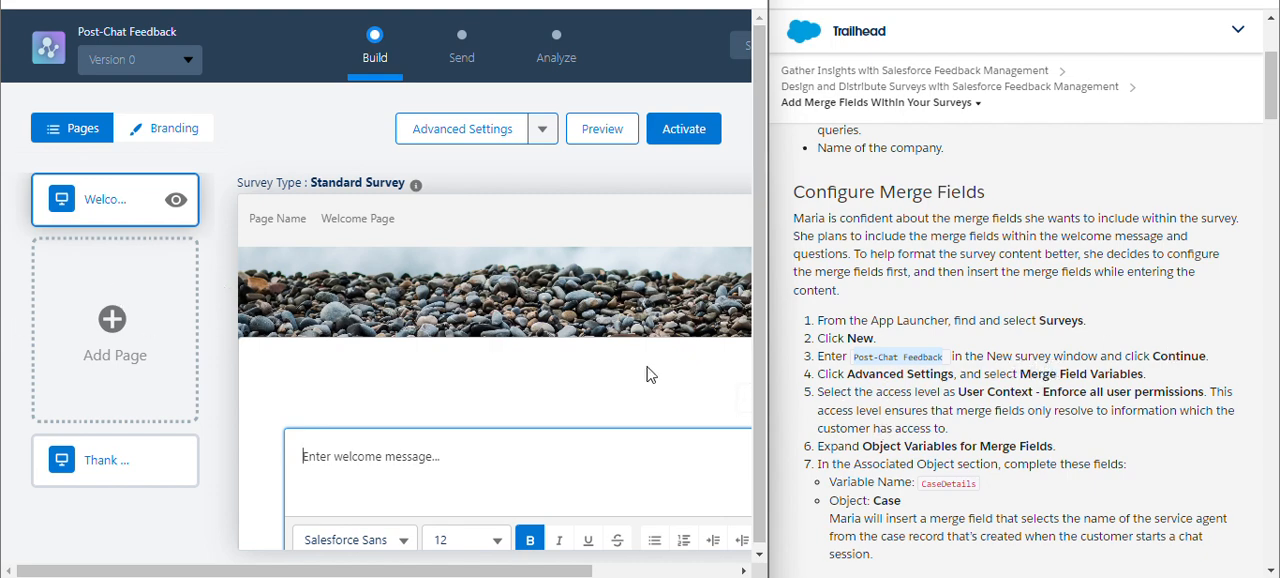
Open the survey's Merge Field Variables settings and set the merge field access level to User Context - Enforce all user permissions.
{"action": "left_click", "coordinate": [541, 131]}
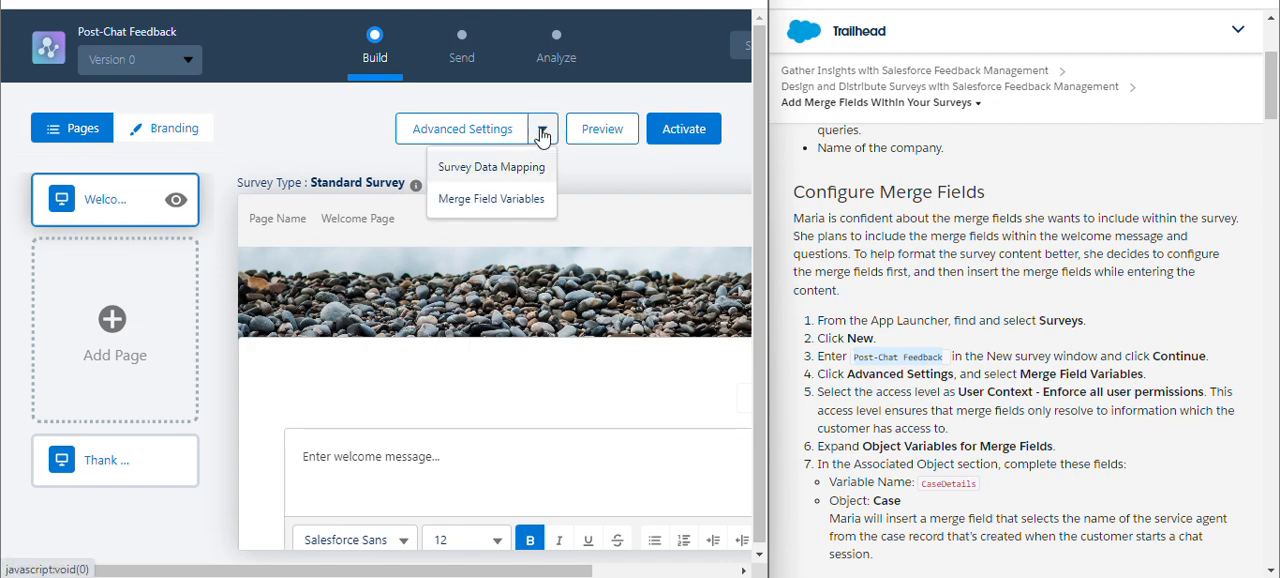
{"action": "left_click", "coordinate": [501, 205]}
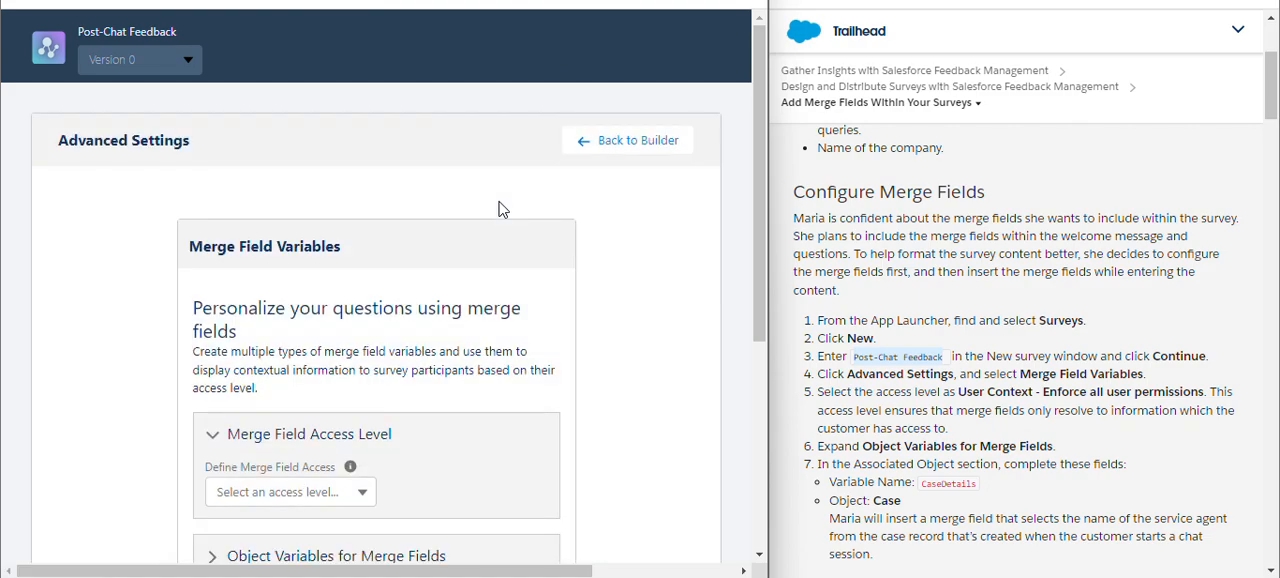
{"action": "scroll", "coordinate": [491, 260], "scroll_direction": "down", "scroll_amount": 1}
{"action": "scroll", "coordinate": [490, 270], "scroll_direction": "down", "scroll_amount": 1}
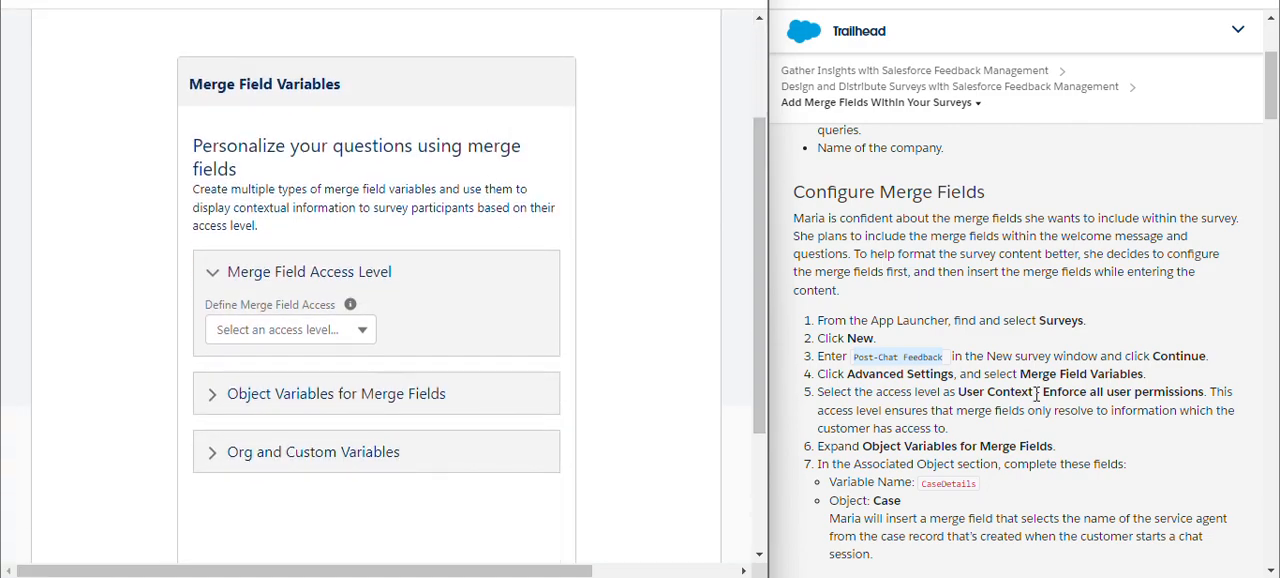
{"action": "left_click", "coordinate": [315, 340]}
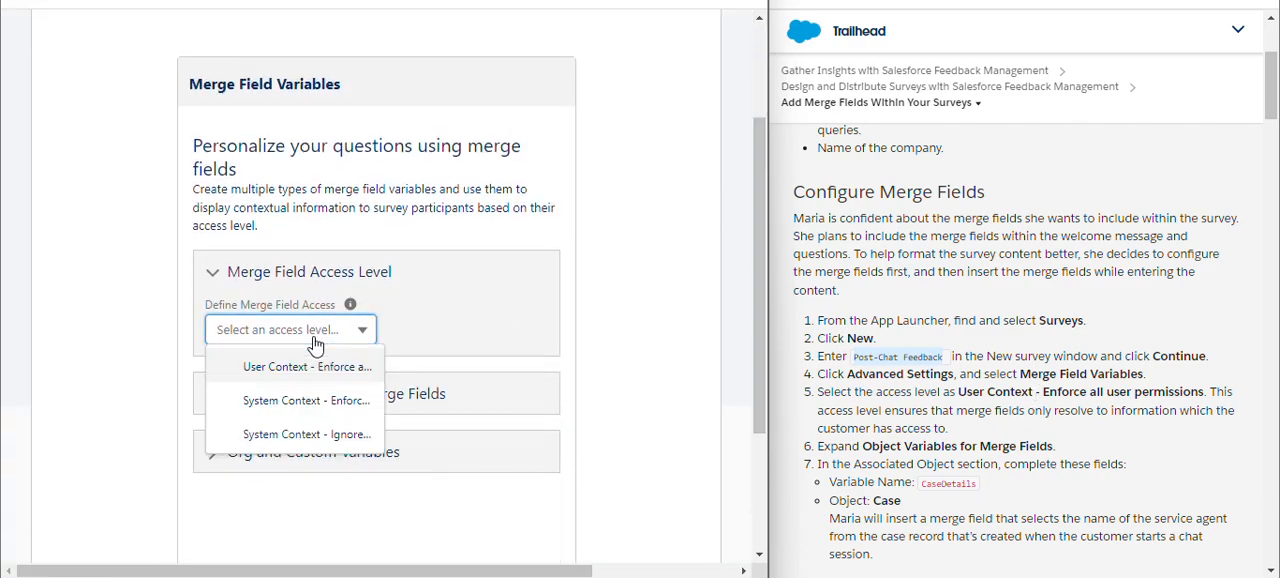
{"action": "left_click", "coordinate": [306, 372]}
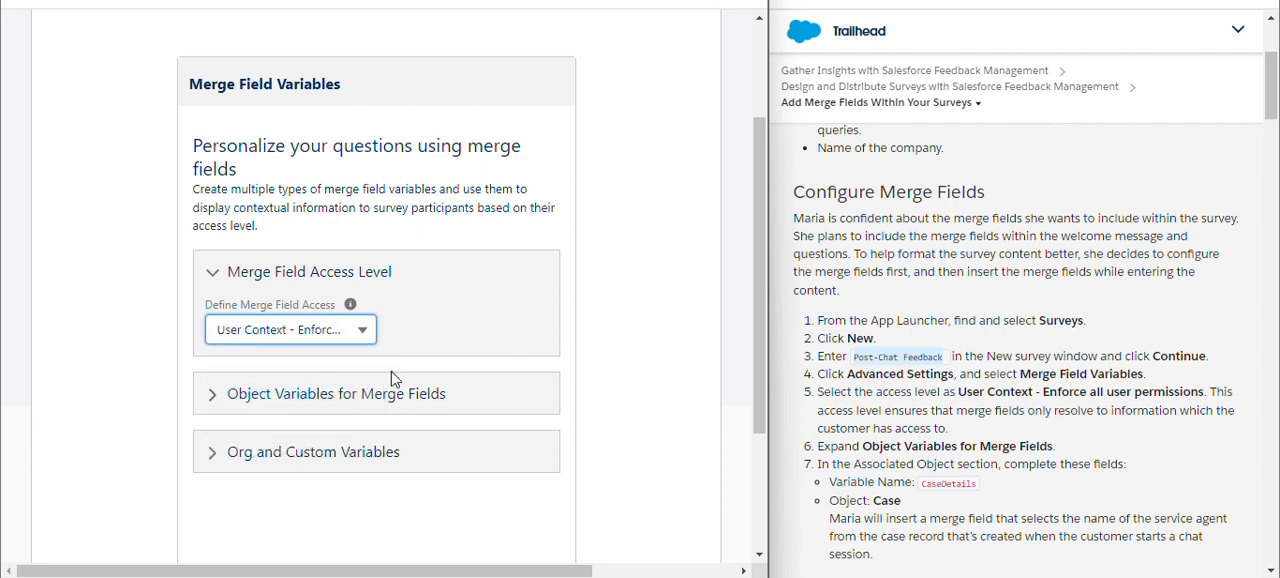
Under Object Variables for Merge Fields, save an Associated Object variable named CaseDetails for the Case object.
{"action": "left_click", "coordinate": [320, 398]}
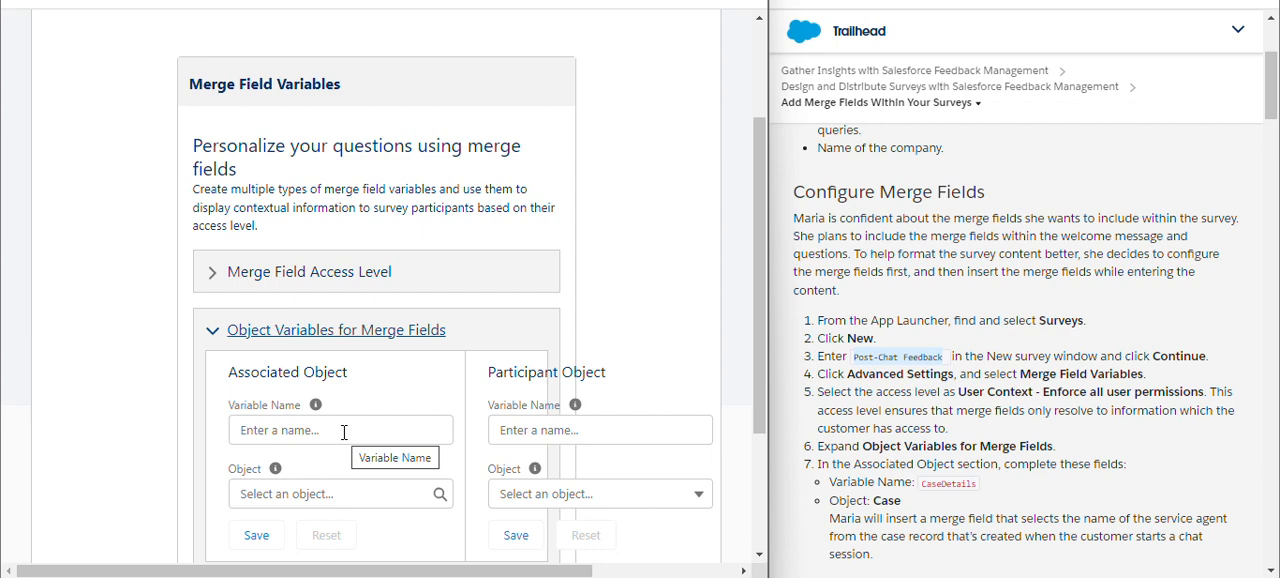
{"action": "scroll", "coordinate": [344, 432], "scroll_direction": "down", "scroll_amount": 1}
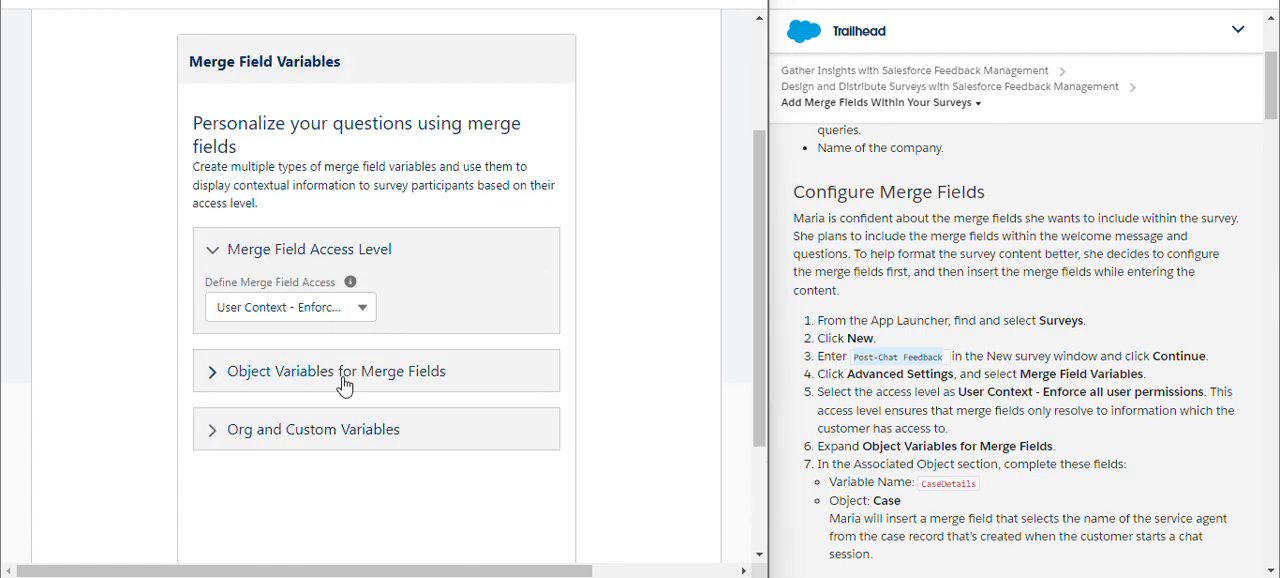
{"action": "left_click", "coordinate": [343, 379]}
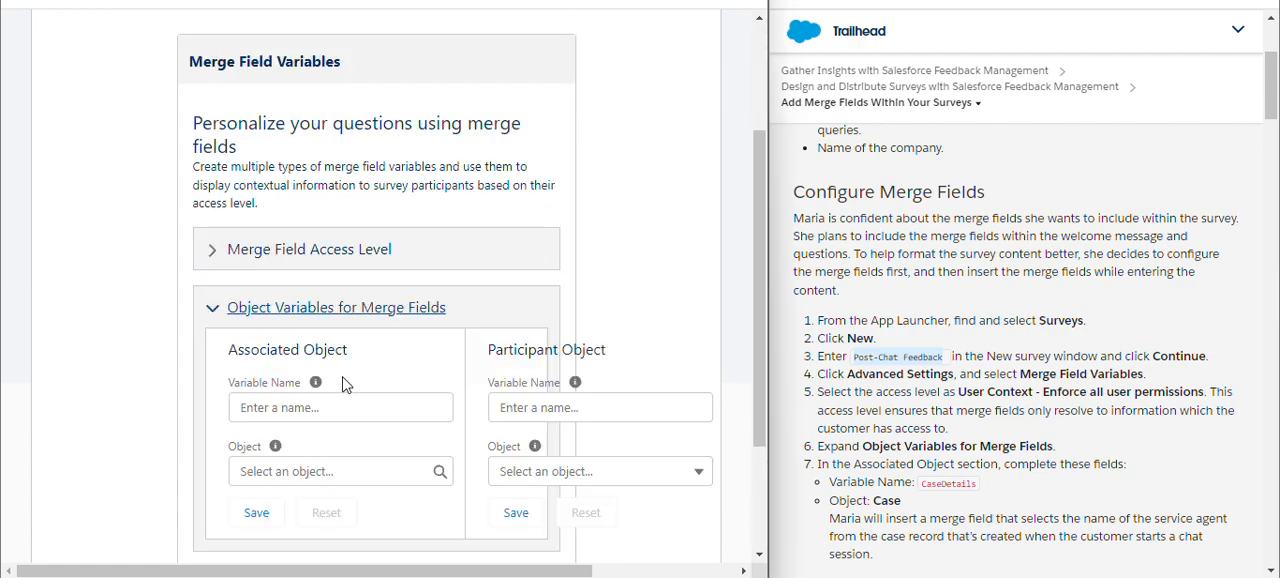
{"action": "scroll", "coordinate": [503, 376], "scroll_direction": "down", "scroll_amount": 3}
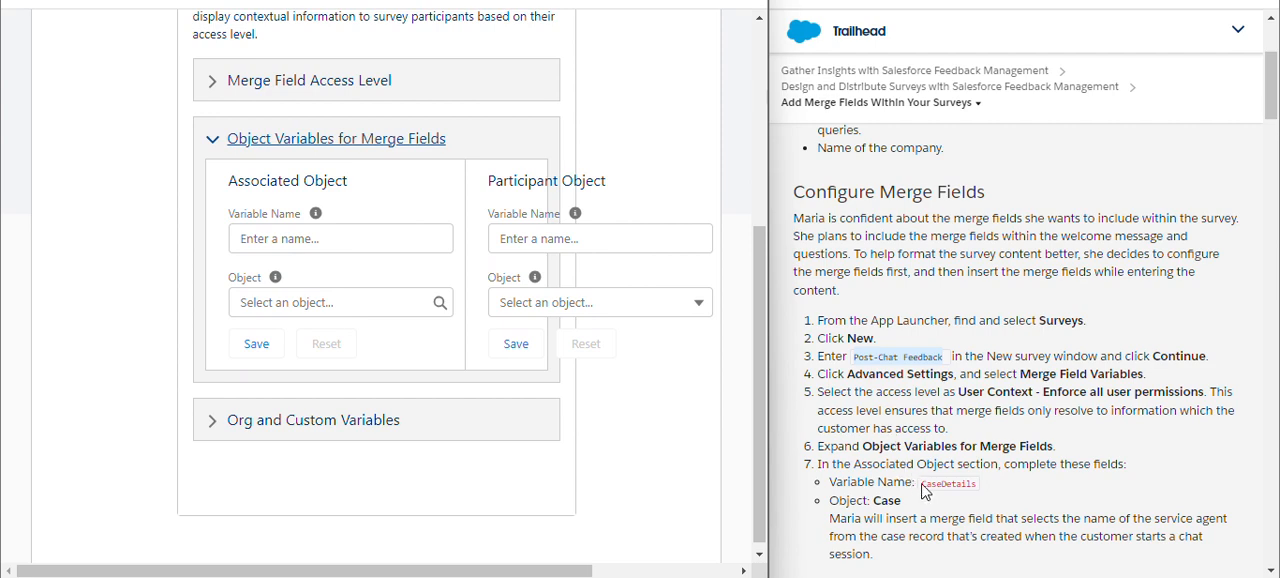
{"action": "left_click_drag", "start_coordinate": [923, 487], "coordinate": [950, 484]}
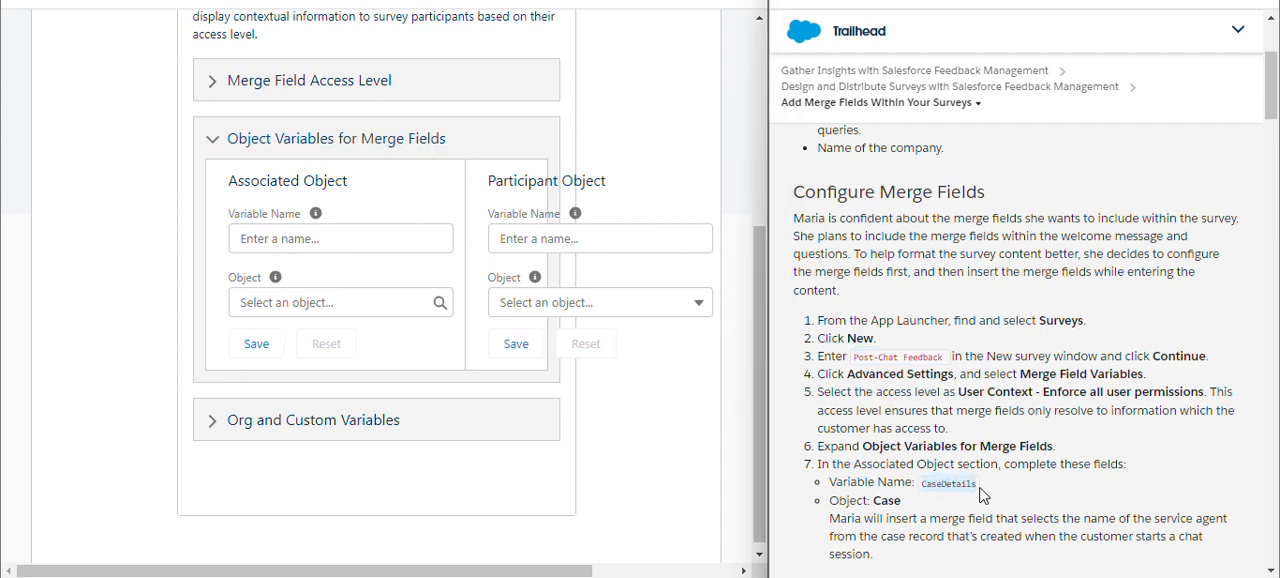
{"action": "left_click", "coordinate": [315, 241]}
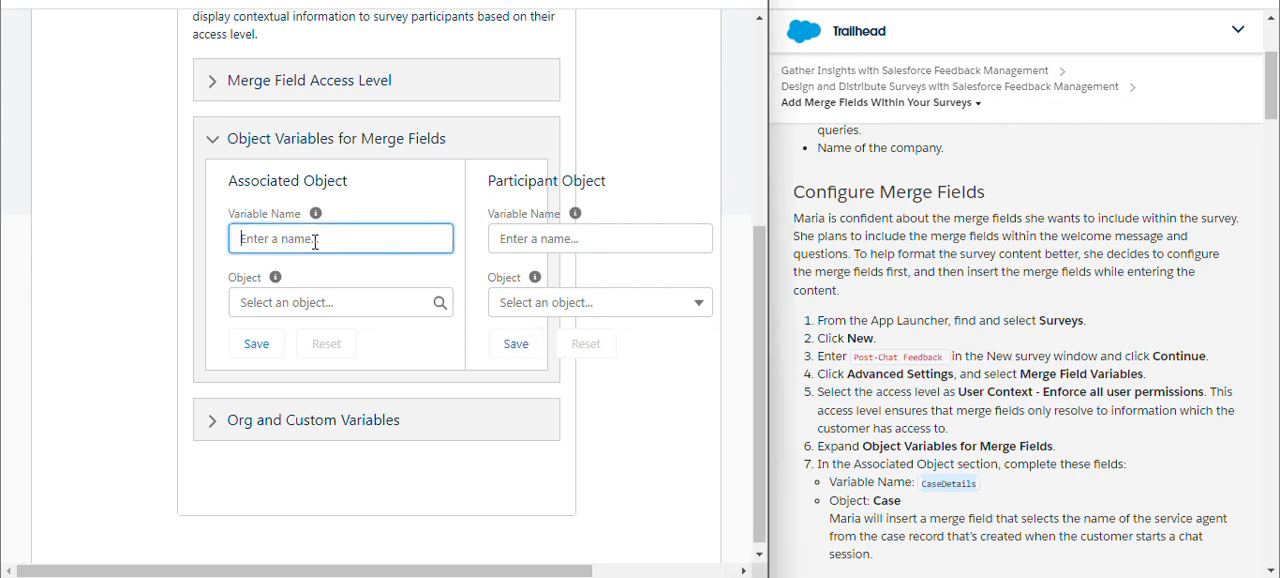
{"action": "type", "text": "CaseDetails"}
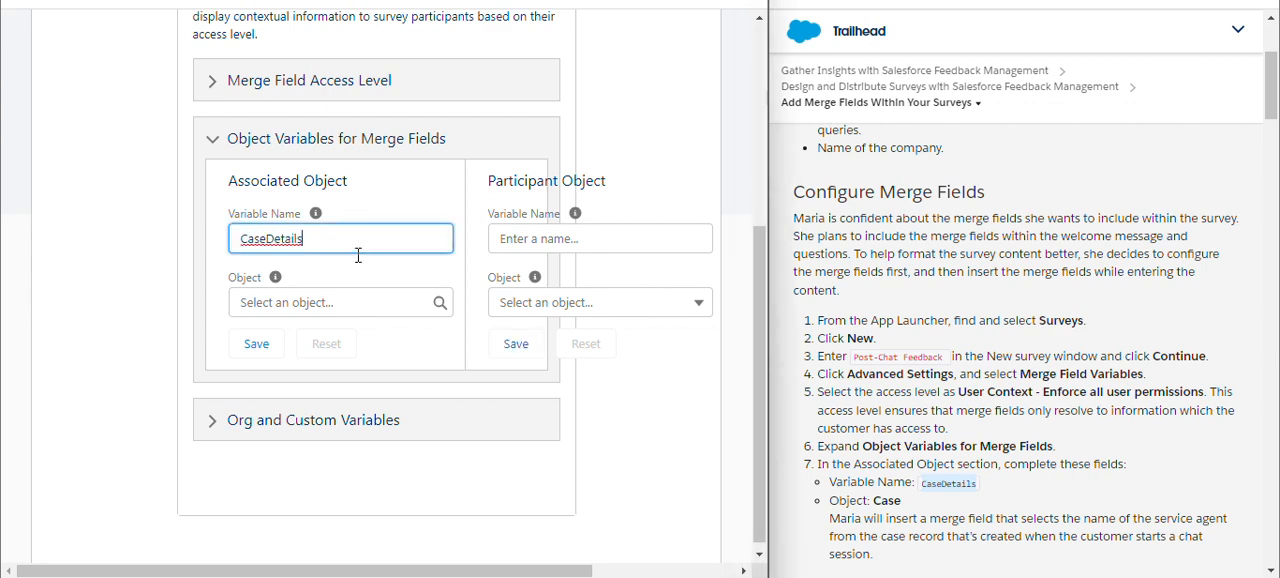
{"action": "left_click", "coordinate": [408, 292]}
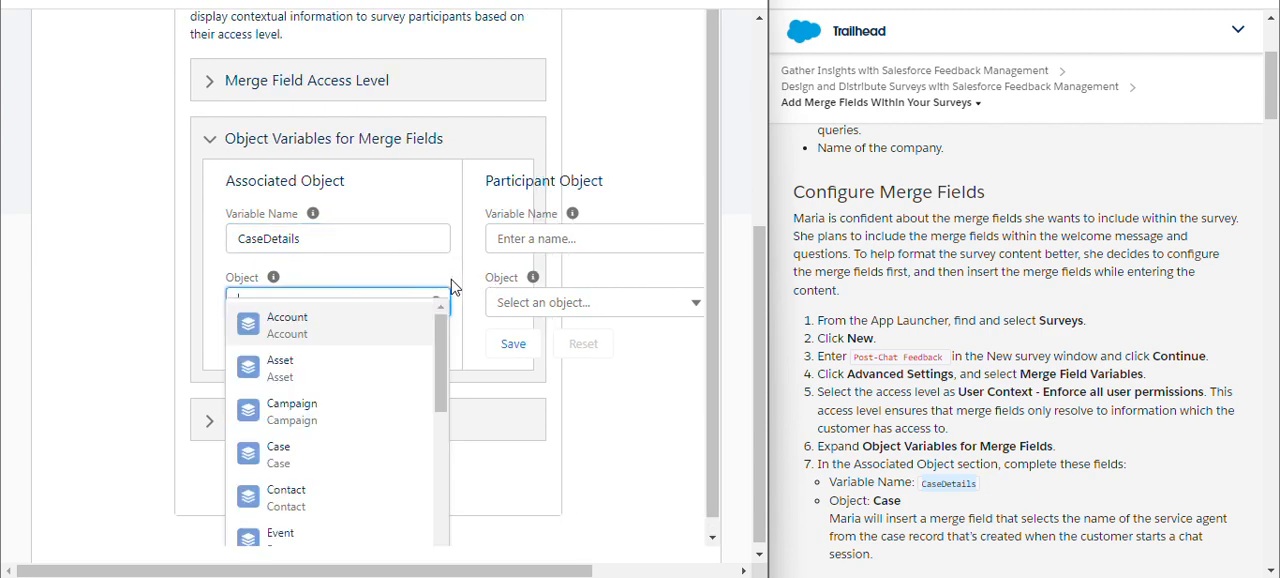
{"action": "left_click", "coordinate": [290, 454]}
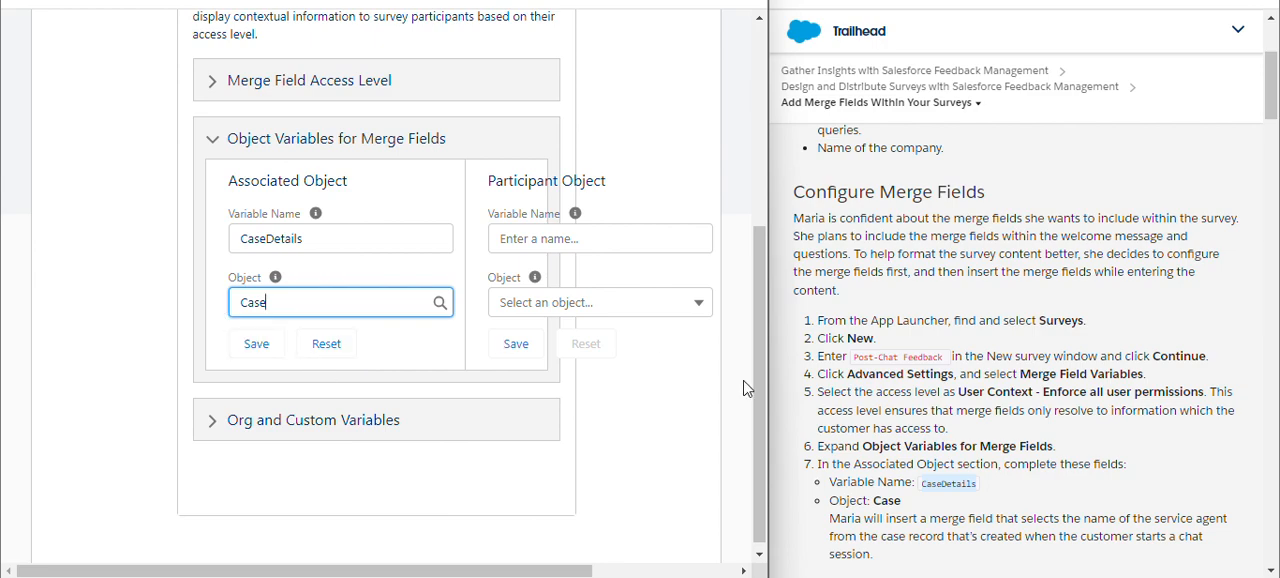
{"action": "scroll", "coordinate": [938, 383], "scroll_direction": "down", "scroll_amount": 3}
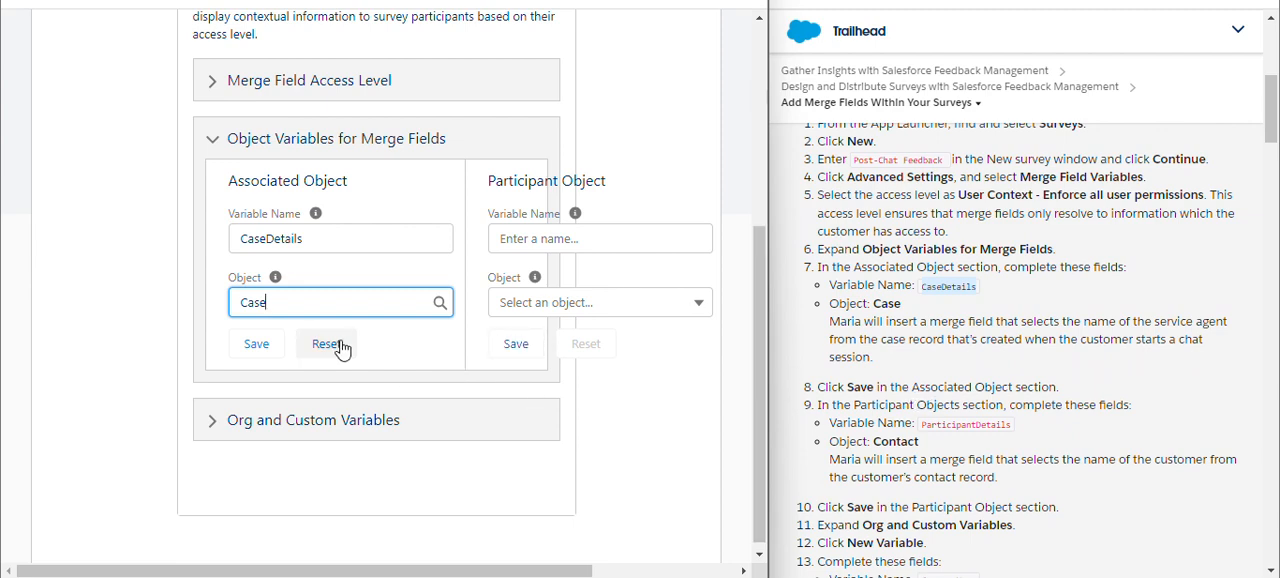
{"action": "left_click", "coordinate": [268, 346]}
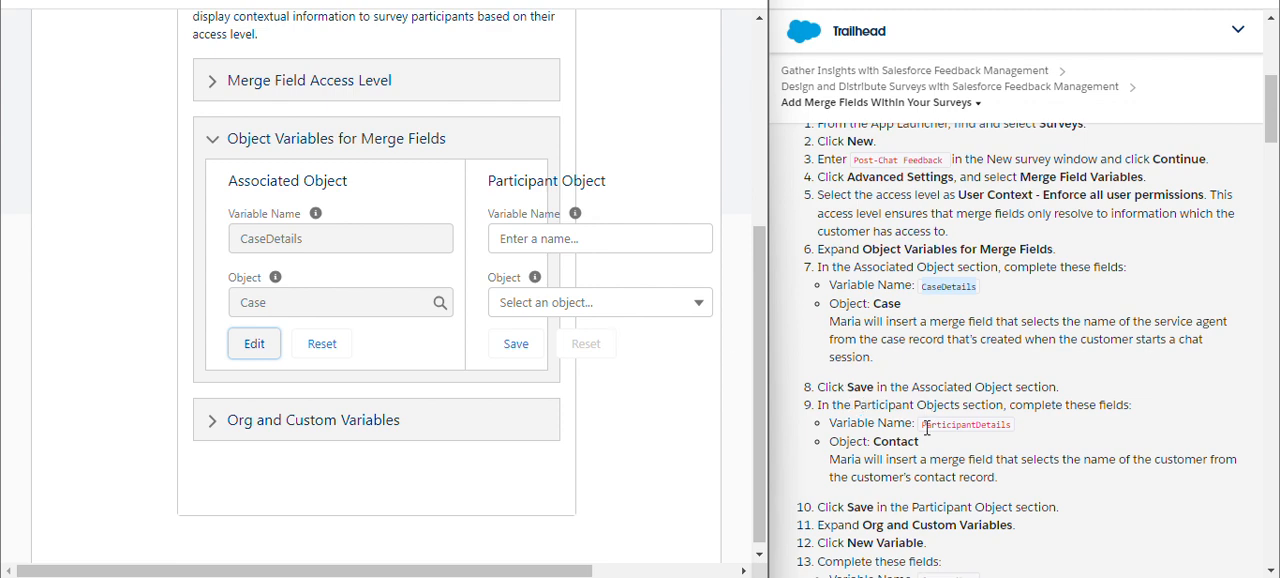
Save a Participant Object variable named ParticipantDetails for the Contact object.
{"action": "left_click_drag", "start_coordinate": [920, 428], "coordinate": [1008, 428]}
{"action": "key", "text": "ctrl+c"}
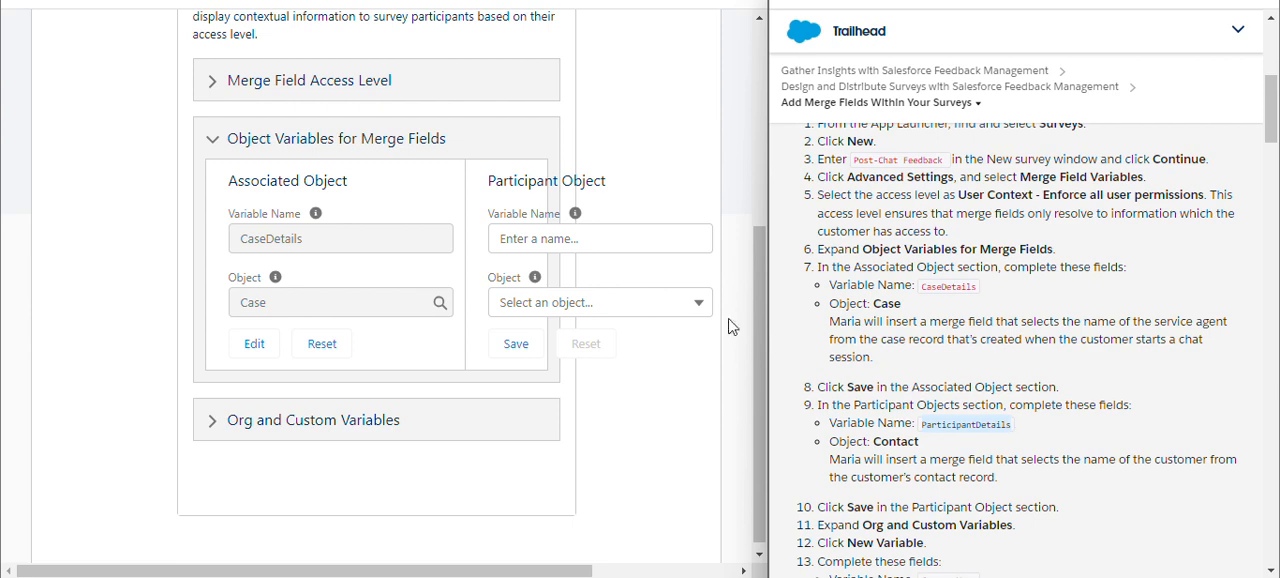
{"action": "left_click", "coordinate": [572, 241]}
{"action": "key", "text": "ctrl+v"}
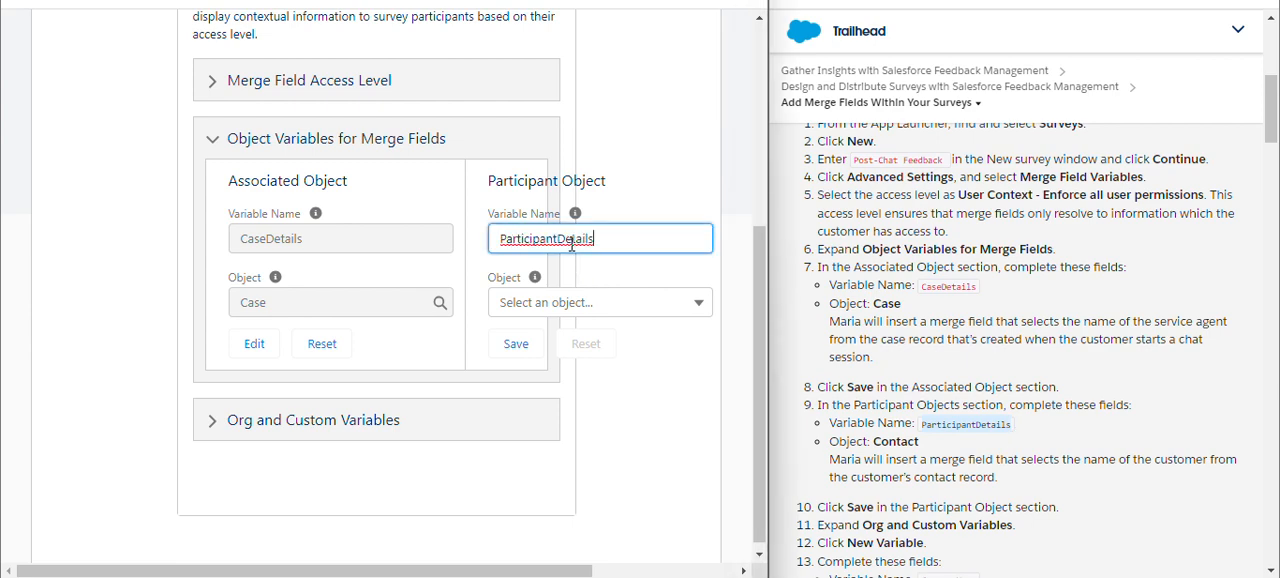
{"action": "left_click", "coordinate": [587, 272]}
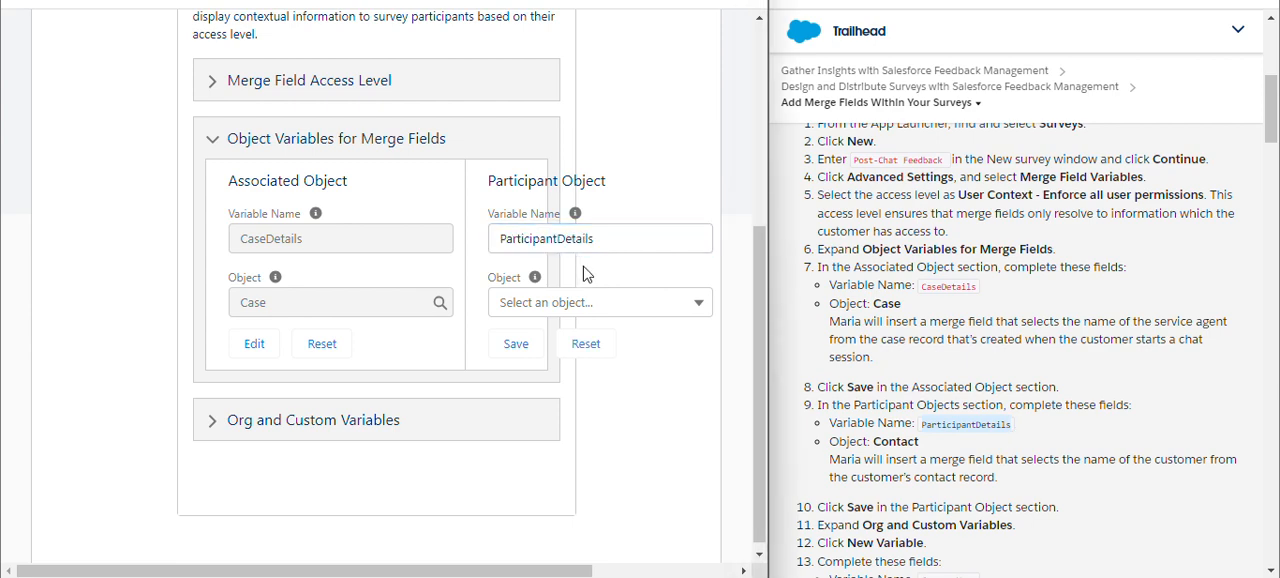
{"action": "left_click", "coordinate": [651, 311]}
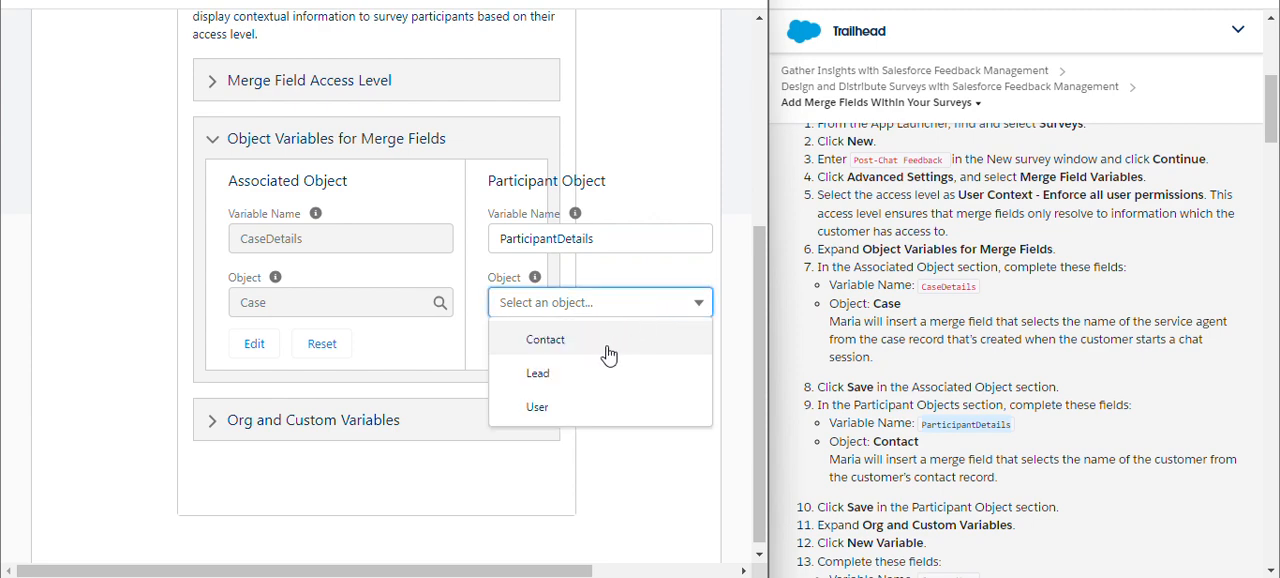
{"action": "left_click", "coordinate": [609, 345]}
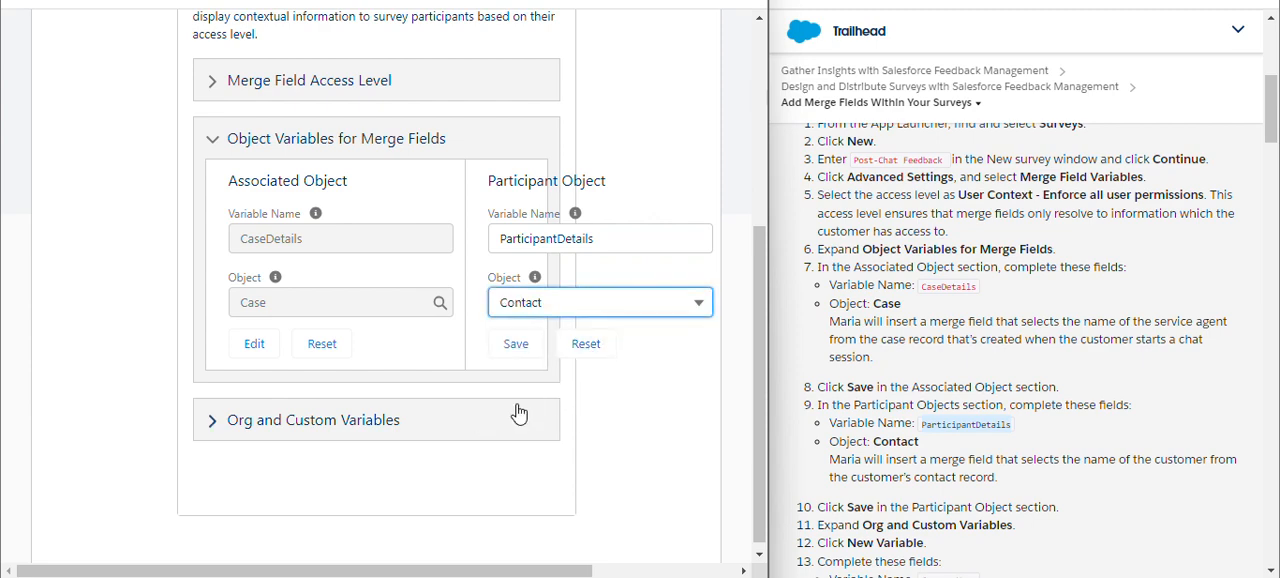
{"action": "left_click", "coordinate": [518, 346]}
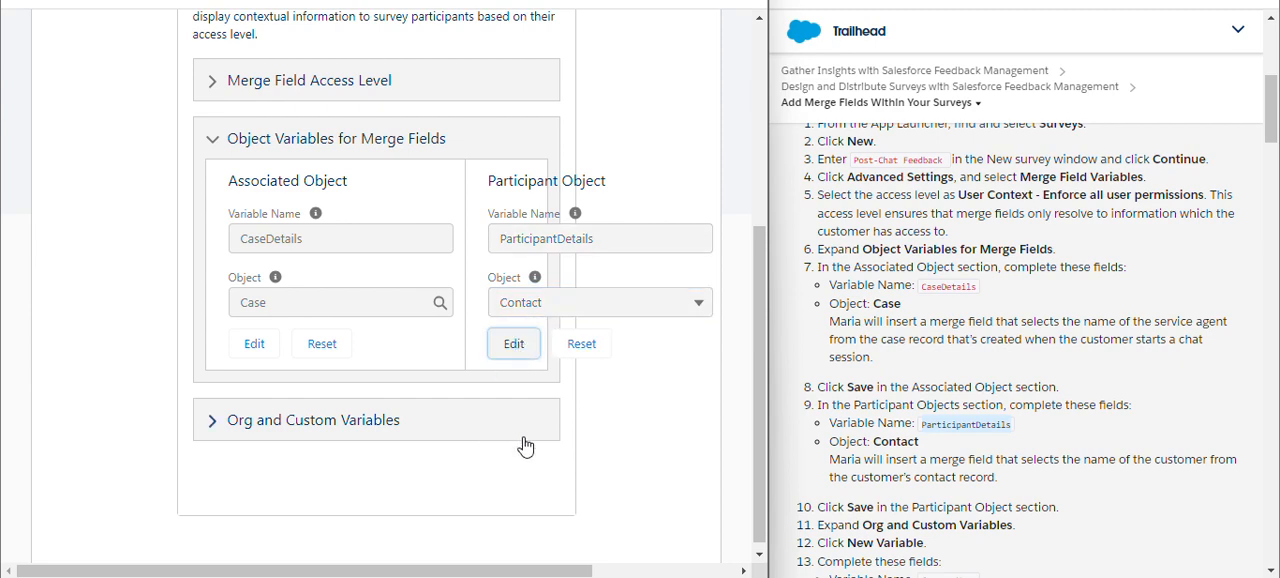
{"action": "scroll", "coordinate": [617, 438], "scroll_direction": "down", "scroll_amount": 1}
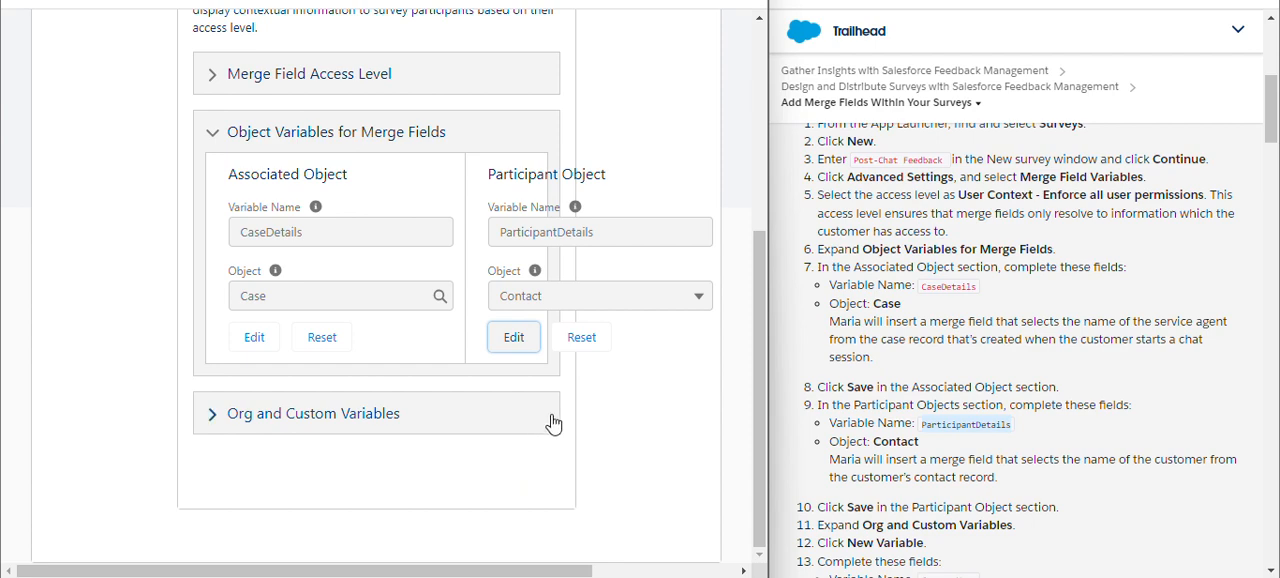
Start a new variable under Org and Custom Variables with the type Org and the name CompanyName.
{"action": "left_click", "coordinate": [386, 414]}
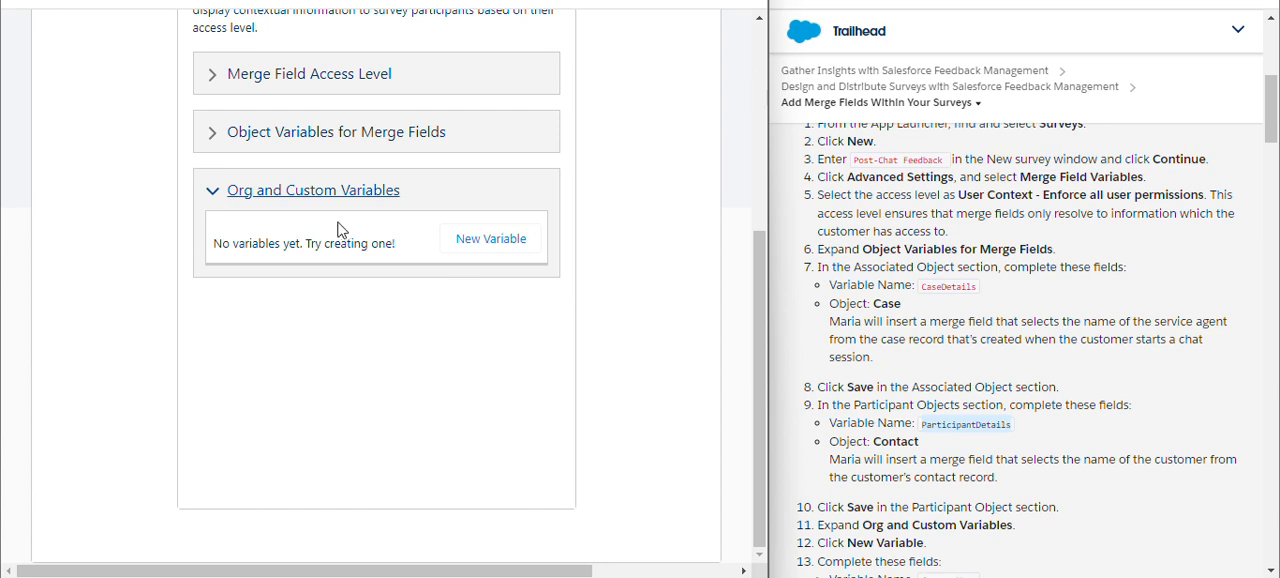
{"action": "left_click", "coordinate": [455, 246]}
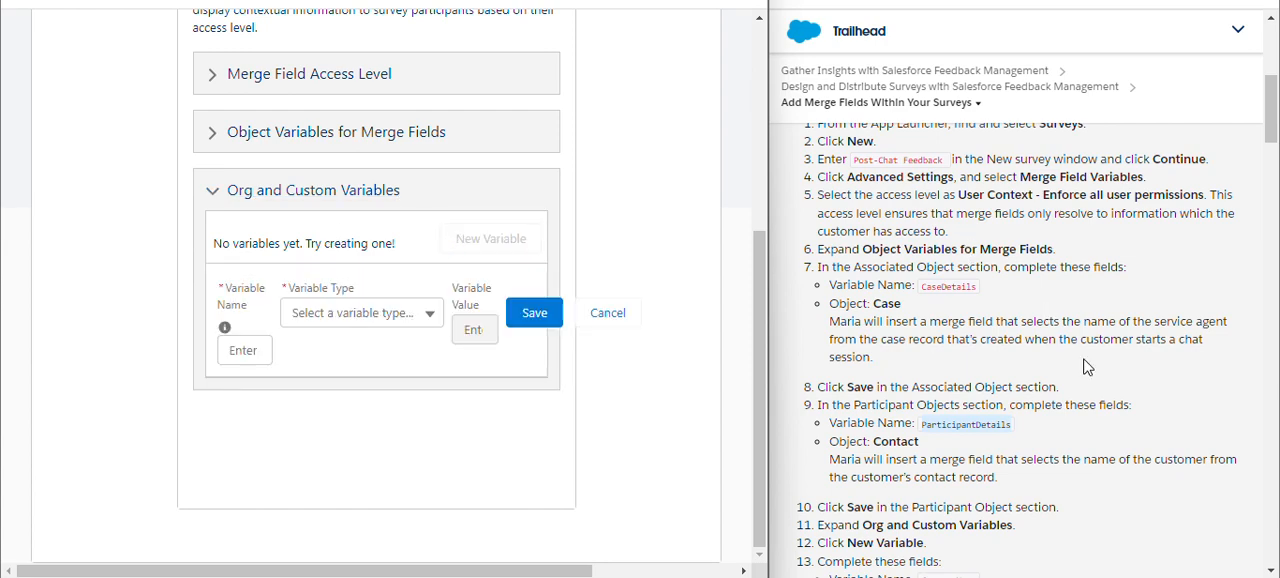
{"action": "scroll", "coordinate": [1169, 363], "scroll_direction": "down", "scroll_amount": 3}
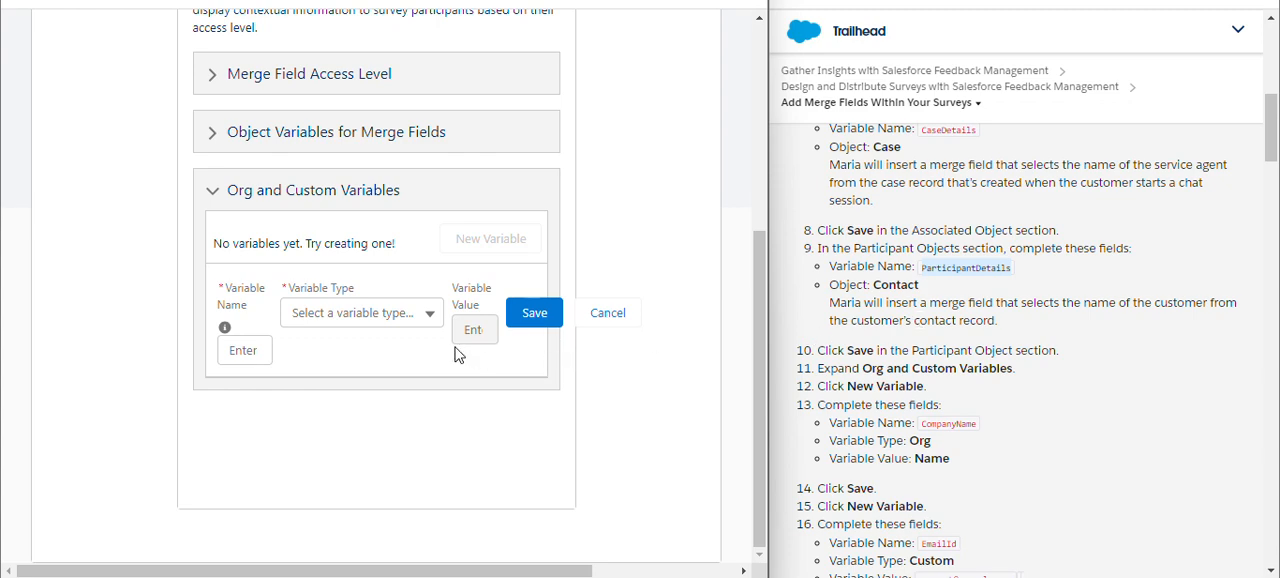
{"action": "left_click", "coordinate": [414, 320]}
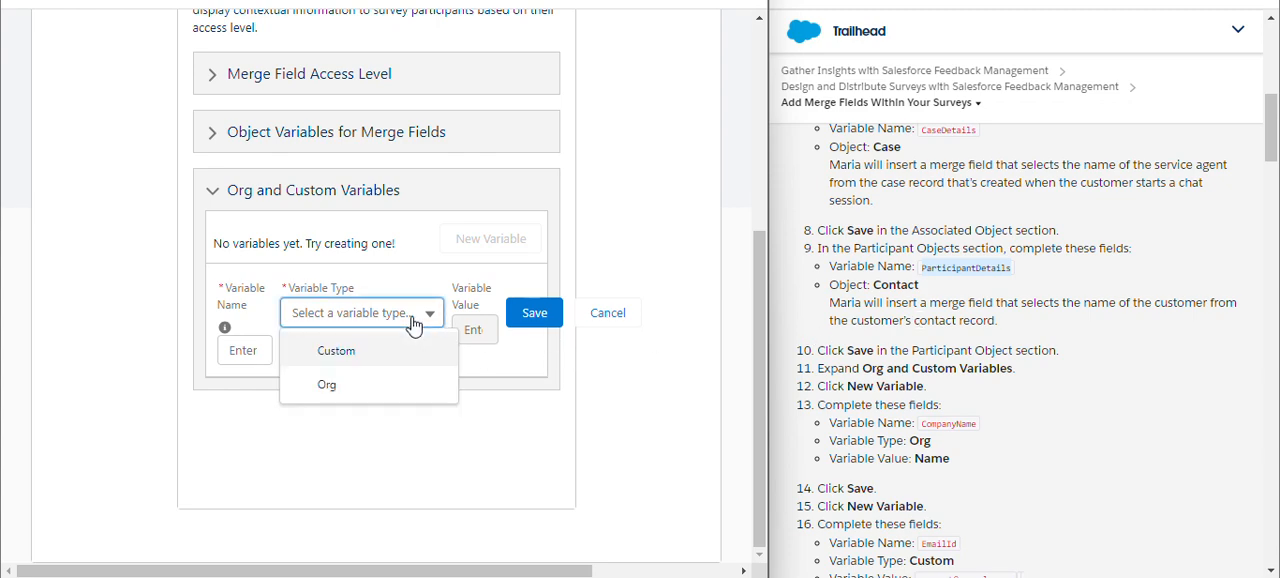
{"action": "left_click", "coordinate": [375, 385]}
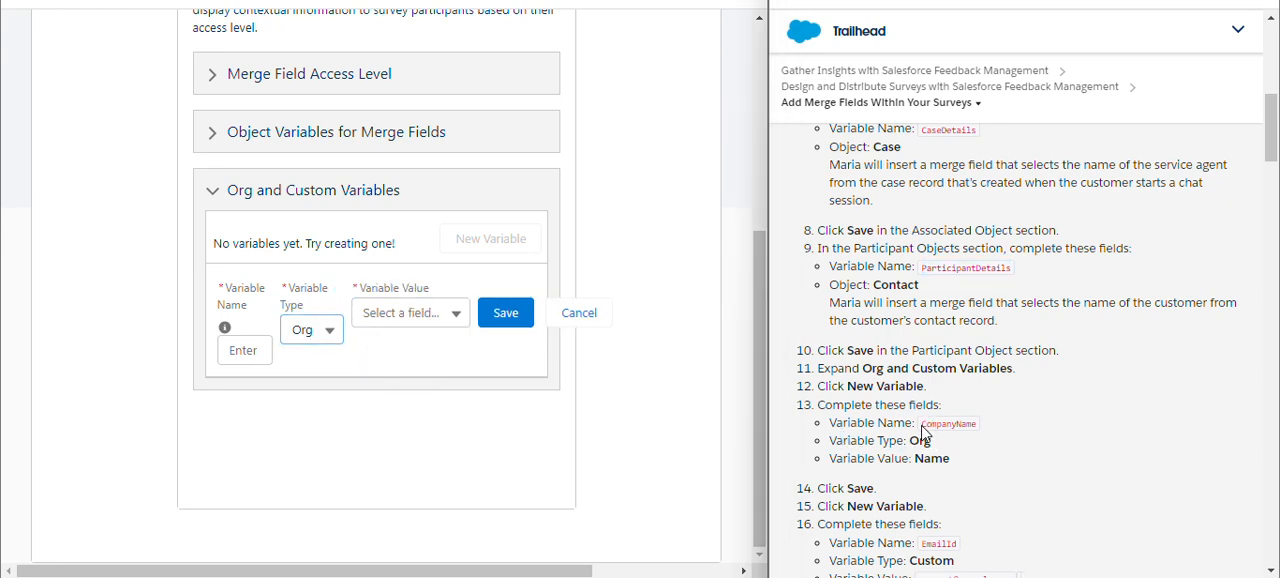
{"action": "left_click_drag", "start_coordinate": [921, 424], "coordinate": [968, 428]}
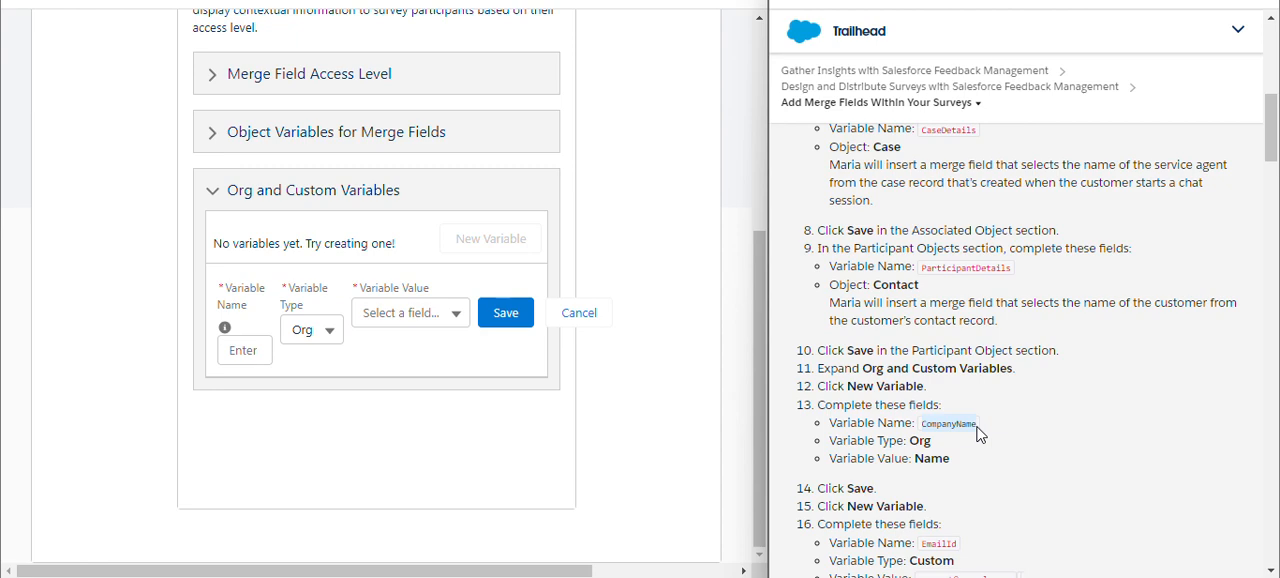
{"action": "left_click", "coordinate": [264, 352]}
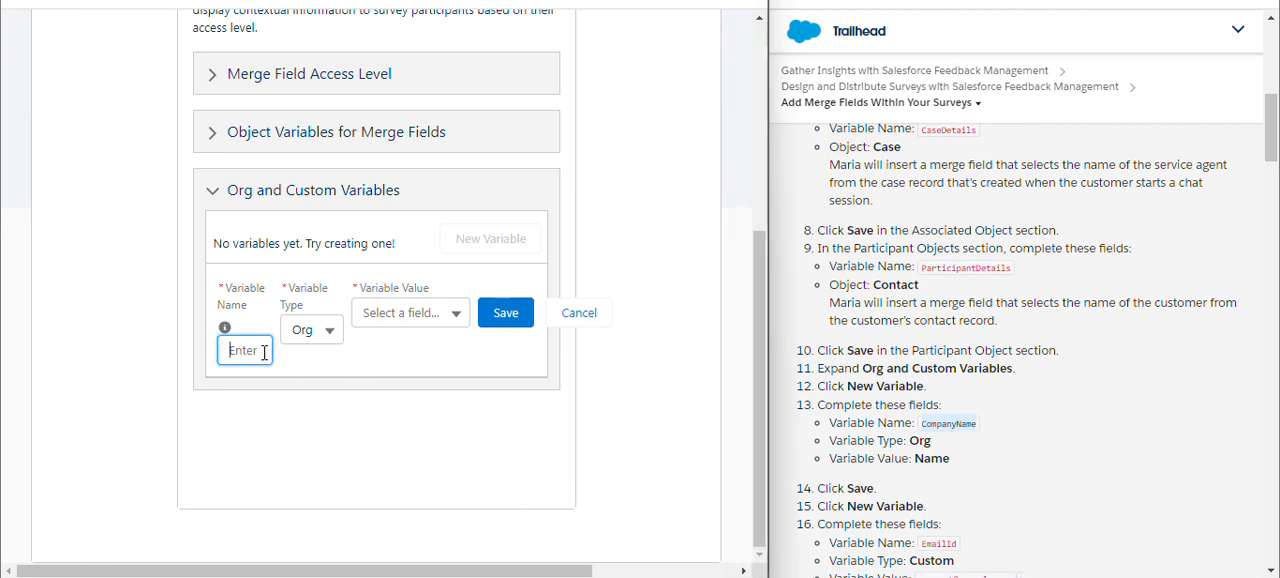
{"action": "type", "text": "CompanyName"}
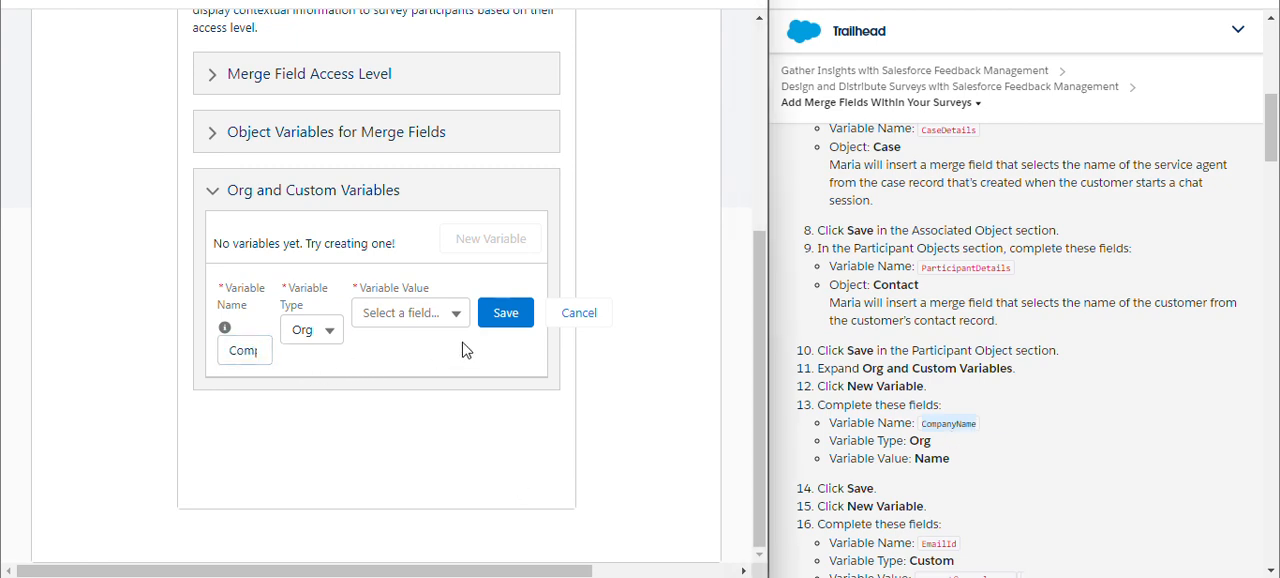
Set the CompanyName variable's value to the Name field and save the variable.
{"action": "left_click", "coordinate": [452, 316]}
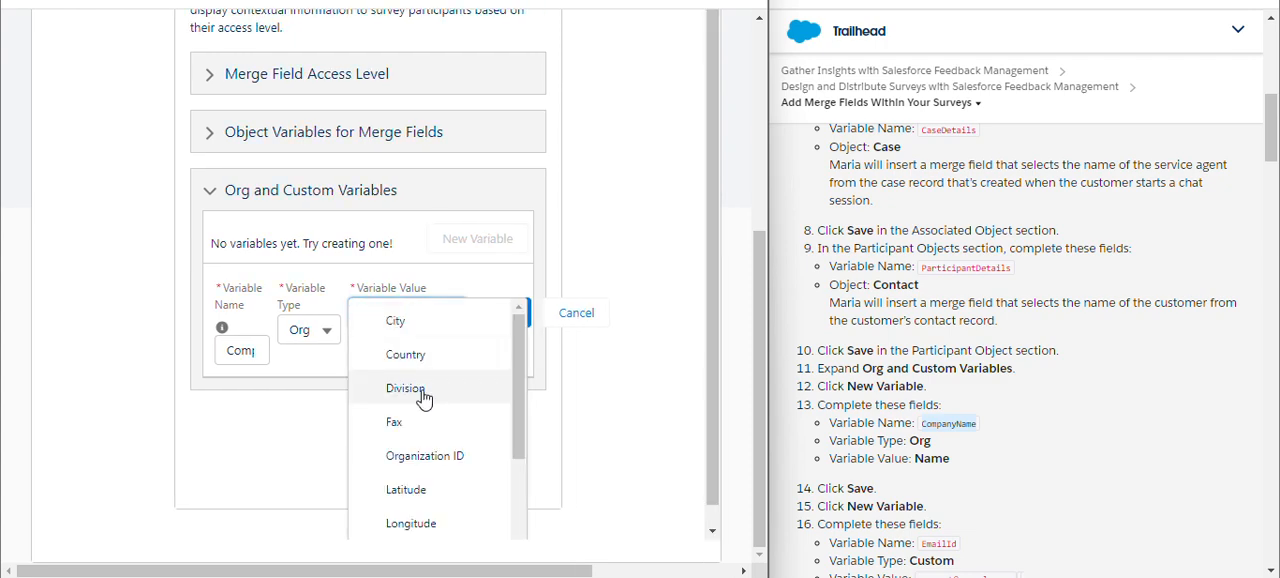
{"action": "scroll", "coordinate": [424, 430], "scroll_direction": "down", "scroll_amount": 2}
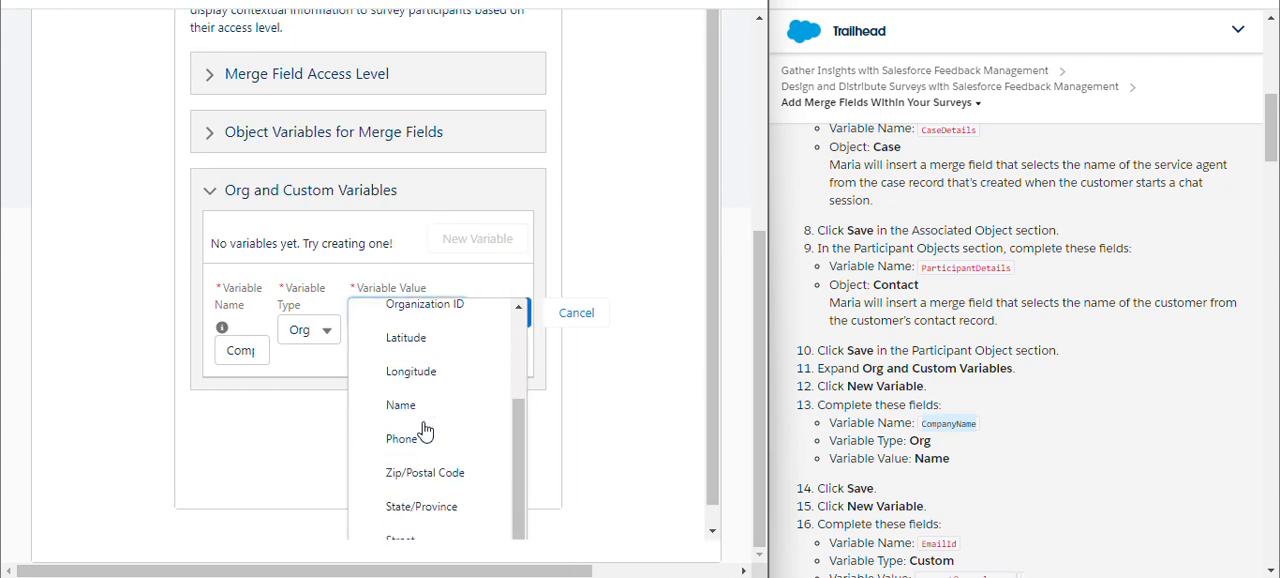
{"action": "scroll", "coordinate": [424, 430], "scroll_direction": "up", "scroll_amount": 3}
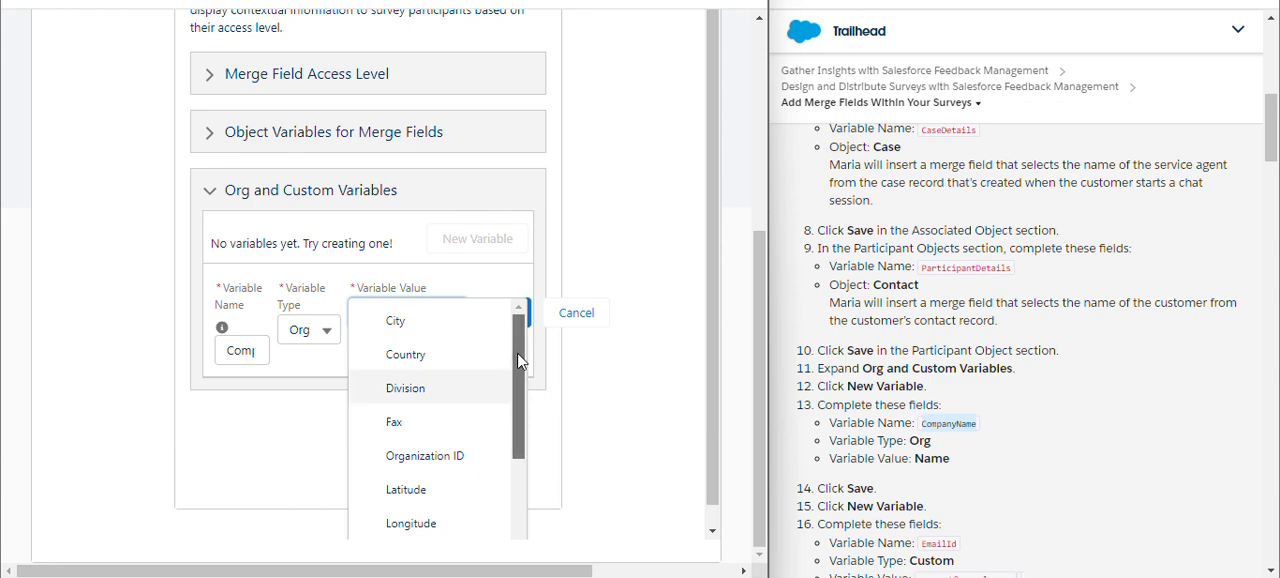
{"action": "scroll", "coordinate": [511, 433], "scroll_direction": "down", "scroll_amount": 3}
{"action": "scroll", "coordinate": [511, 440], "scroll_direction": "down", "scroll_amount": 1}
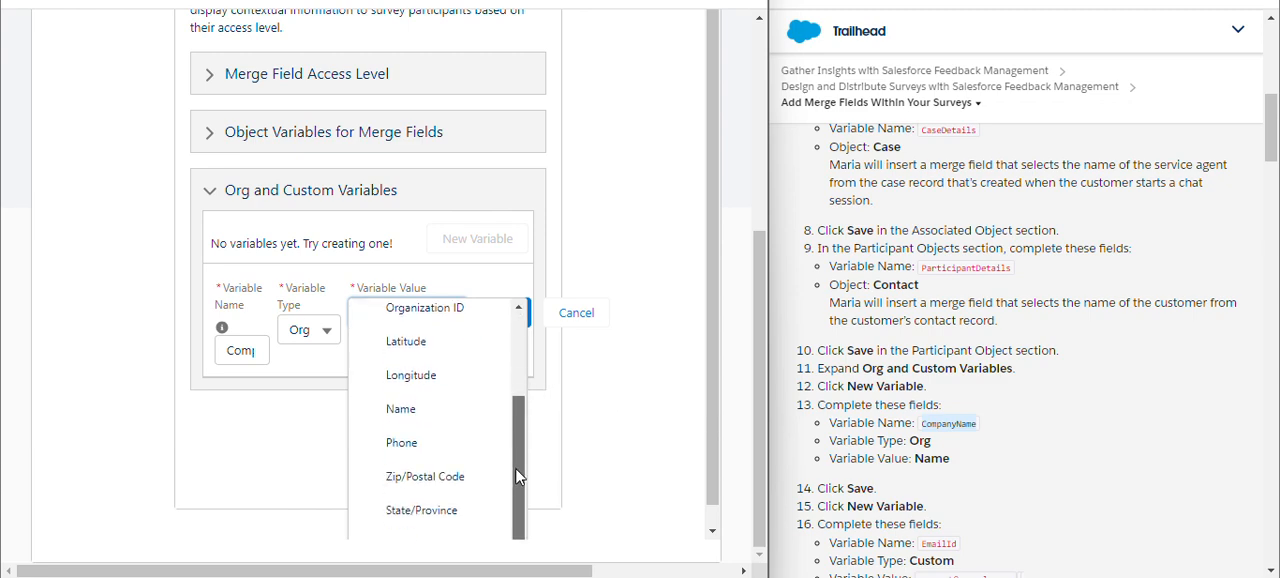
{"action": "left_click", "coordinate": [443, 412]}
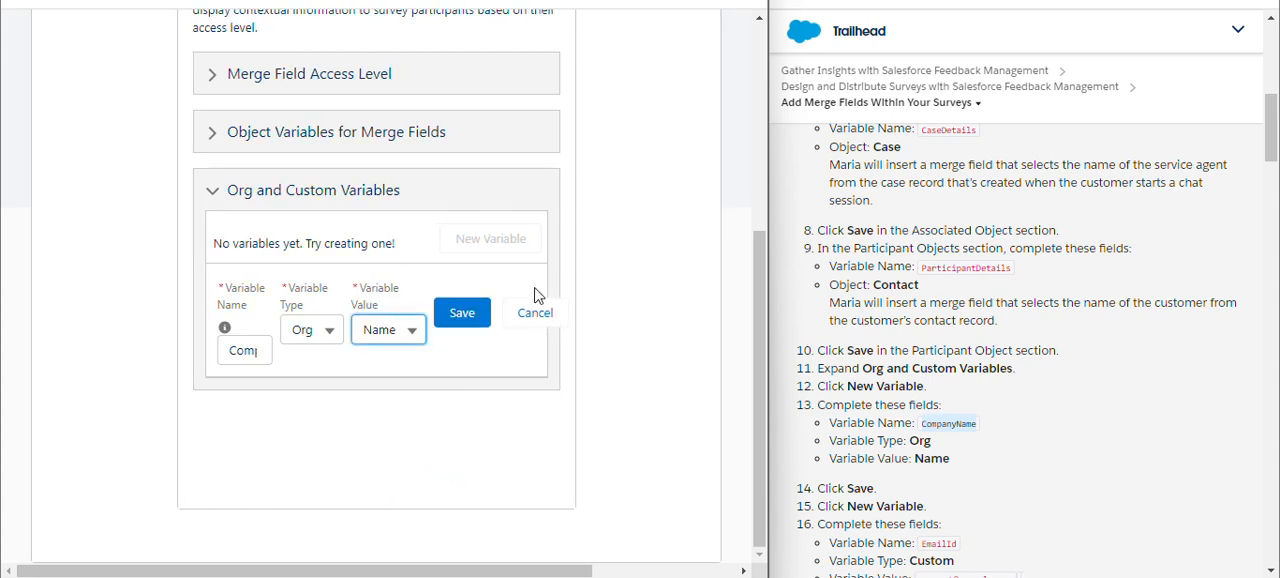
{"action": "left_click", "coordinate": [440, 318]}
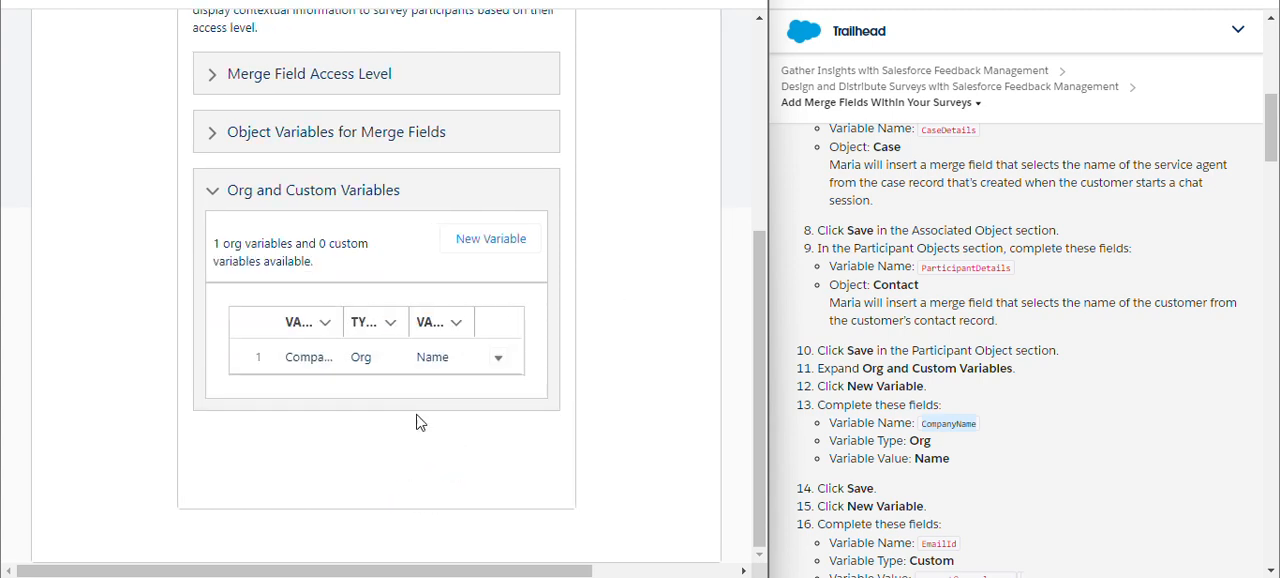
Save another new variable named EmailId with the type Custom and the support e-mail address from the Trailhead instructions as its value.
{"action": "left_click", "coordinate": [488, 244]}
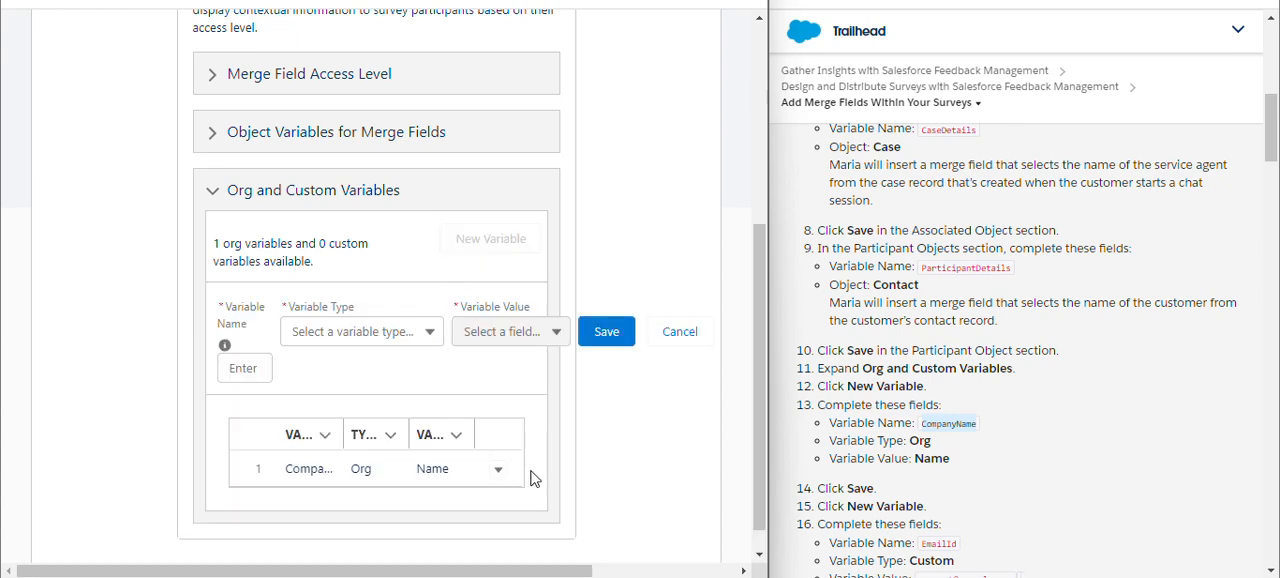
{"action": "scroll", "coordinate": [1041, 393], "scroll_direction": "down", "scroll_amount": 3}
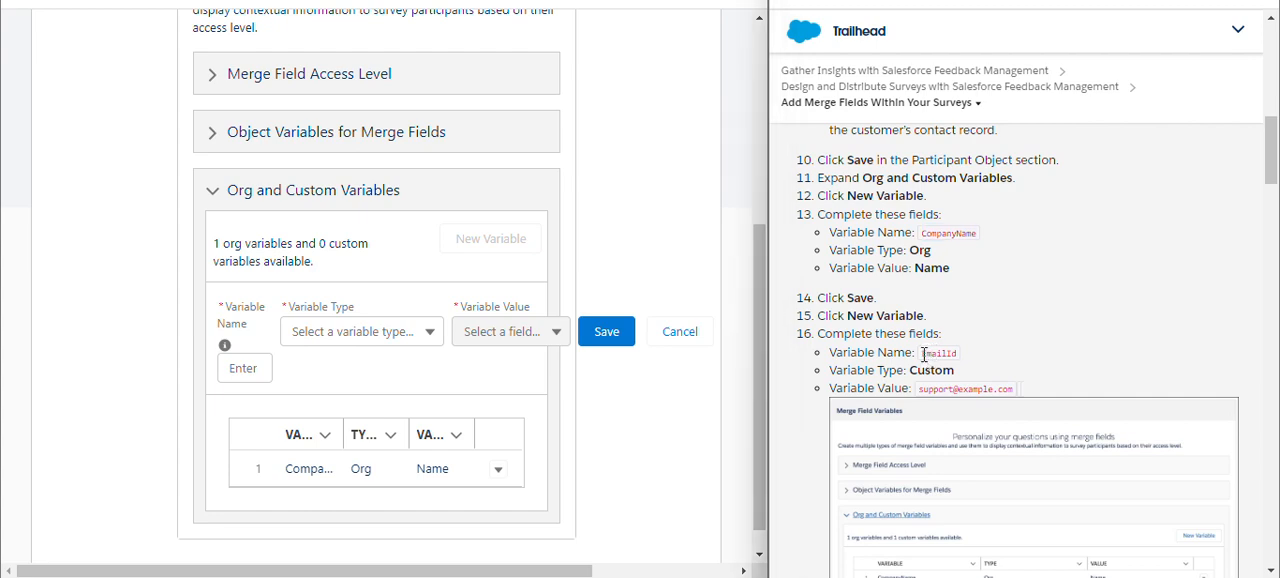
{"action": "left_click_drag", "start_coordinate": [924, 353], "coordinate": [956, 352]}
{"action": "key", "text": "ctrl+c"}
{"action": "left_click", "coordinate": [260, 366]}
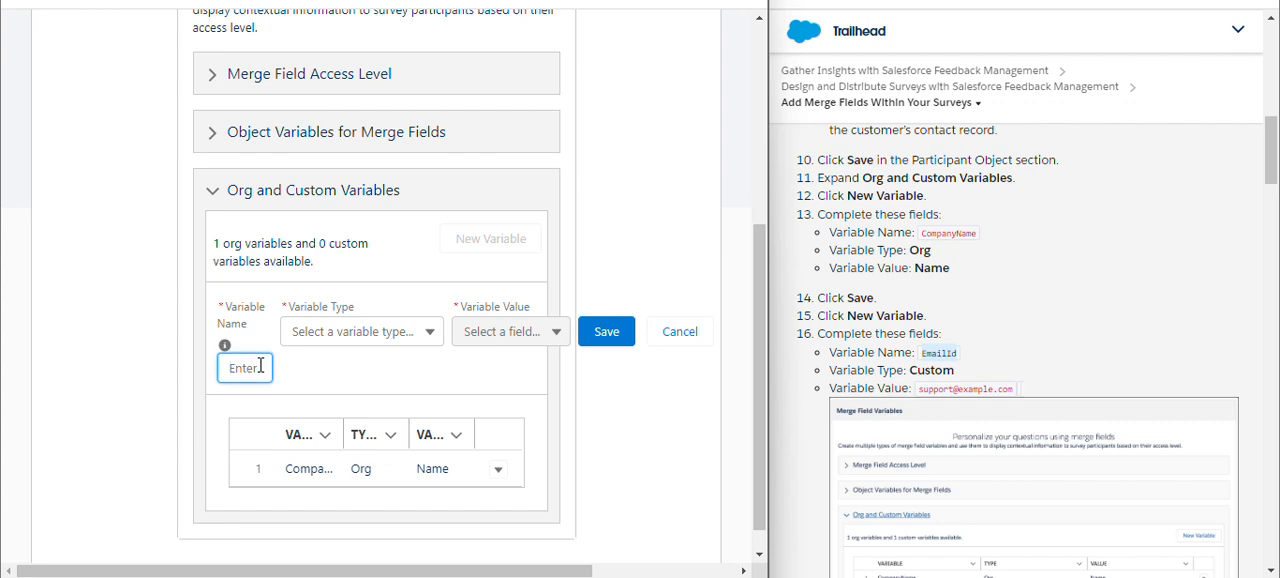
{"action": "key", "text": "ctrl+v"}
{"action": "left_click", "coordinate": [376, 389]}
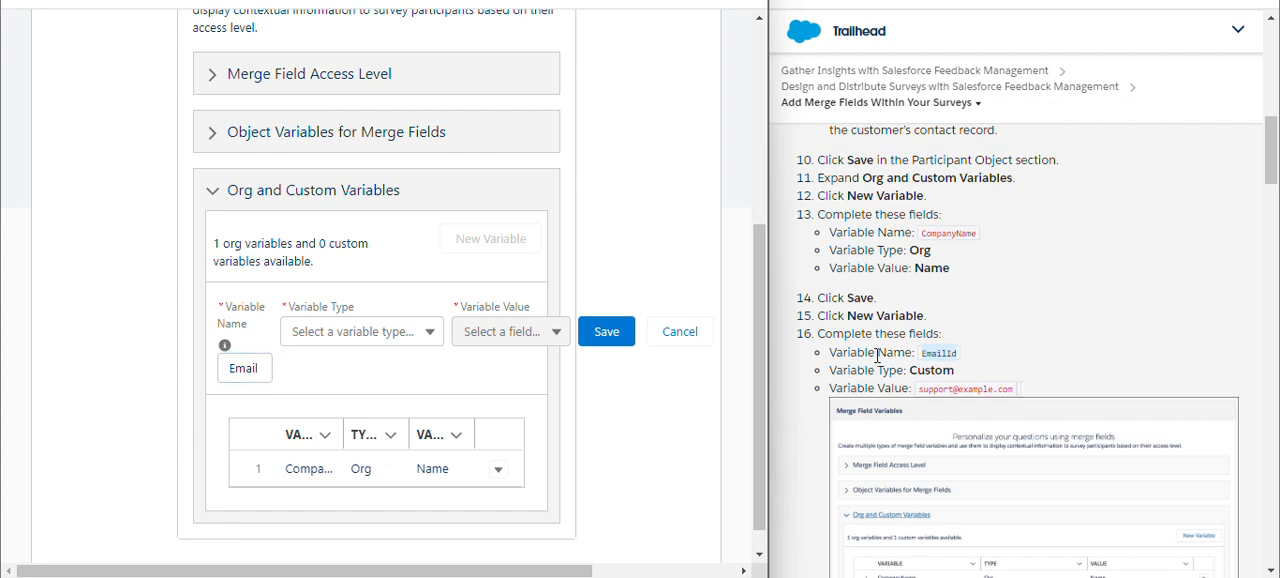
{"action": "left_click", "coordinate": [410, 340]}
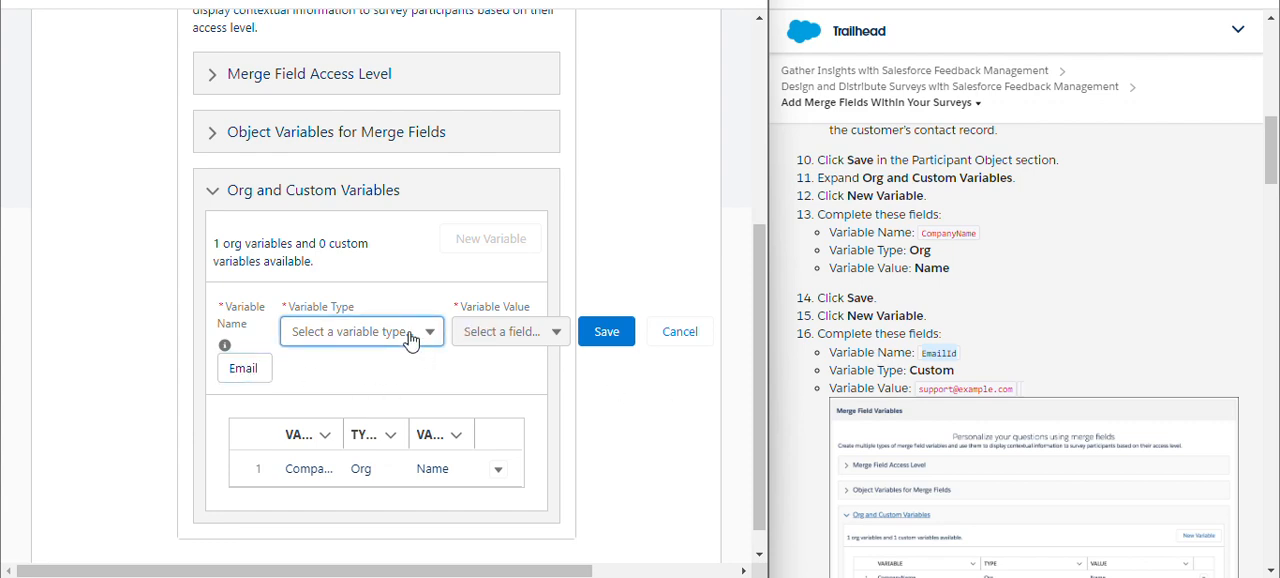
{"action": "left_click", "coordinate": [388, 369]}
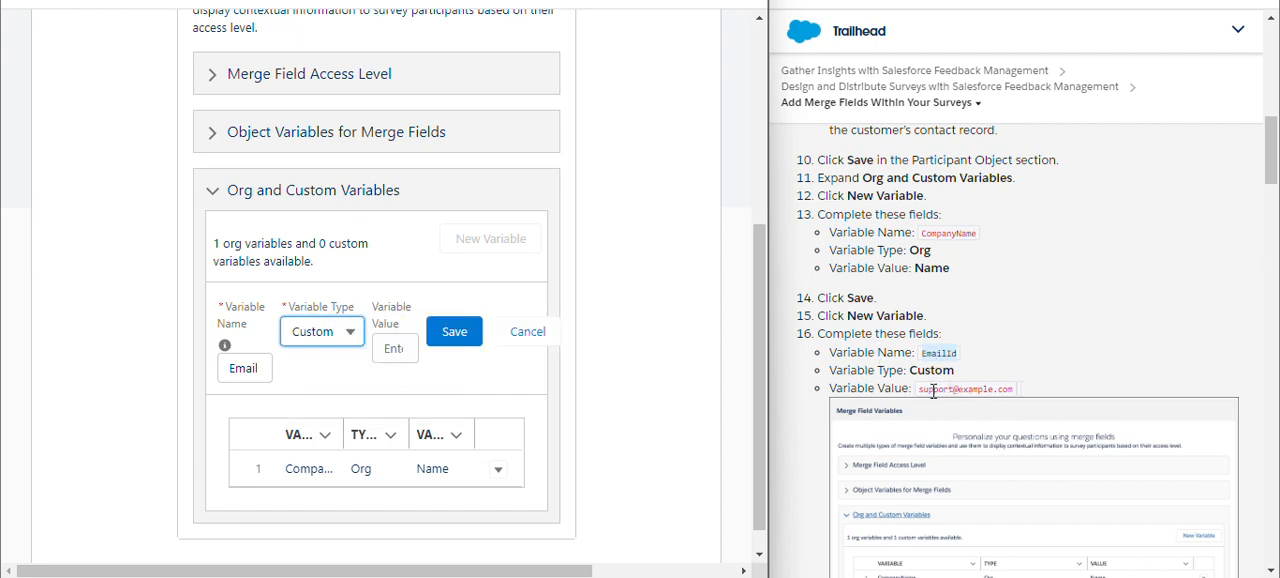
{"action": "left_click_drag", "start_coordinate": [921, 392], "coordinate": [1018, 394]}
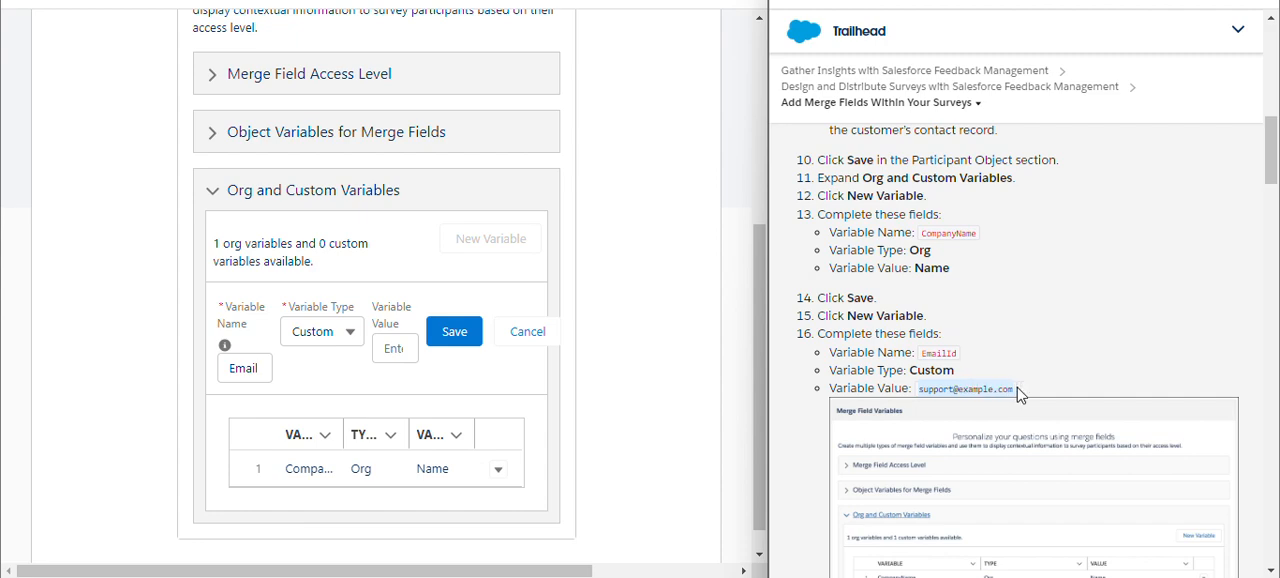
{"action": "left_click", "coordinate": [391, 349]}
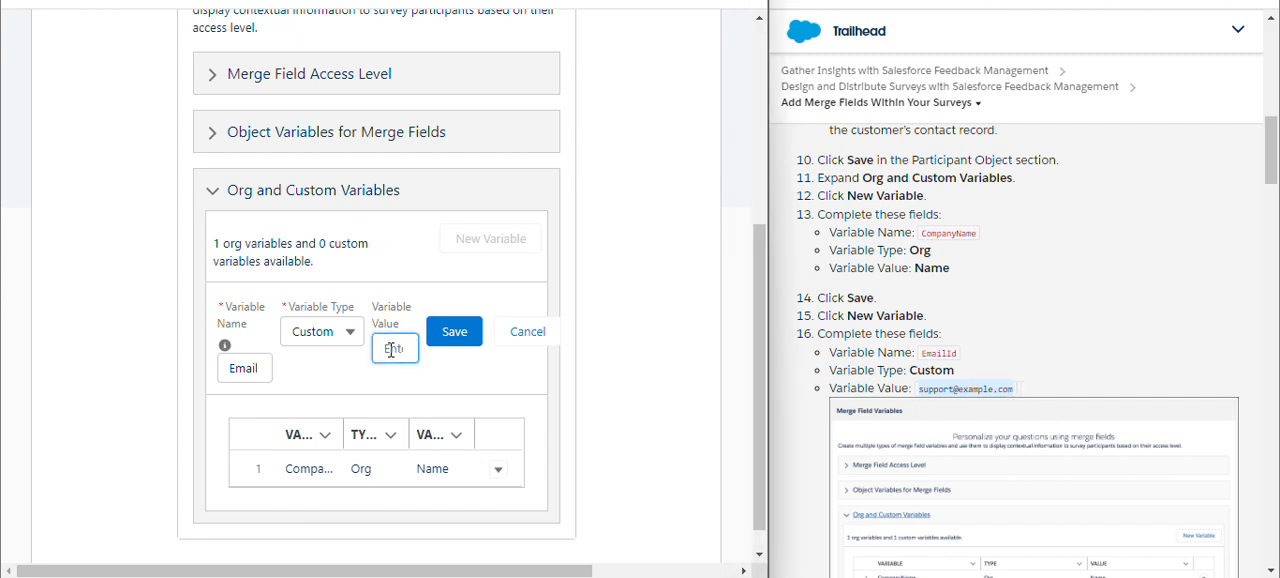
{"action": "left_click", "coordinate": [455, 345]}
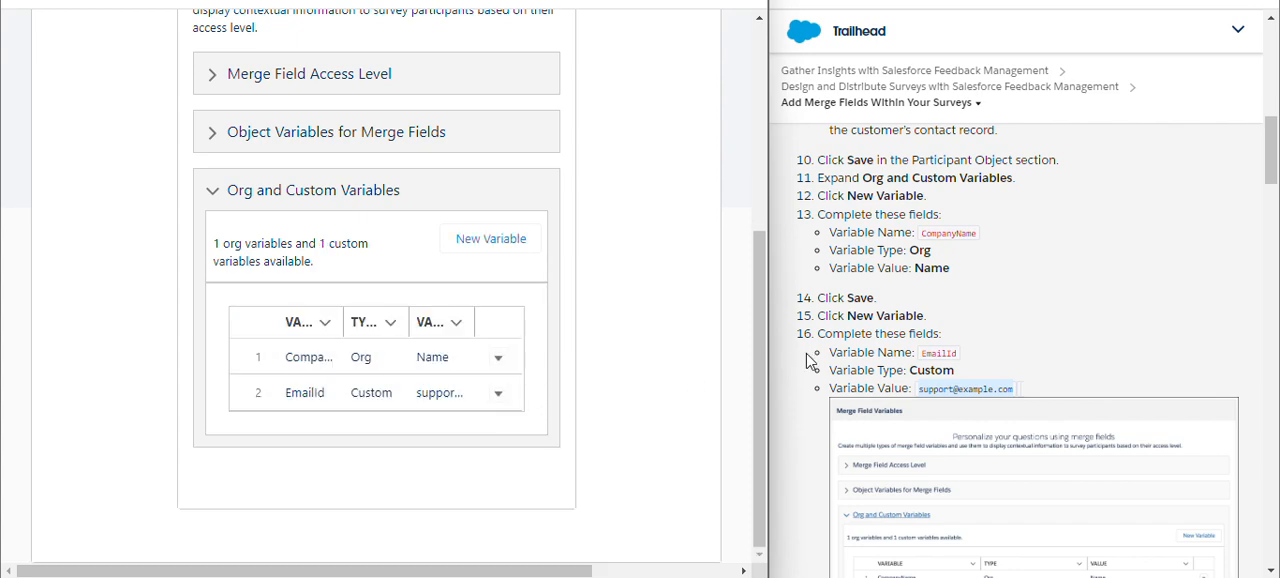
Check the saved variables against the Trailhead instructions and return from Advanced Settings to the survey builder.
{"action": "scroll", "coordinate": [815, 360], "scroll_direction": "down", "scroll_amount": 2}
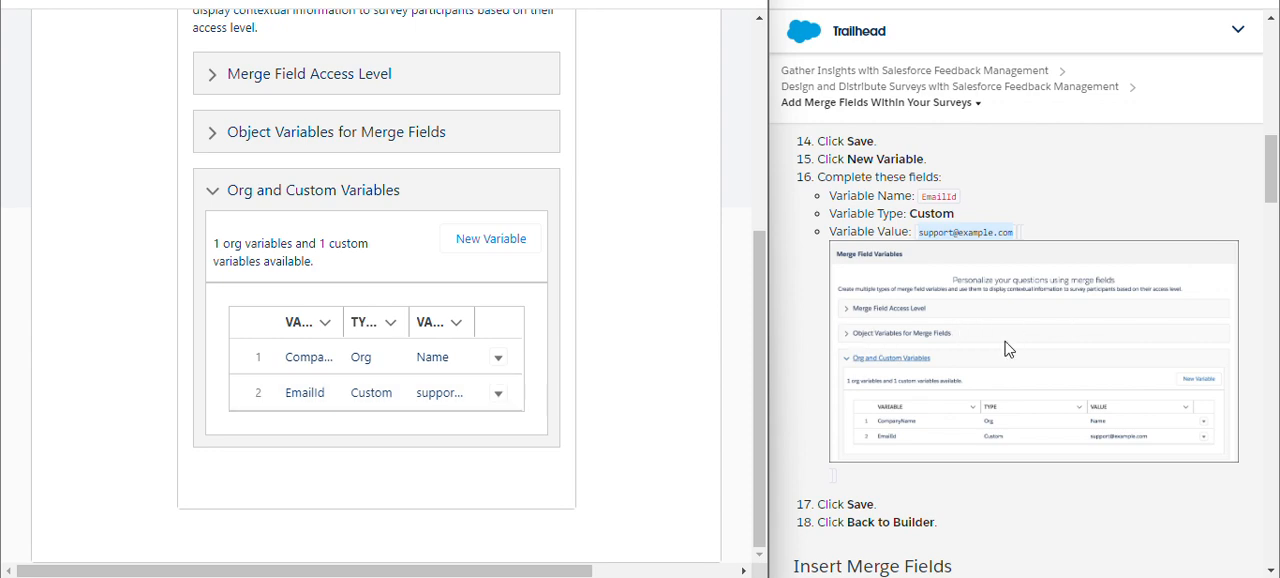
{"action": "scroll", "coordinate": [1045, 341], "scroll_direction": "down", "scroll_amount": 2}
{"action": "scroll", "coordinate": [1045, 341], "scroll_direction": "down", "scroll_amount": 1}
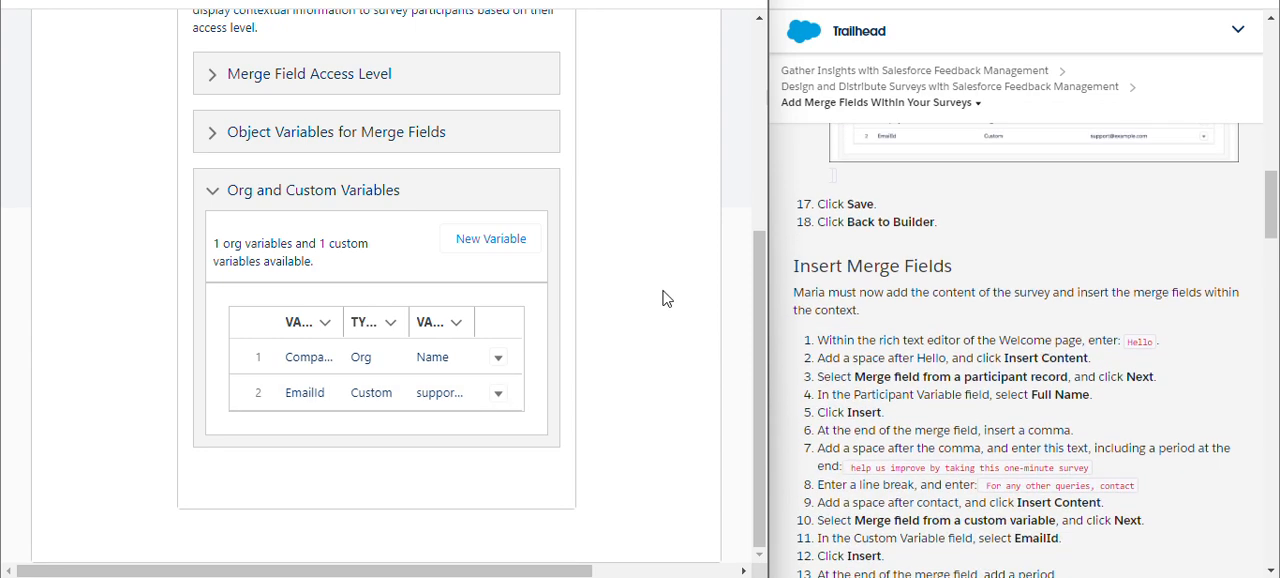
{"action": "scroll", "coordinate": [621, 301], "scroll_direction": "up", "scroll_amount": 4}
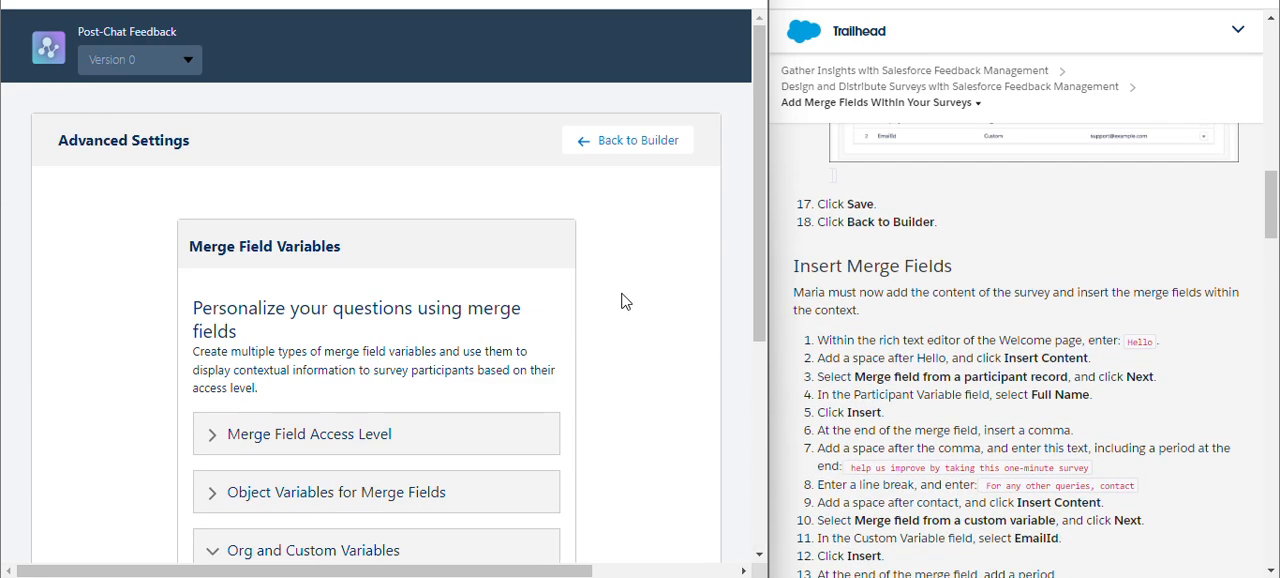
{"action": "scroll", "coordinate": [574, 258], "scroll_direction": "down", "scroll_amount": 3}
{"action": "scroll", "coordinate": [574, 258], "scroll_direction": "down", "scroll_amount": 1}
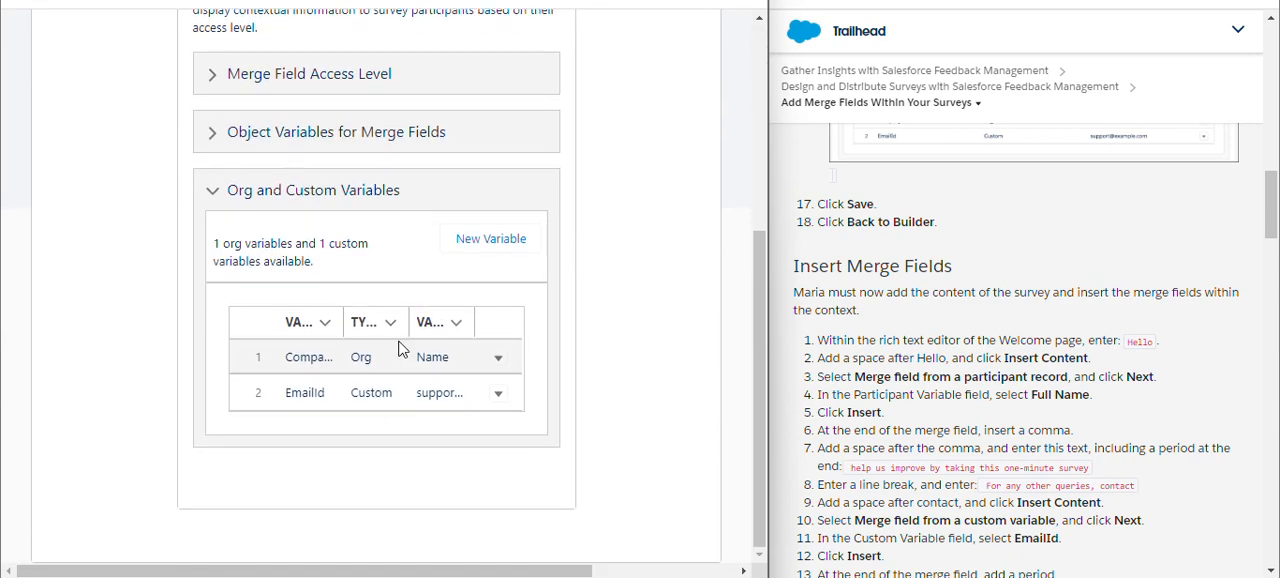
{"action": "scroll", "coordinate": [571, 203], "scroll_direction": "up", "scroll_amount": 3}
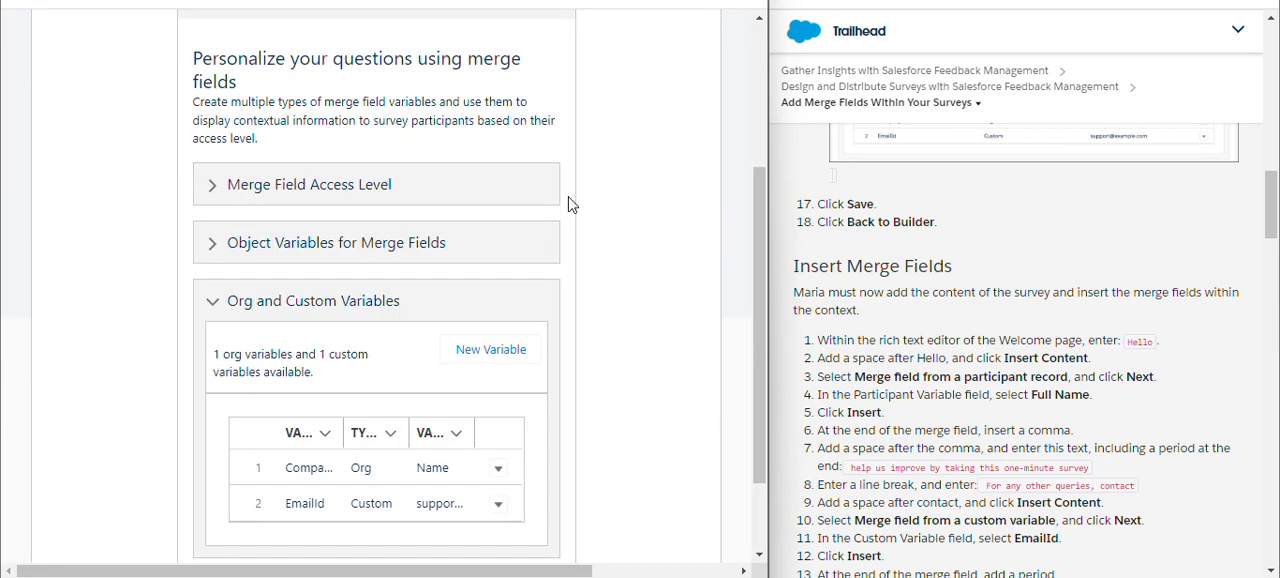
{"action": "scroll", "coordinate": [571, 203], "scroll_direction": "down", "scroll_amount": 2}
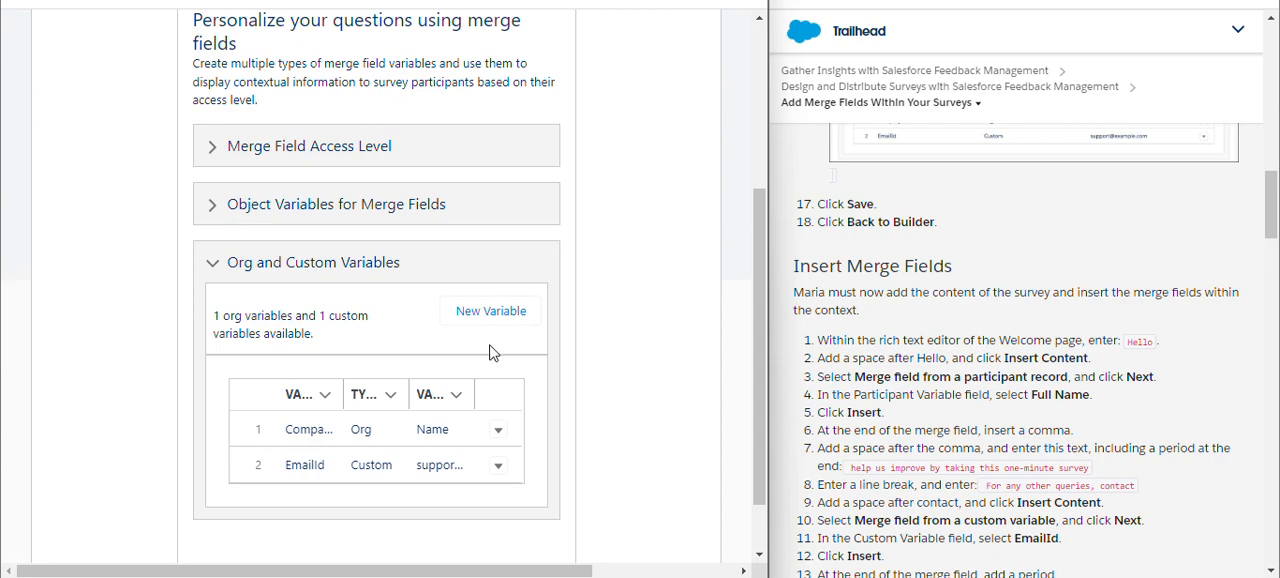
{"action": "scroll", "coordinate": [570, 235], "scroll_direction": "up", "scroll_amount": 3}
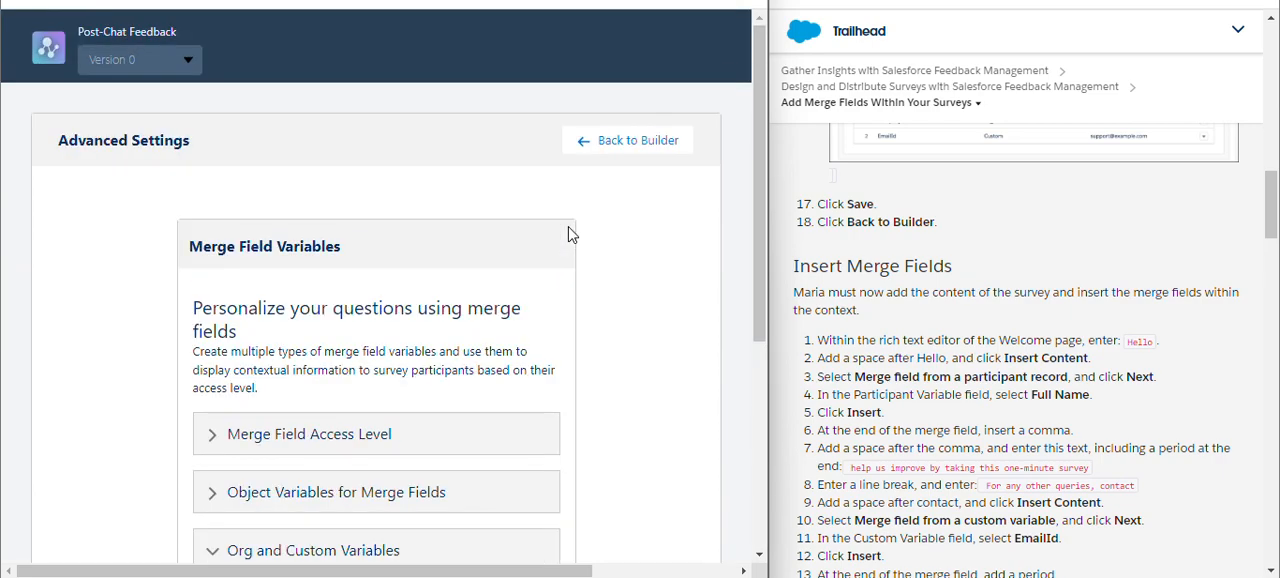
{"action": "left_click", "coordinate": [617, 148]}
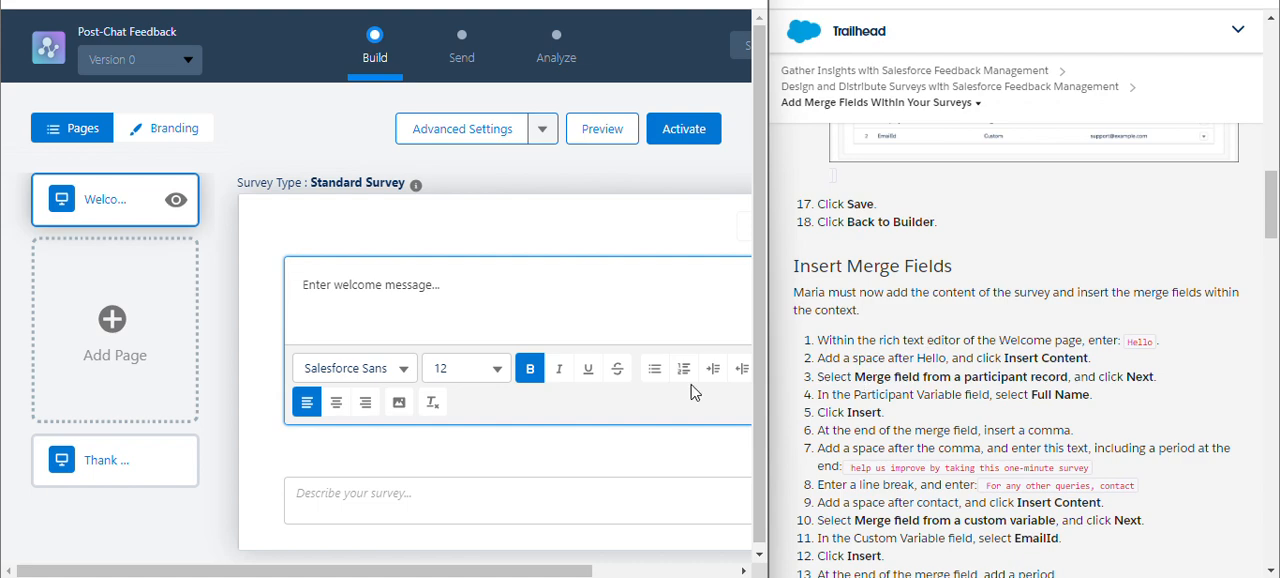
Enter Hello as the welcome message and insert a merge field from the participant record using the Full Name field.
{"action": "scroll", "coordinate": [532, 457], "scroll_direction": "up", "scroll_amount": 2}
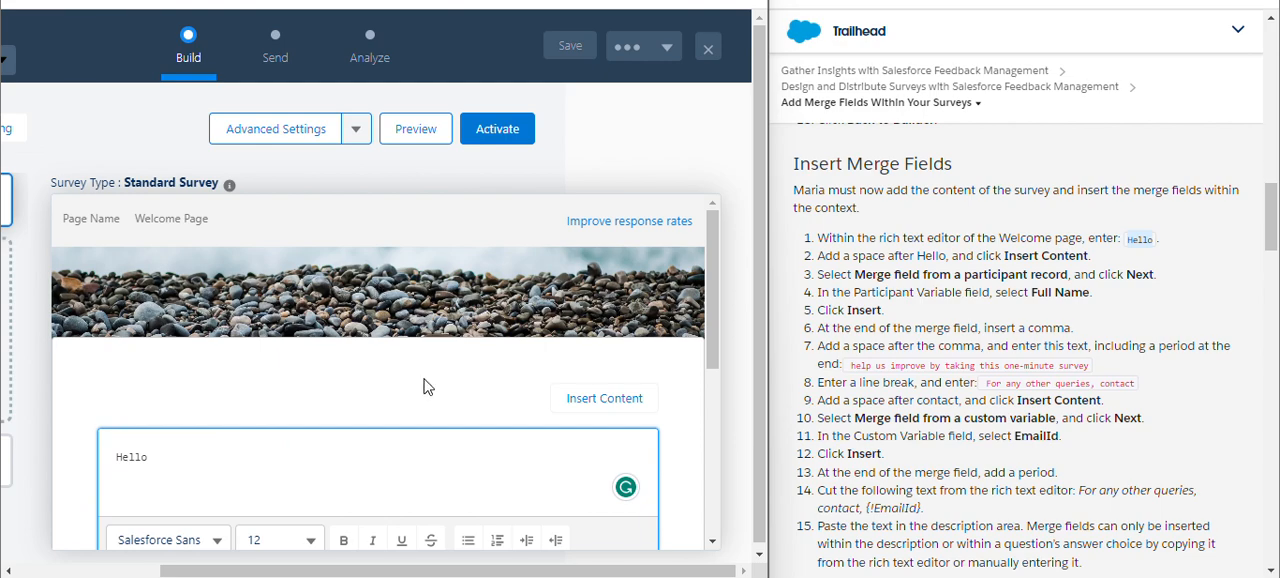
{"action": "left_click", "coordinate": [607, 405]}
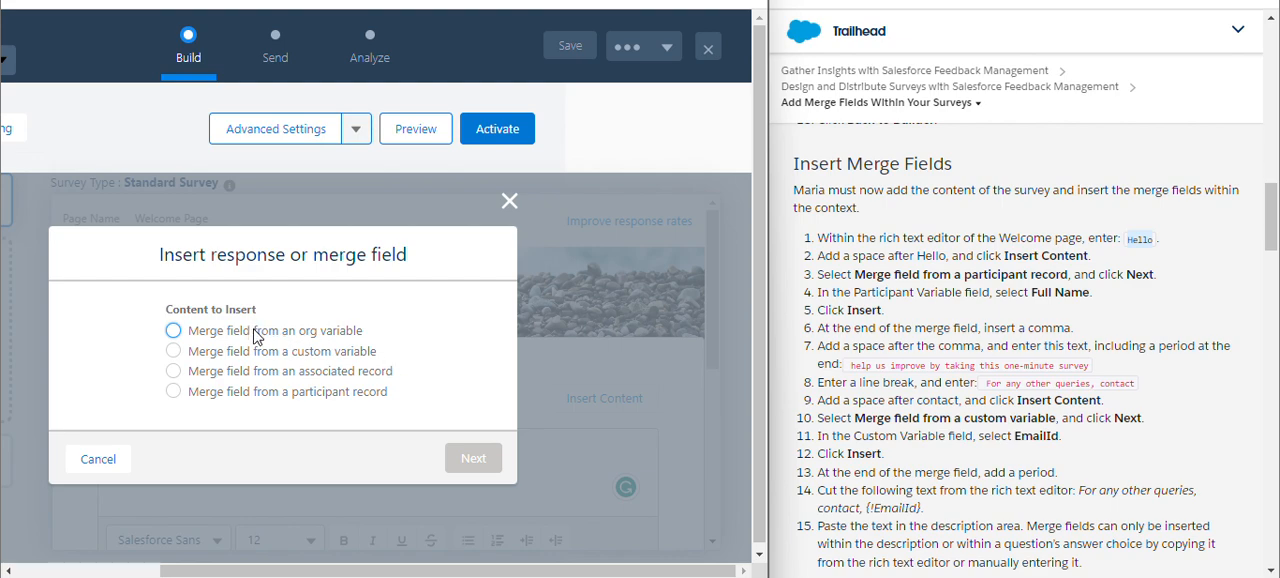
{"action": "left_click", "coordinate": [227, 394]}
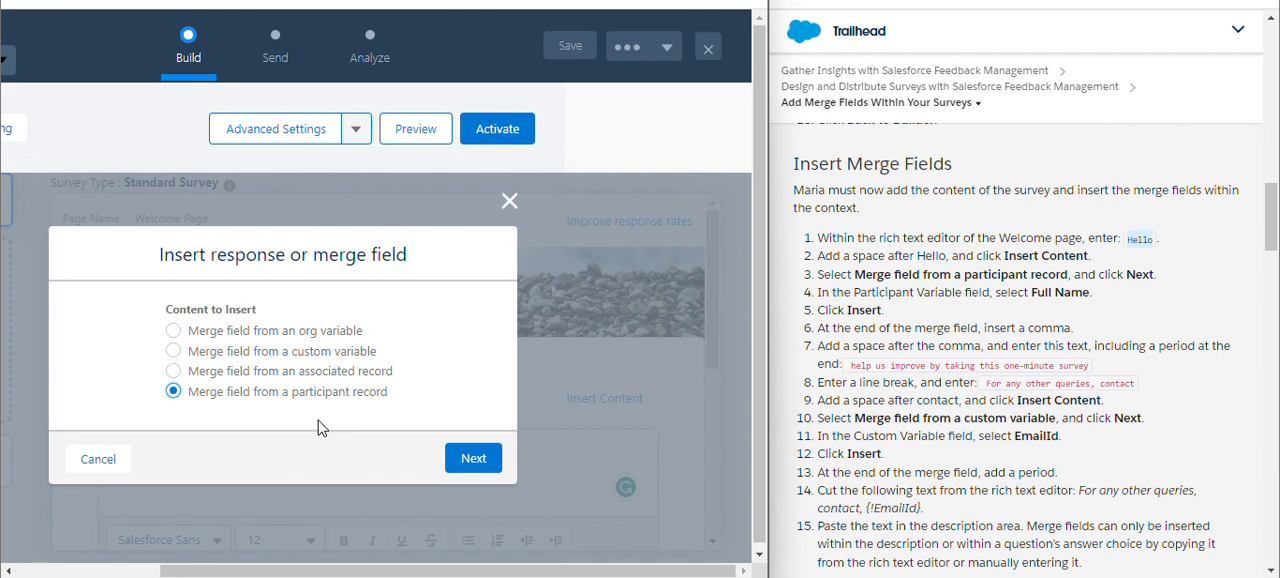
{"action": "left_click", "coordinate": [467, 458]}
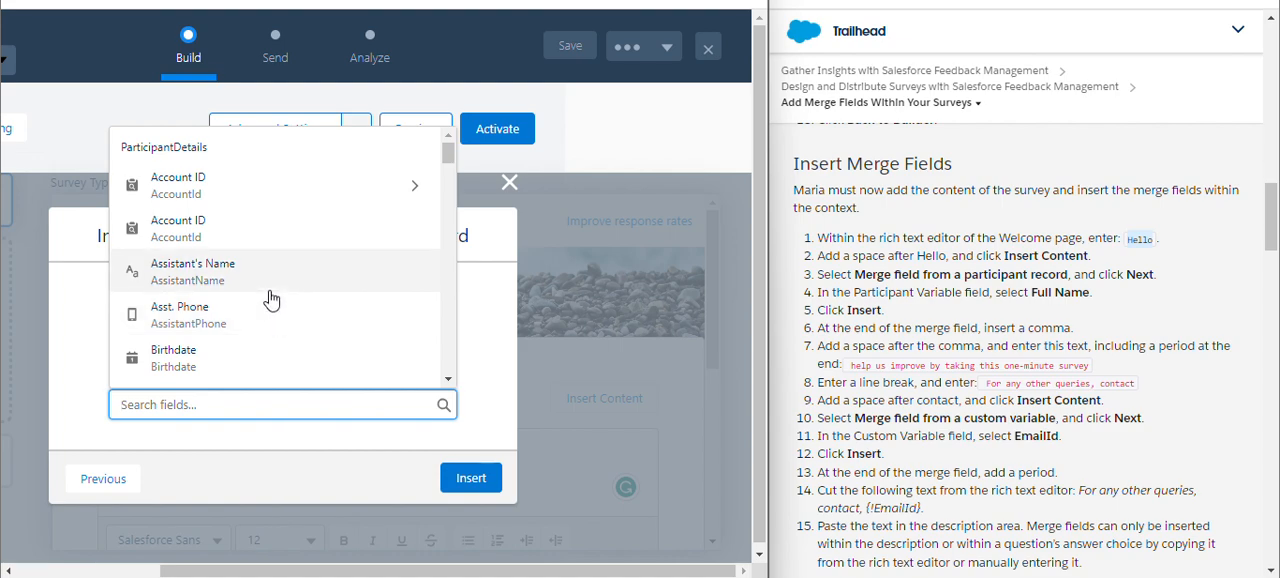
{"action": "scroll", "coordinate": [270, 298], "scroll_direction": "down", "scroll_amount": 5}
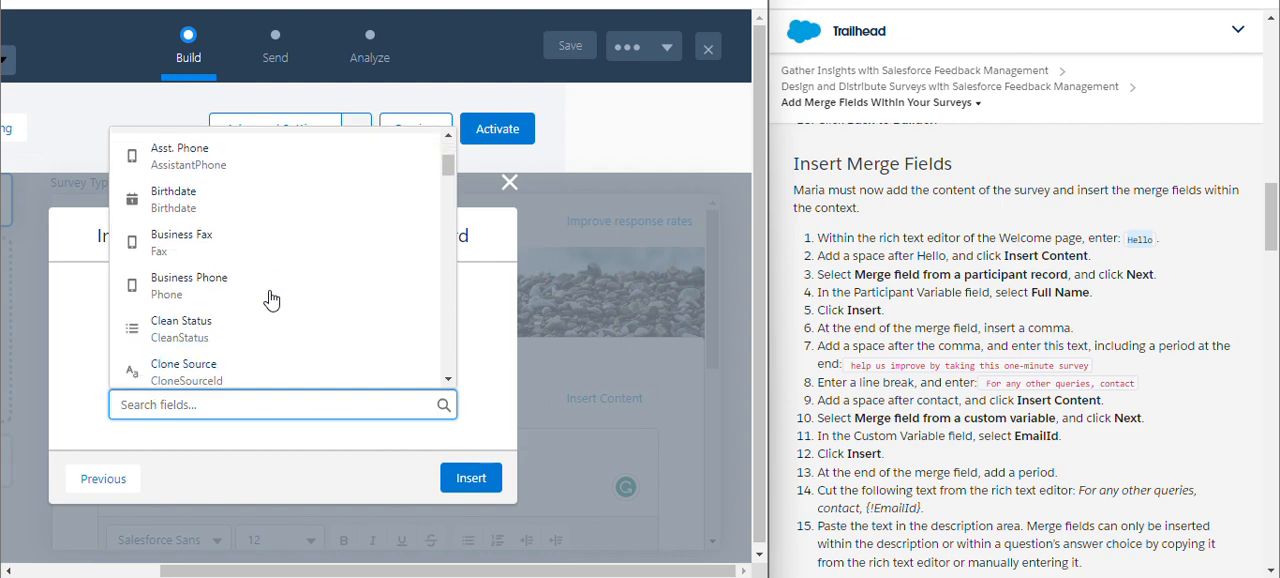
{"action": "scroll", "coordinate": [270, 298], "scroll_direction": "up", "scroll_amount": 5}
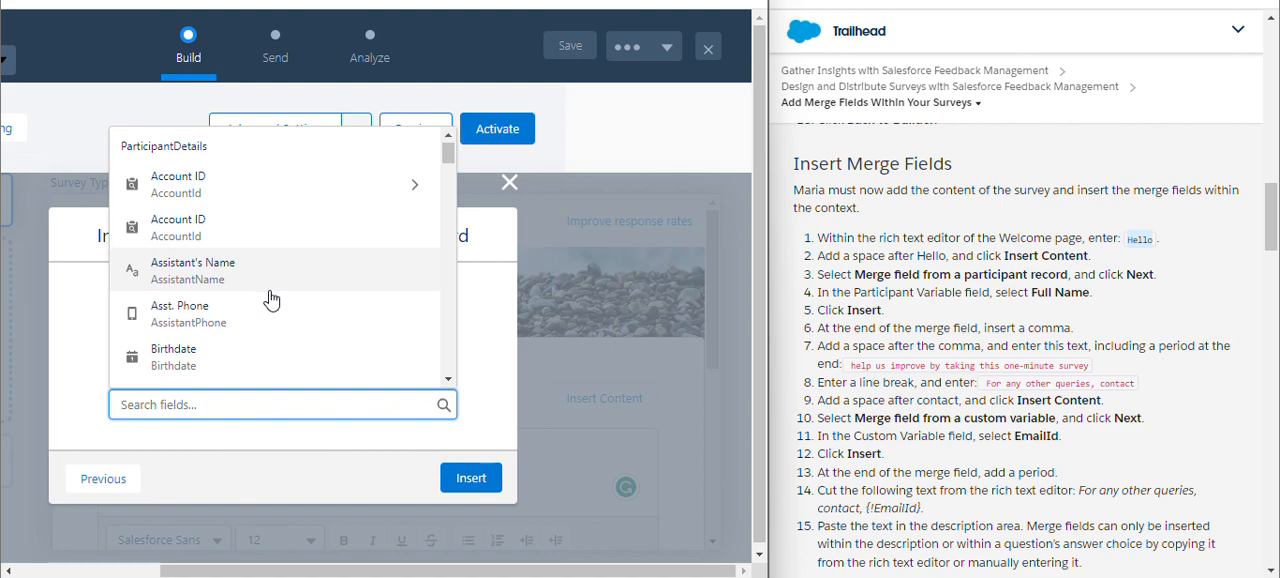
{"action": "scroll", "coordinate": [270, 298], "scroll_direction": "down", "scroll_amount": 5}
{"action": "scroll", "coordinate": [270, 298], "scroll_direction": "down", "scroll_amount": 5}
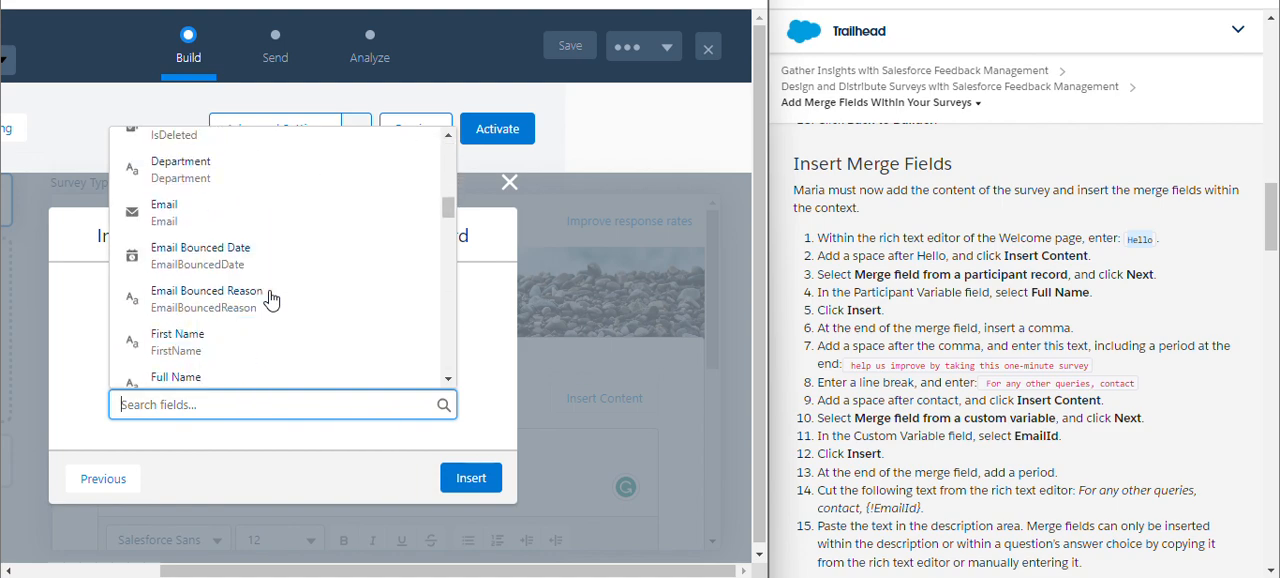
{"action": "scroll", "coordinate": [270, 298], "scroll_direction": "up", "scroll_amount": 1}
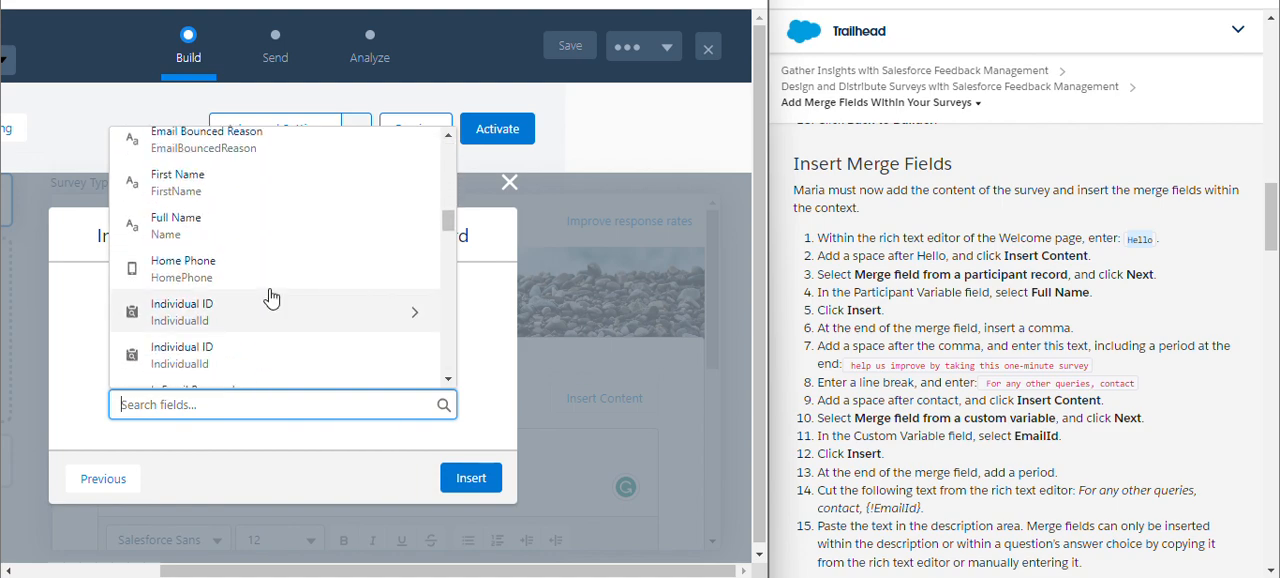
{"action": "left_click", "coordinate": [266, 230]}
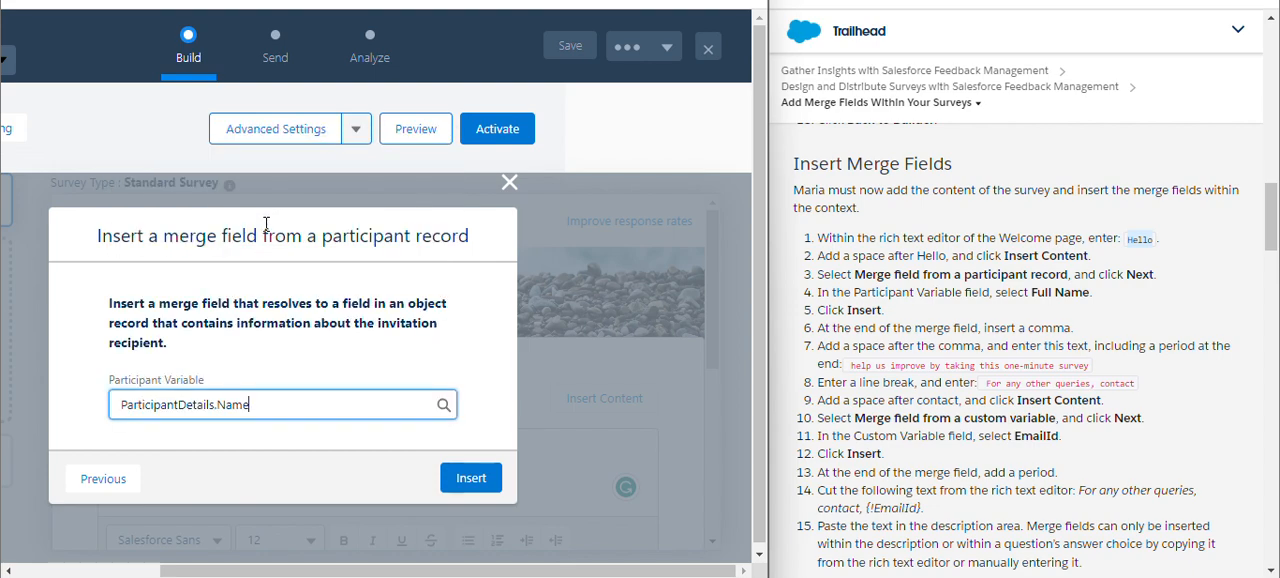
{"action": "left_click", "coordinate": [470, 478]}
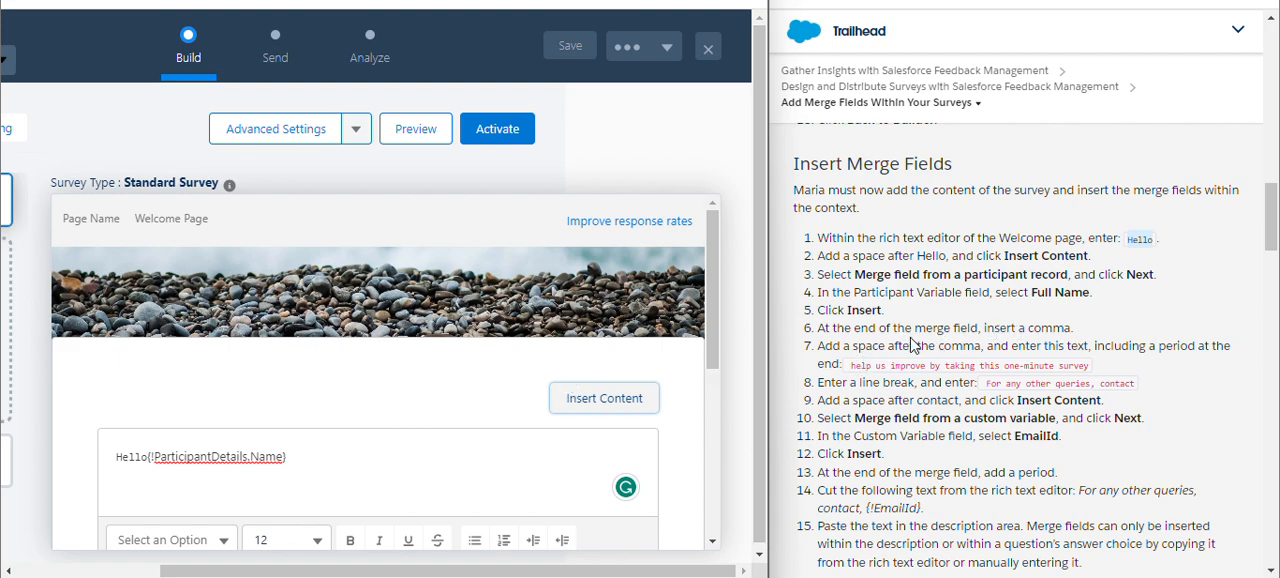
Copy "help us improve by taking this one-minute survey" from the Trailhead instructions and add it after the name merge field.
{"action": "scroll", "coordinate": [908, 367], "scroll_direction": "down", "scroll_amount": 3}
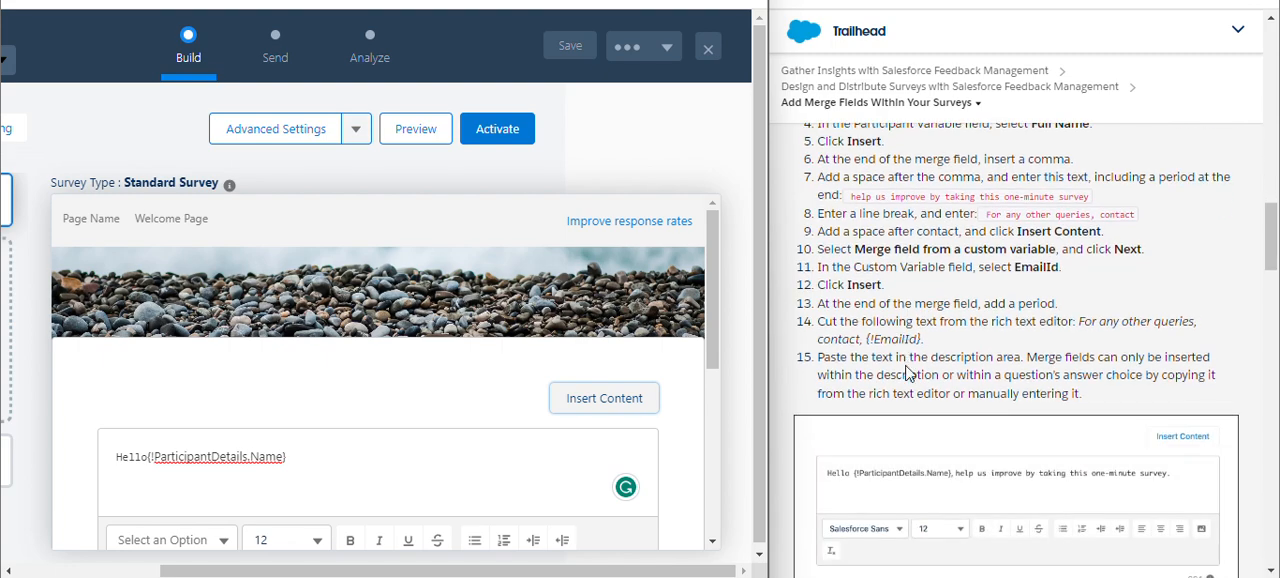
{"action": "scroll", "coordinate": [908, 372], "scroll_direction": "up", "scroll_amount": 2}
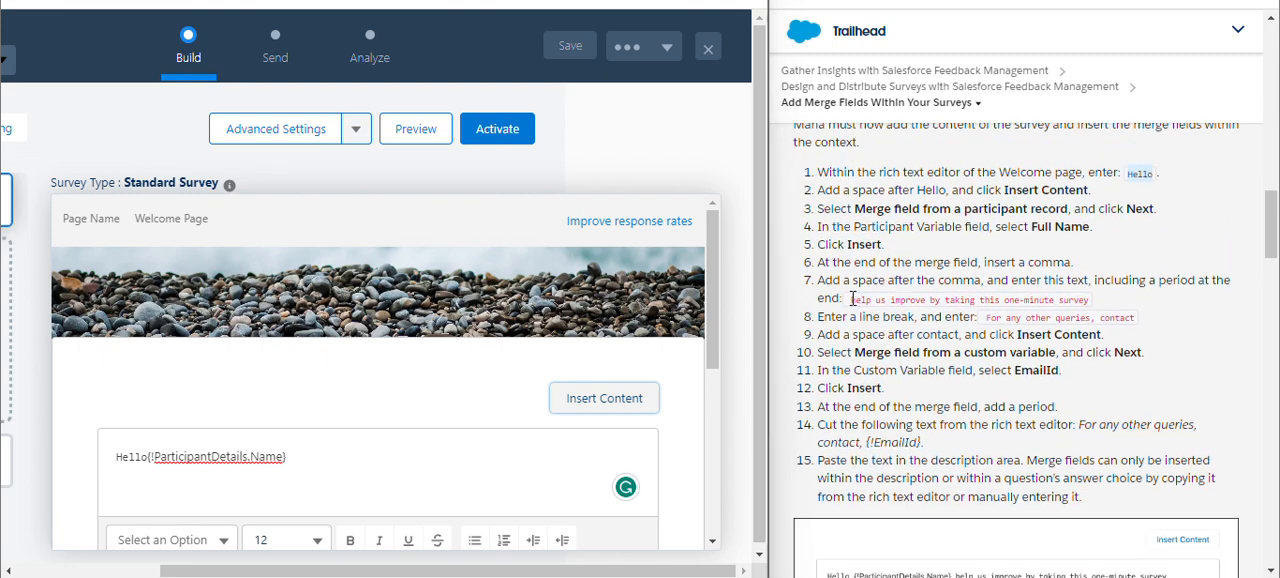
{"action": "left_click_drag", "start_coordinate": [851, 299], "coordinate": [1094, 302]}
{"action": "key", "text": "ctrl+c"}
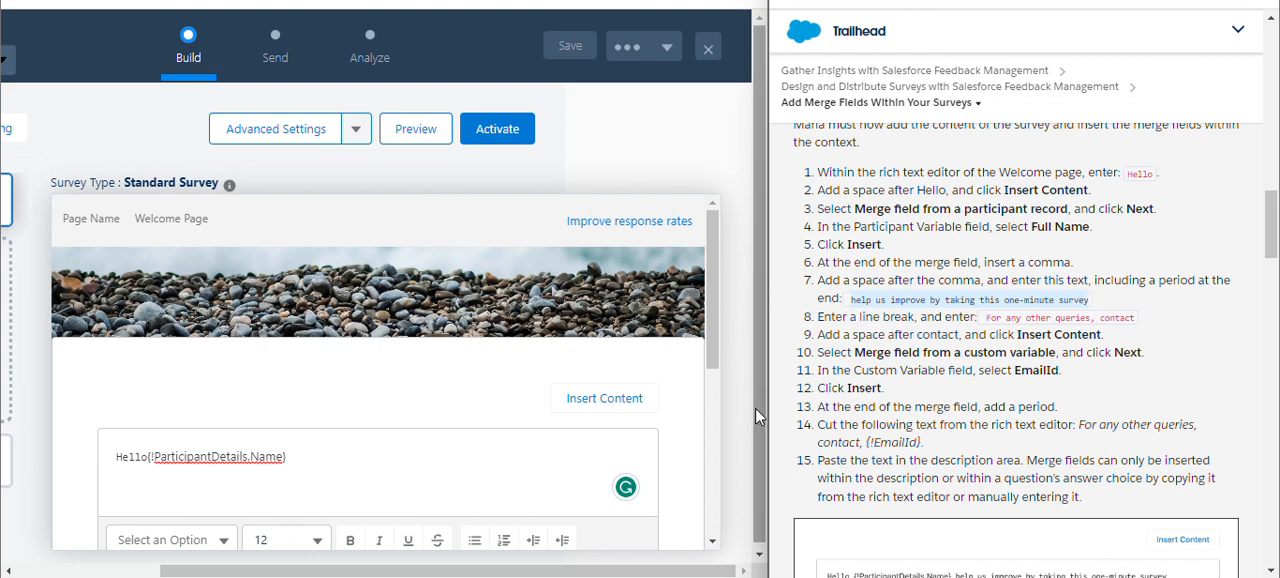
{"action": "left_click", "coordinate": [328, 455]}
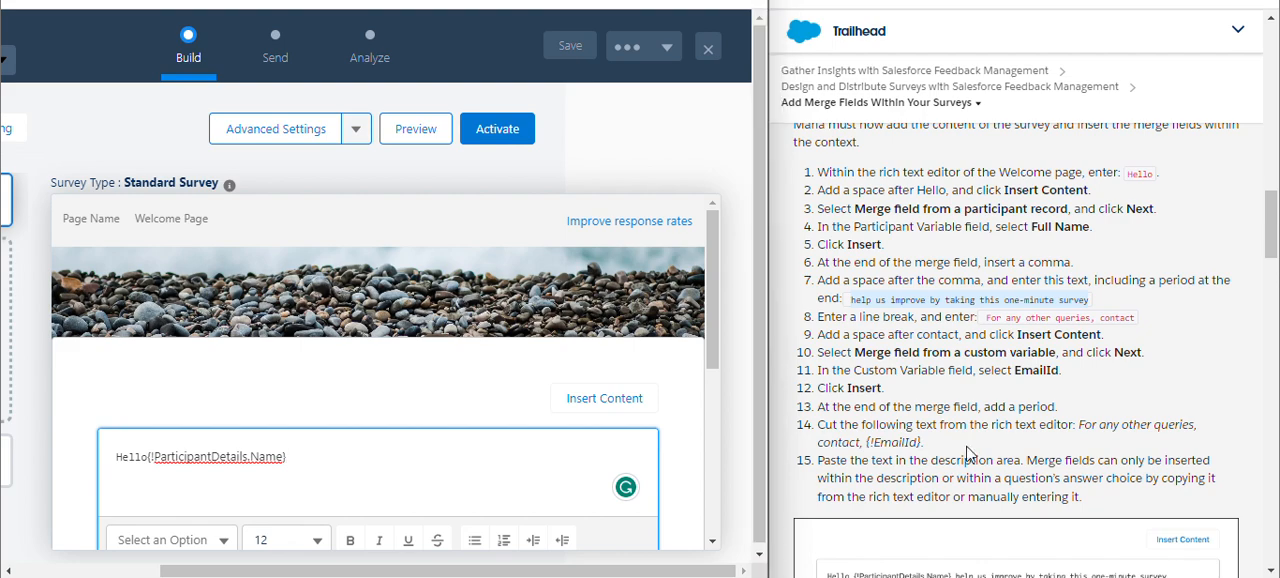
{"action": "scroll", "coordinate": [966, 450], "scroll_direction": "down", "scroll_amount": 1}
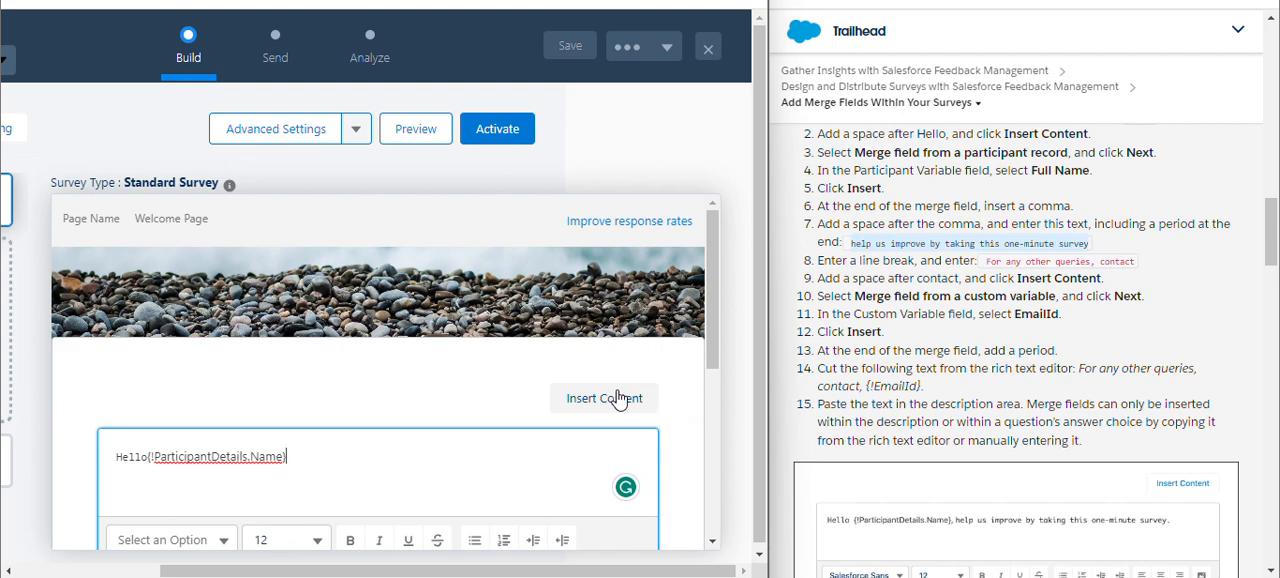
{"action": "key", "text": "ctrl+v"}
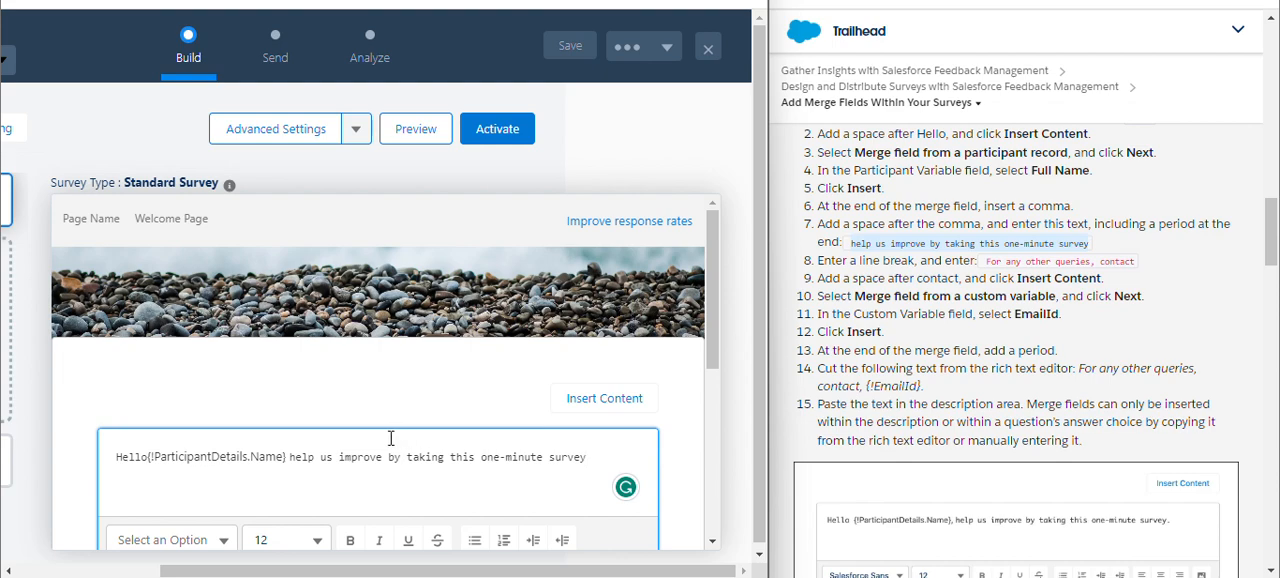
Add a comma after the participant name merge field and a period at the end of the welcome message.
{"action": "left_click", "coordinate": [287, 456]}
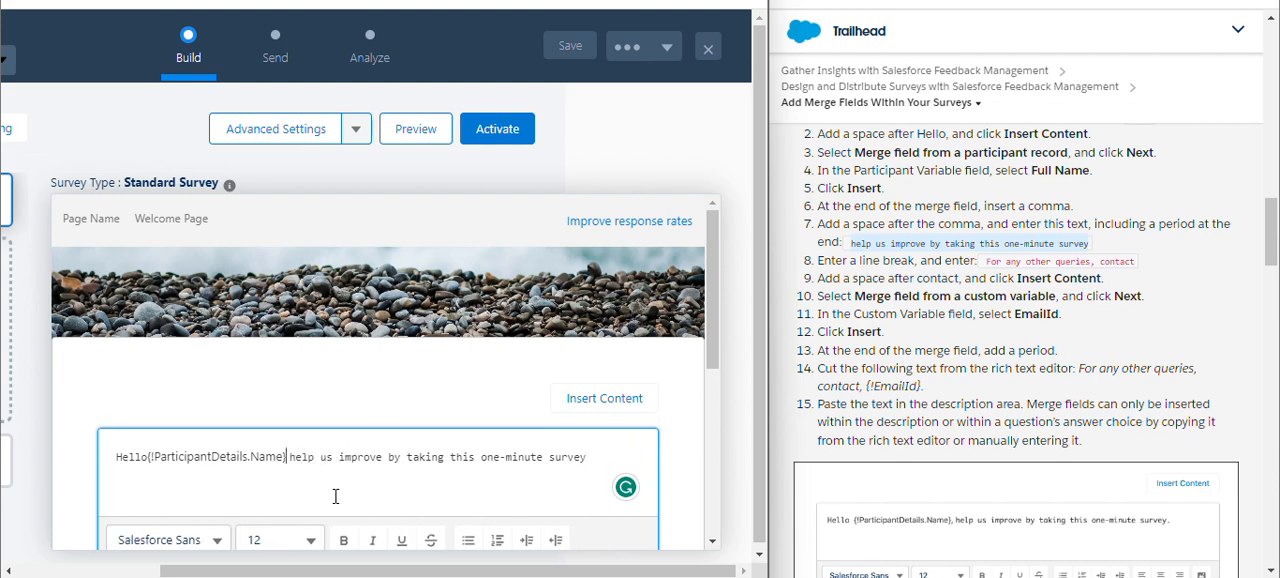
{"action": "type", "text": ","}
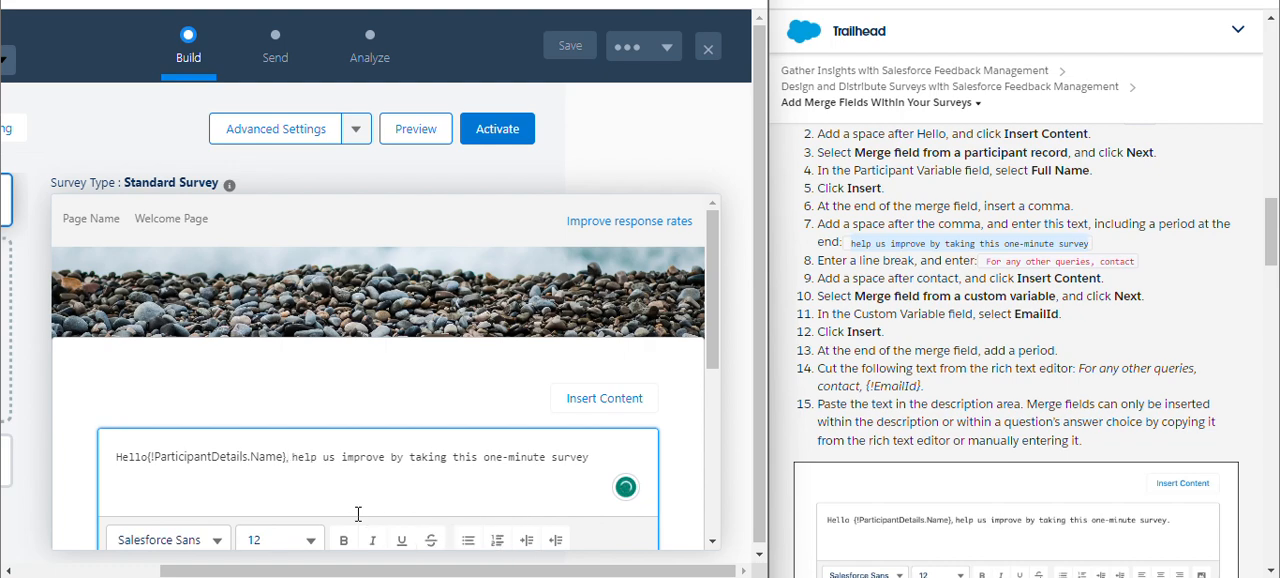
{"action": "left_click", "coordinate": [594, 459]}
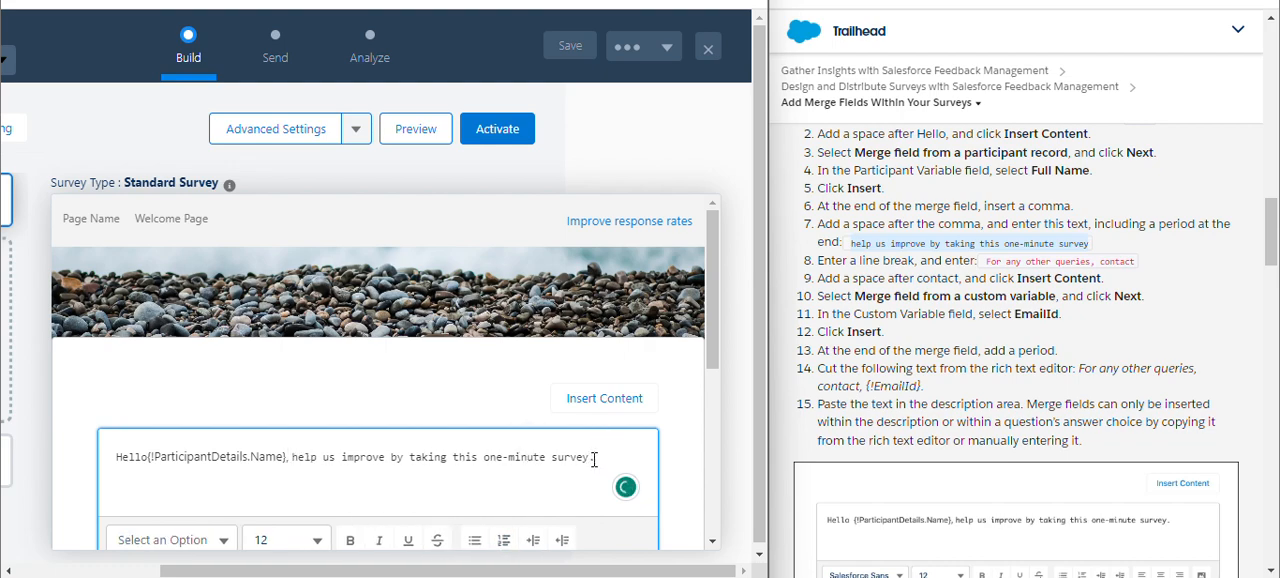
{"action": "type", "text": "."}
Copy "For any other queries, contact" from the Trailhead instructions into the survey description.
{"action": "scroll", "coordinate": [988, 276], "scroll_direction": "down", "scroll_amount": 1}
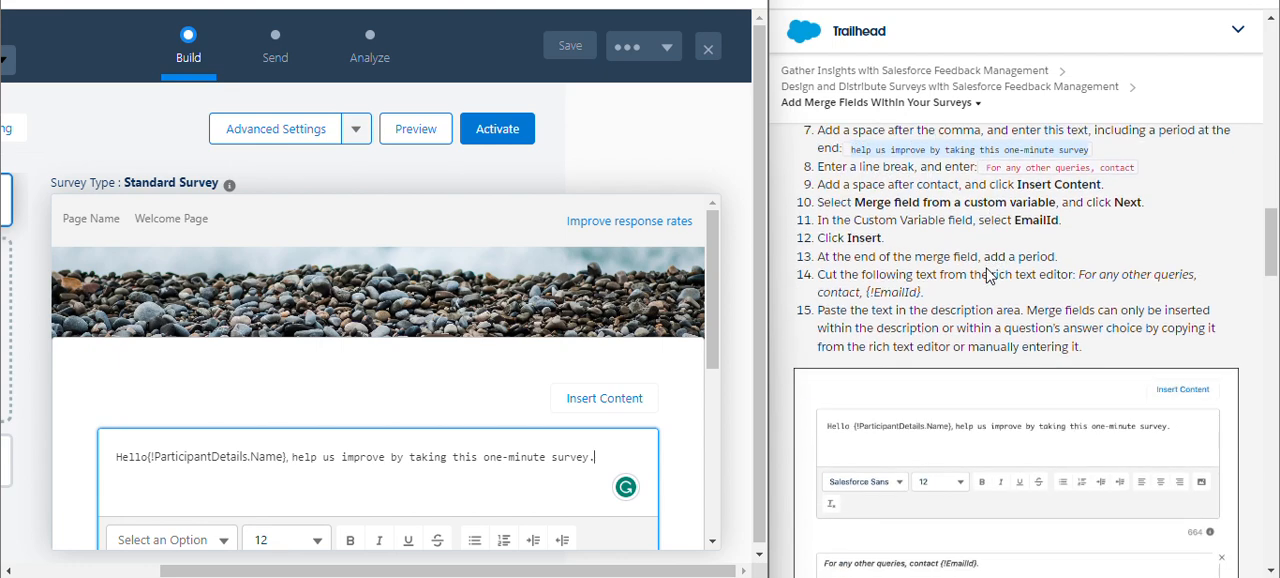
{"action": "scroll", "coordinate": [540, 316], "scroll_direction": "down", "scroll_amount": 3}
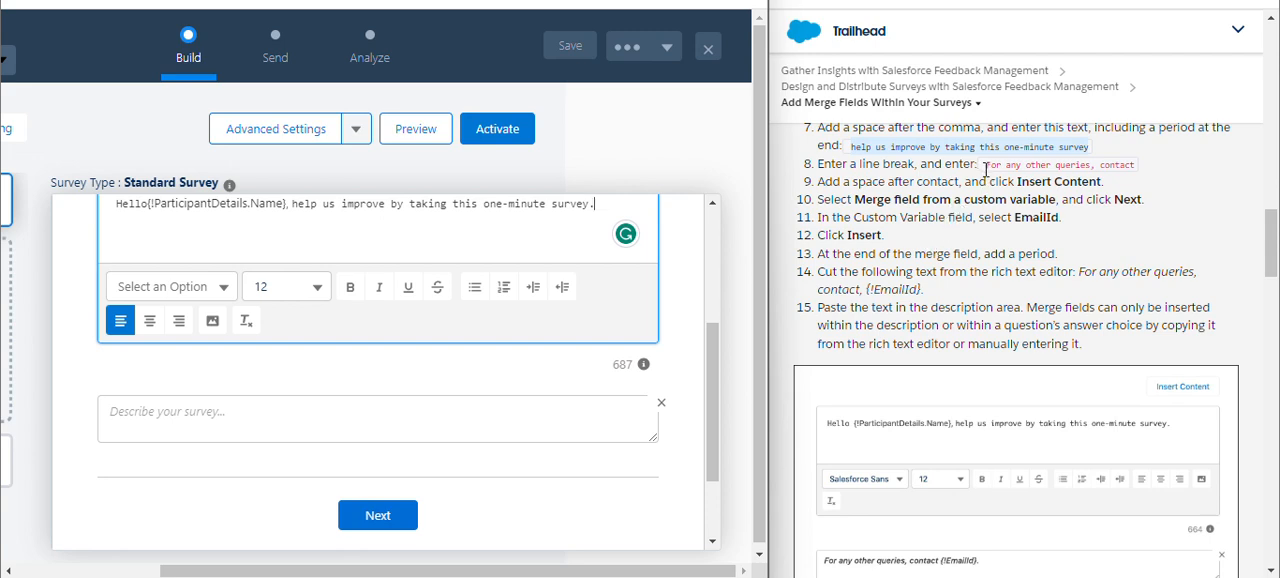
{"action": "left_click_drag", "start_coordinate": [986, 166], "coordinate": [1118, 164]}
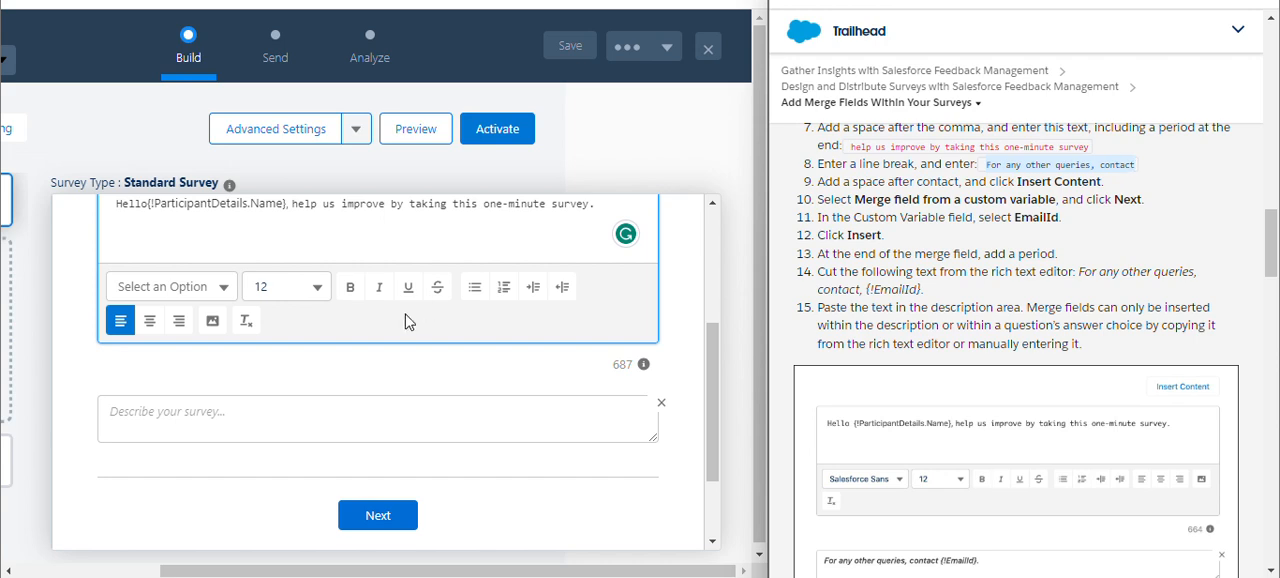
{"action": "left_click", "coordinate": [275, 412]}
{"action": "type", "text": "For any other queries, contact"}
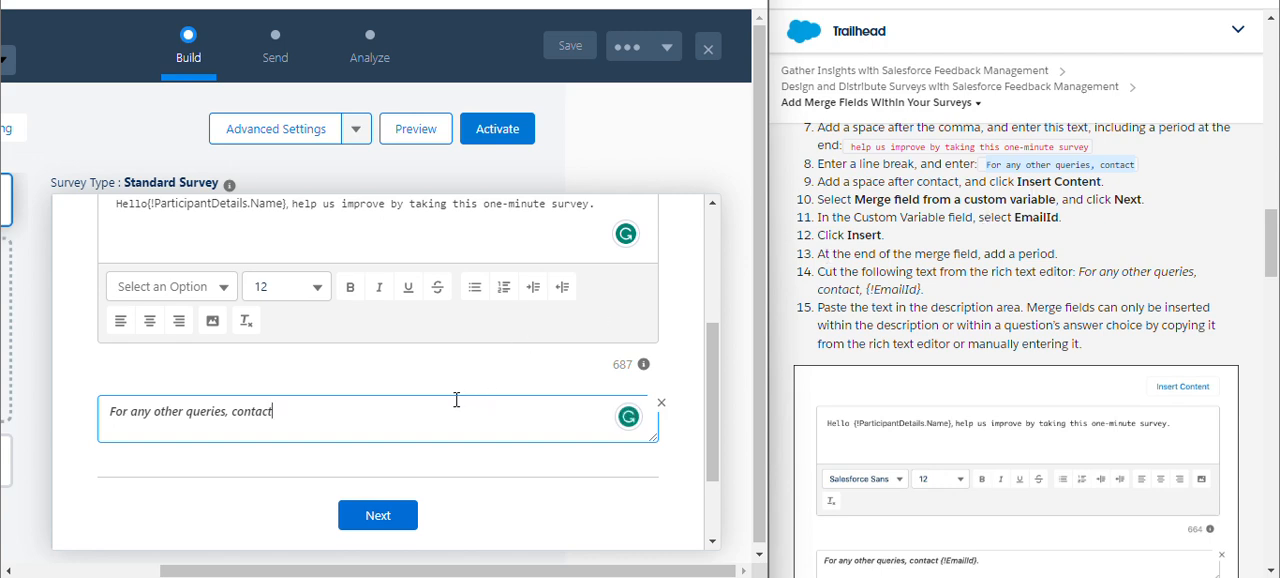
Insert a merge field from the custom variable EmailId into the welcome message.
{"action": "scroll", "coordinate": [456, 399], "scroll_direction": "up", "scroll_amount": 3}
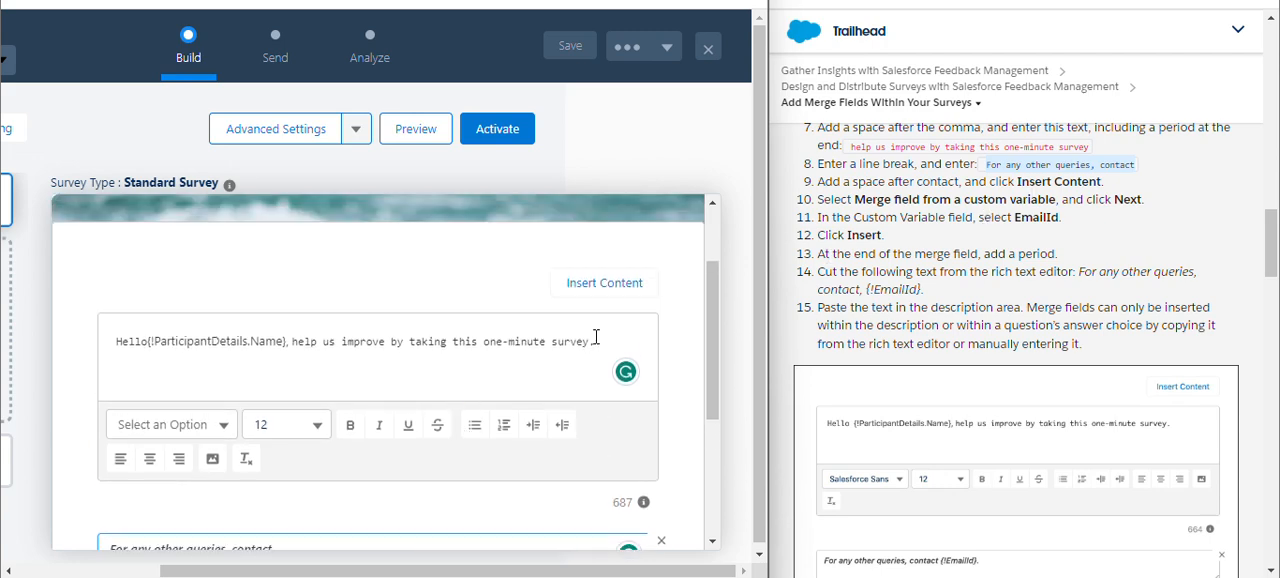
{"action": "left_click", "coordinate": [610, 288]}
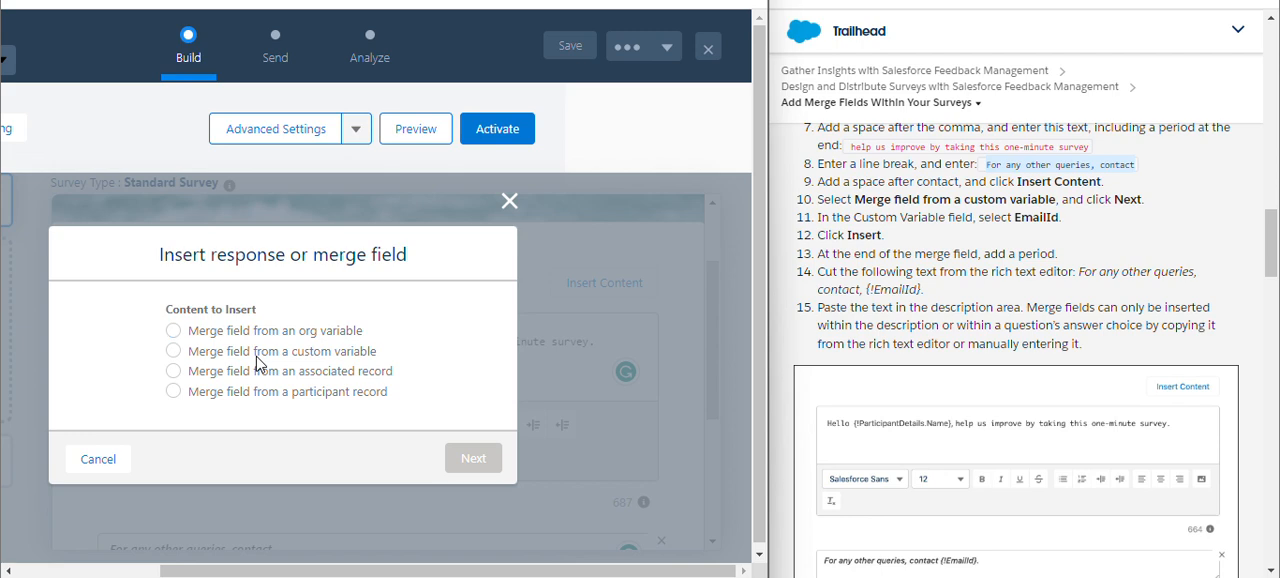
{"action": "left_click", "coordinate": [257, 356]}
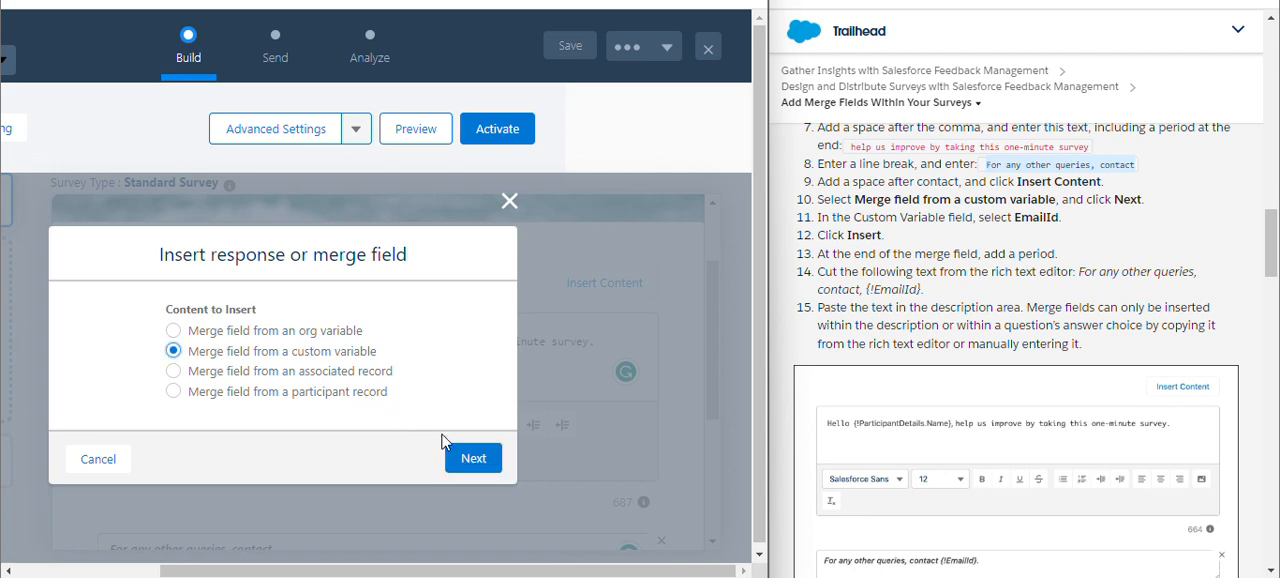
{"action": "left_click", "coordinate": [466, 458]}
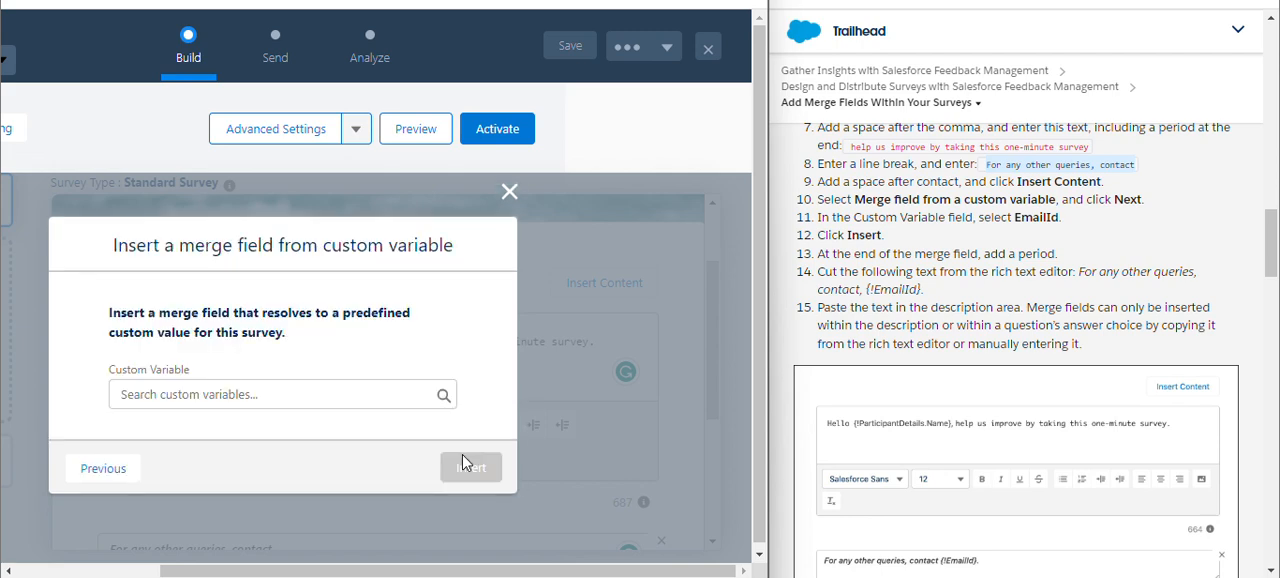
{"action": "left_click", "coordinate": [273, 397]}
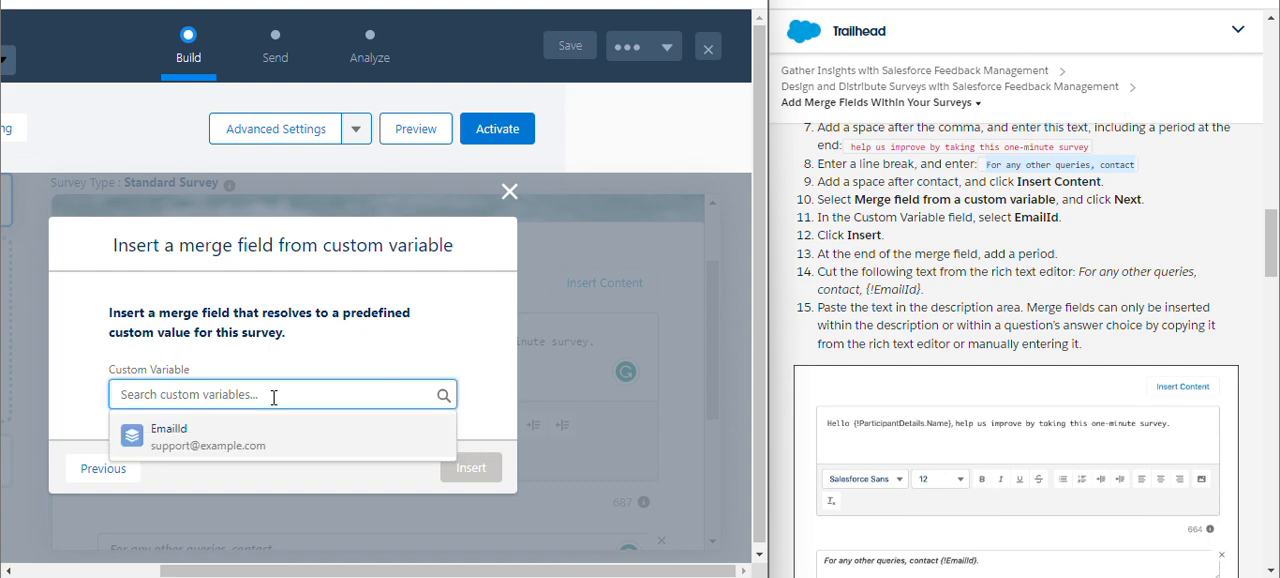
{"action": "left_click", "coordinate": [250, 437]}
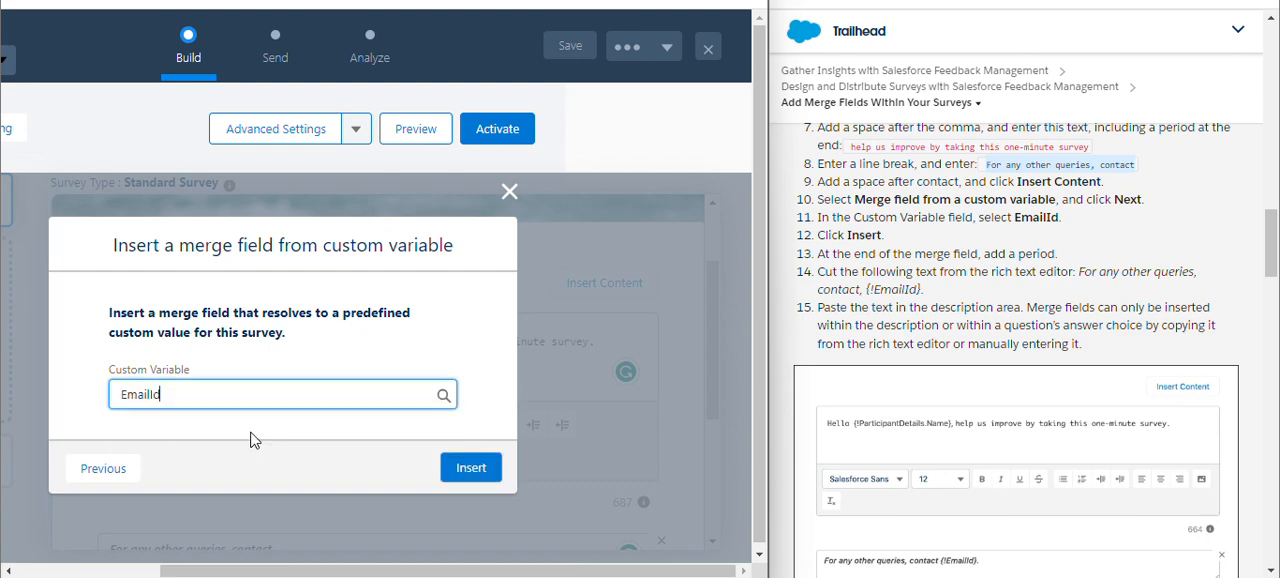
{"action": "left_click", "coordinate": [483, 474]}
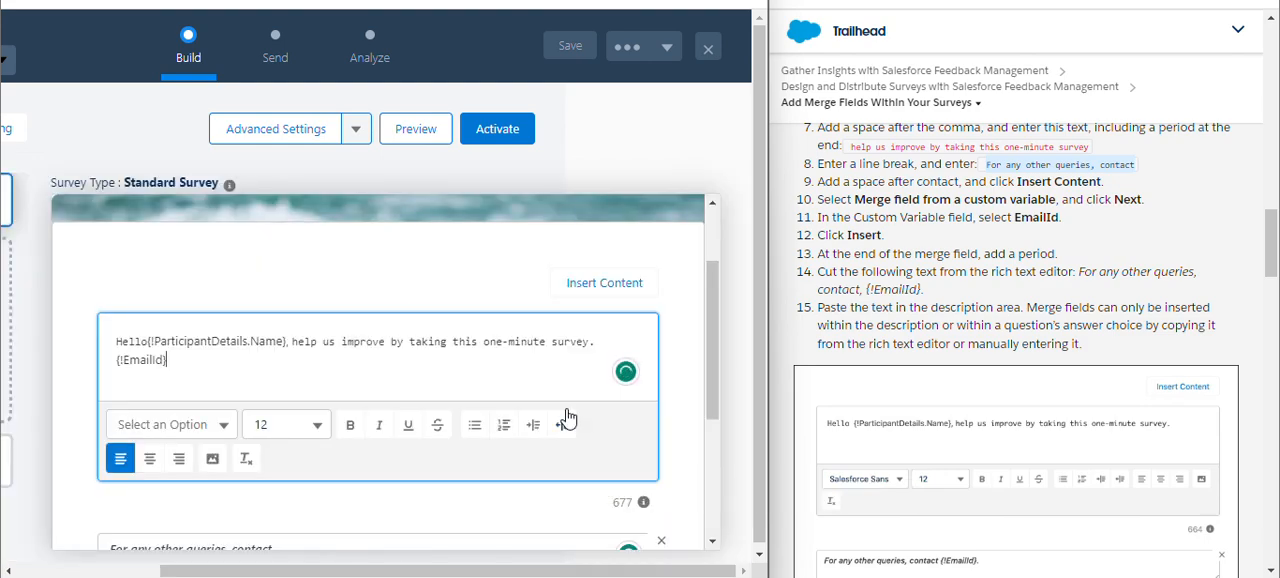
Move the {!EmailId} merge field from the welcome message to the end of the survey description, after "contact".
{"action": "left_click", "coordinate": [233, 375]}
{"action": "left_click_drag", "start_coordinate": [180, 363], "coordinate": [117, 360]}
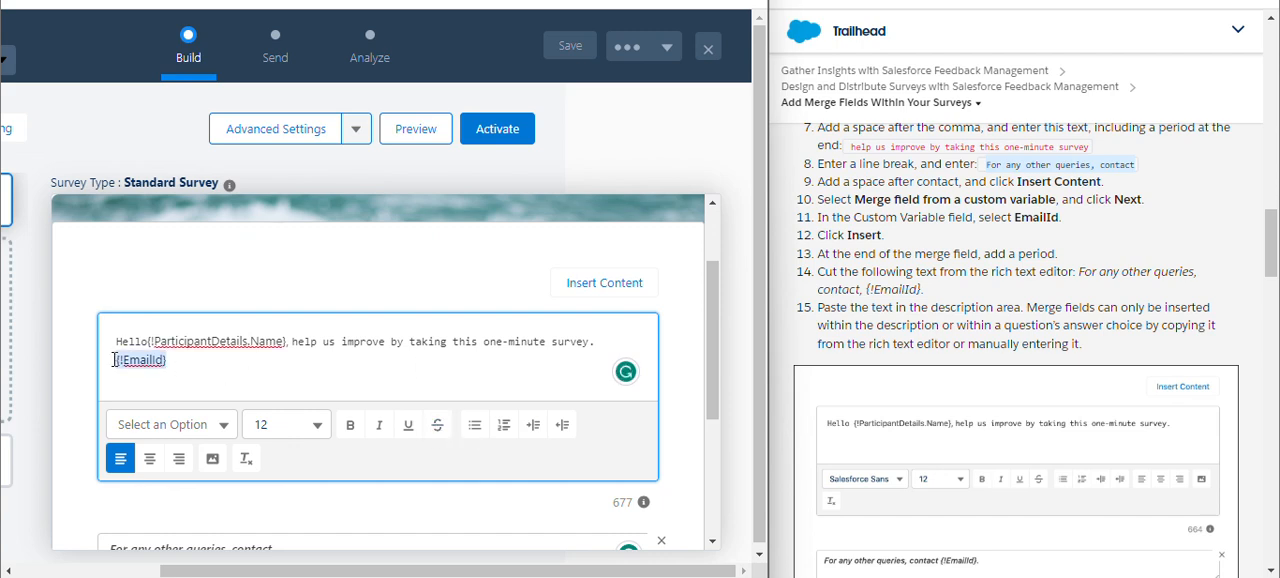
{"action": "key", "text": "BackSpace"}
{"action": "key", "text": "BackSpace"}
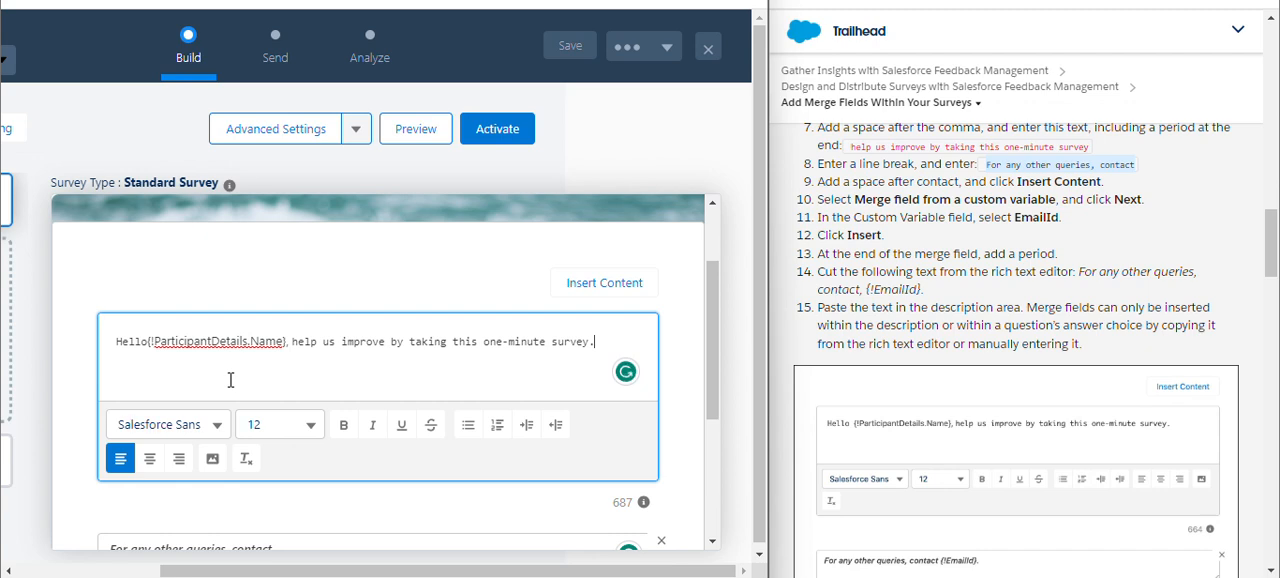
{"action": "scroll", "coordinate": [336, 374], "scroll_direction": "down", "scroll_amount": 2}
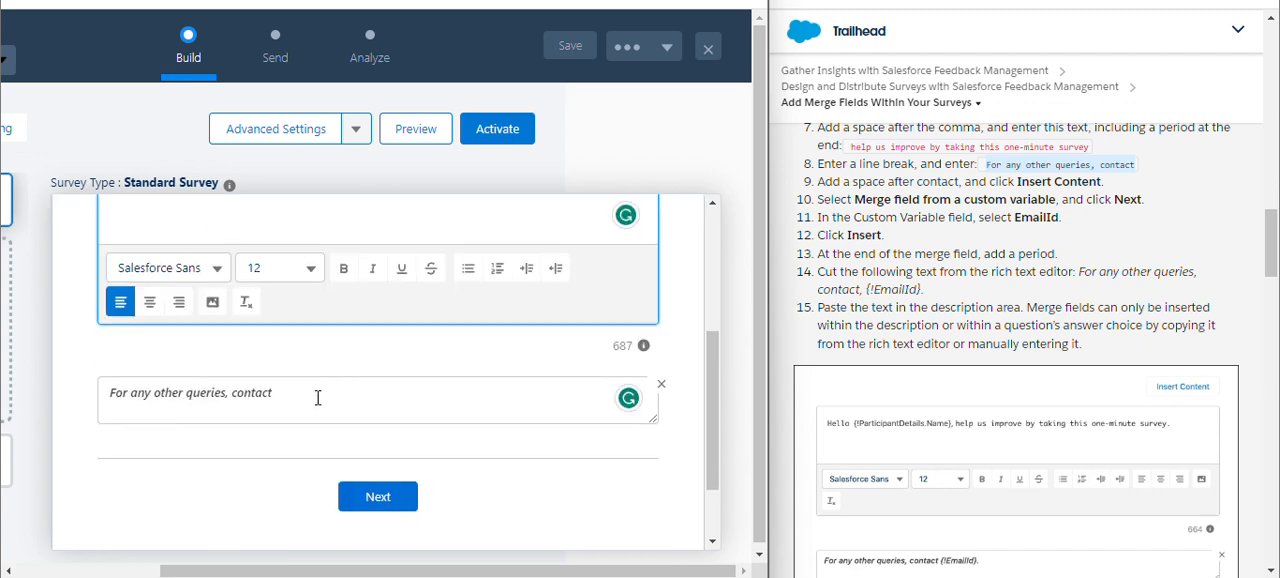
{"action": "left_click", "coordinate": [318, 397]}
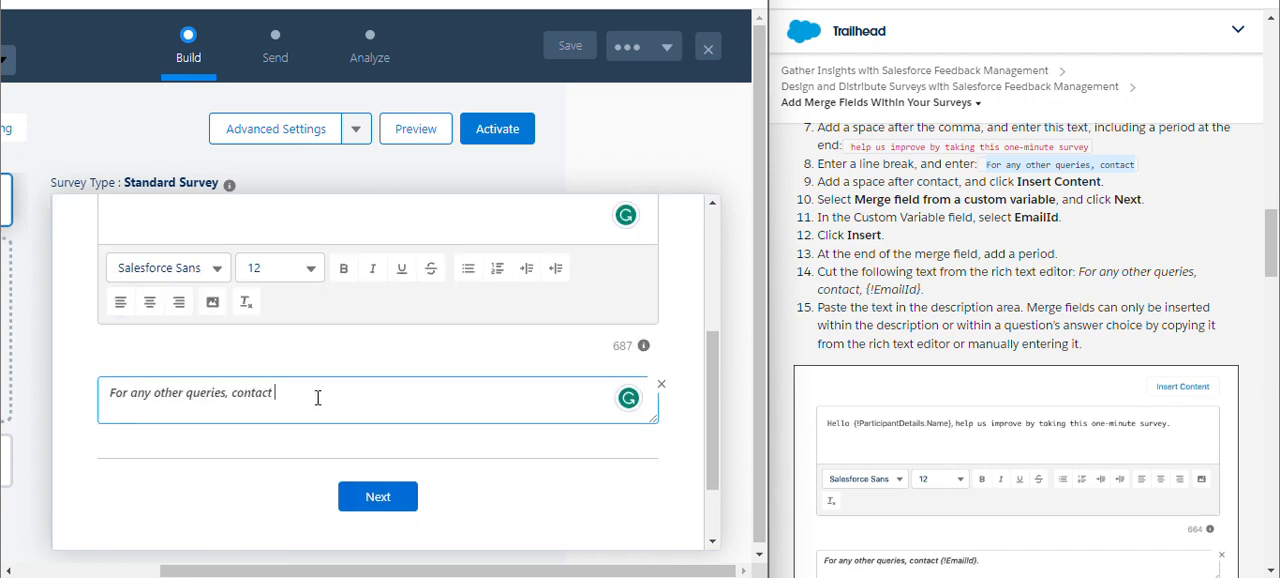
{"action": "type", "text": "{!EmailId}"}
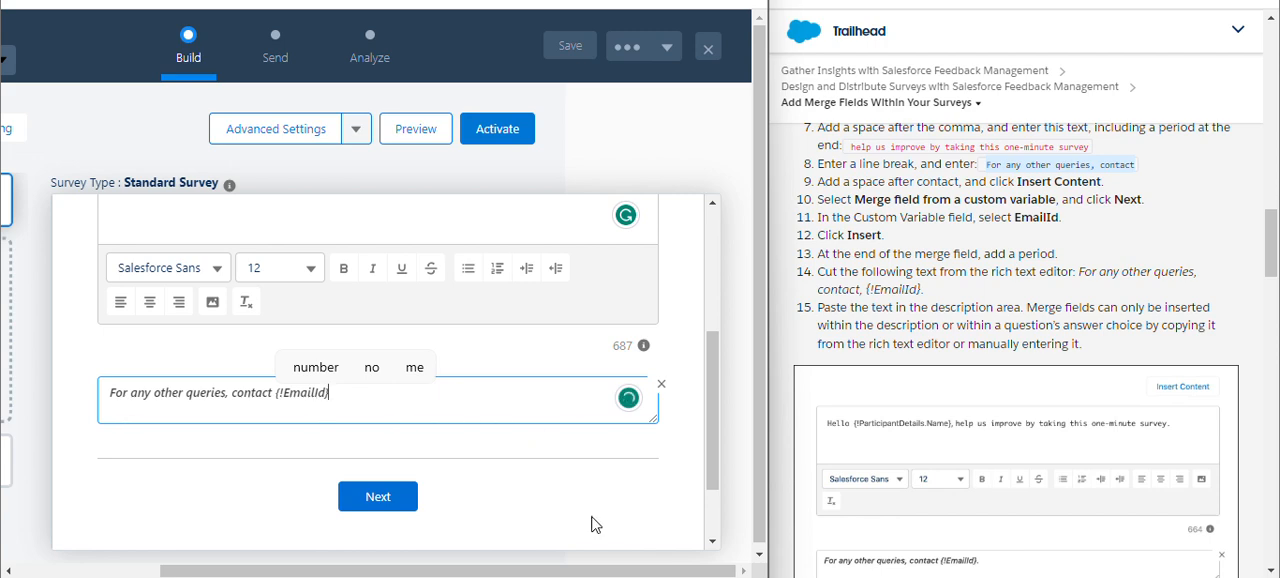
Read the next Trailhead instructions and add a new page after the Welcome page of the survey.
{"action": "scroll", "coordinate": [1022, 458], "scroll_direction": "down", "scroll_amount": 1}
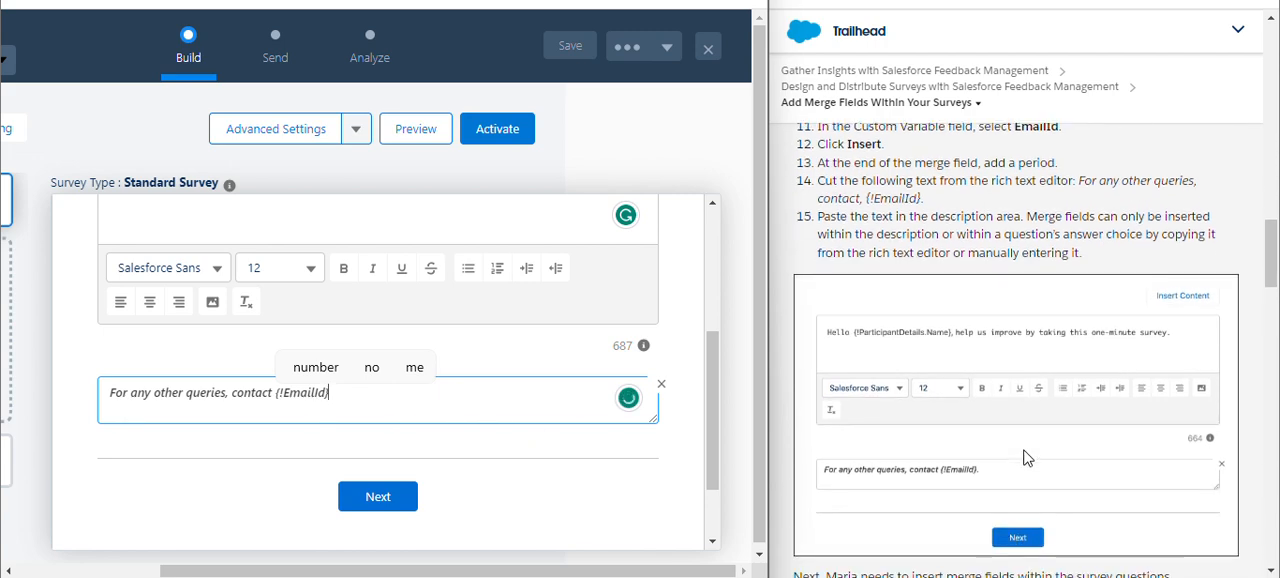
{"action": "scroll", "coordinate": [1018, 418], "scroll_direction": "down", "scroll_amount": 3}
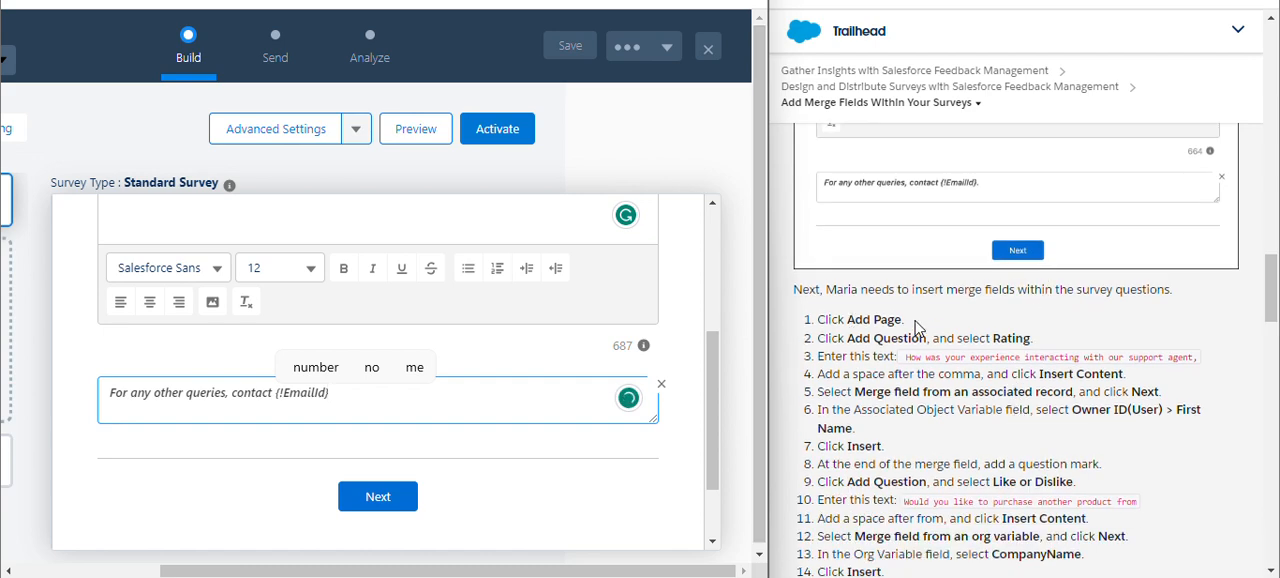
{"action": "scroll", "coordinate": [917, 329], "scroll_direction": "up", "scroll_amount": 3}
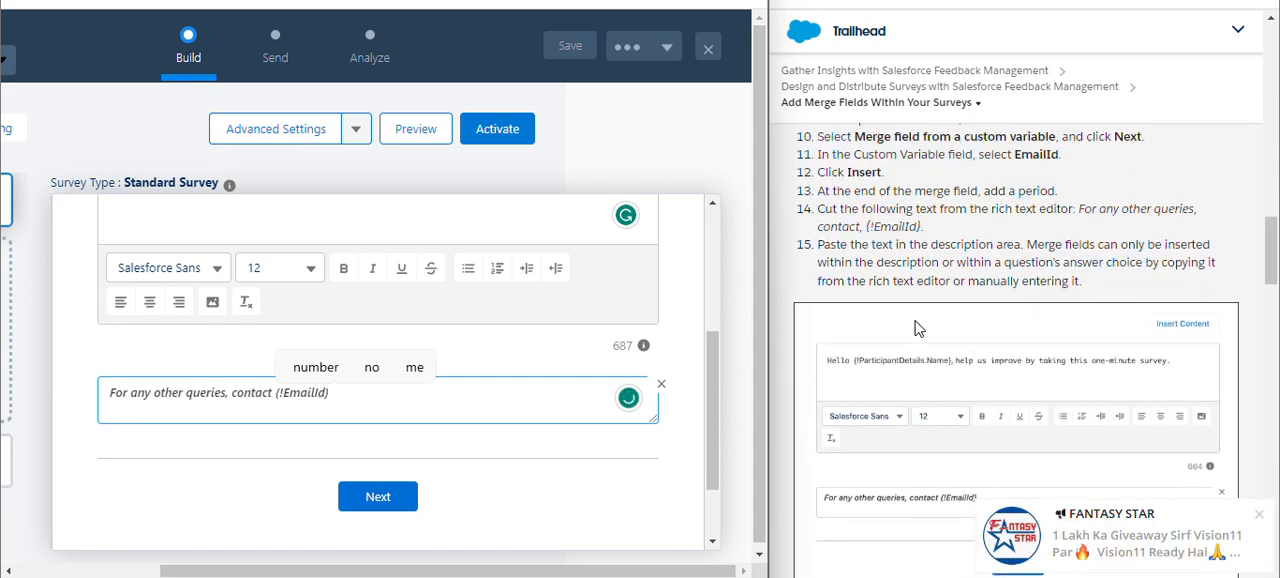
{"action": "left_click", "coordinate": [1259, 514]}
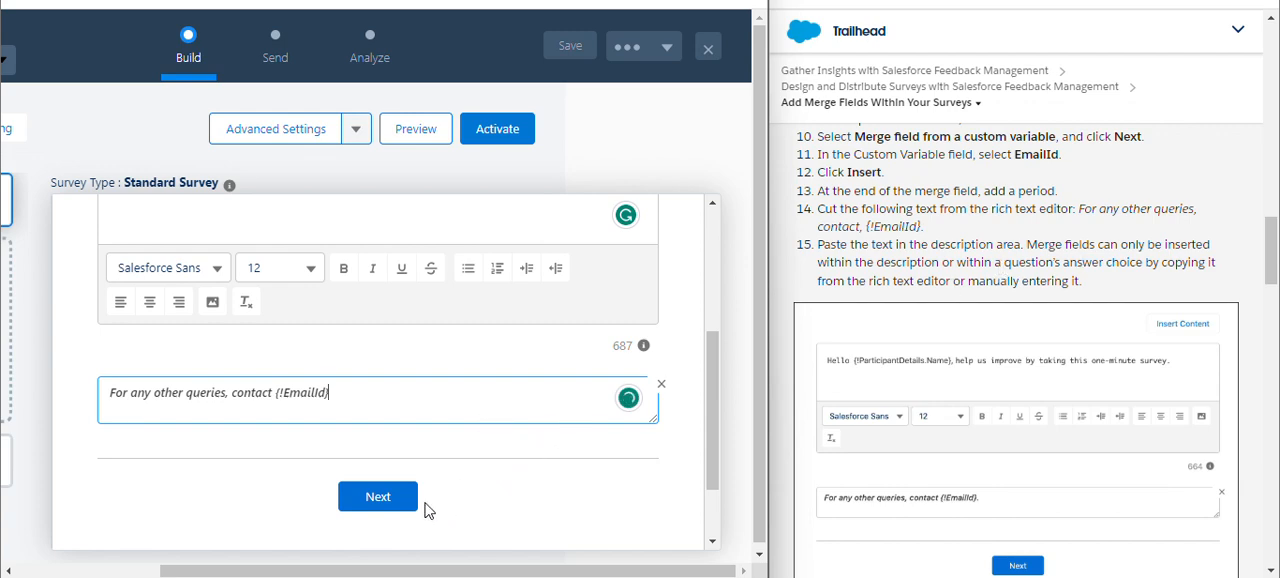
{"action": "scroll", "coordinate": [988, 447], "scroll_direction": "down", "scroll_amount": 5}
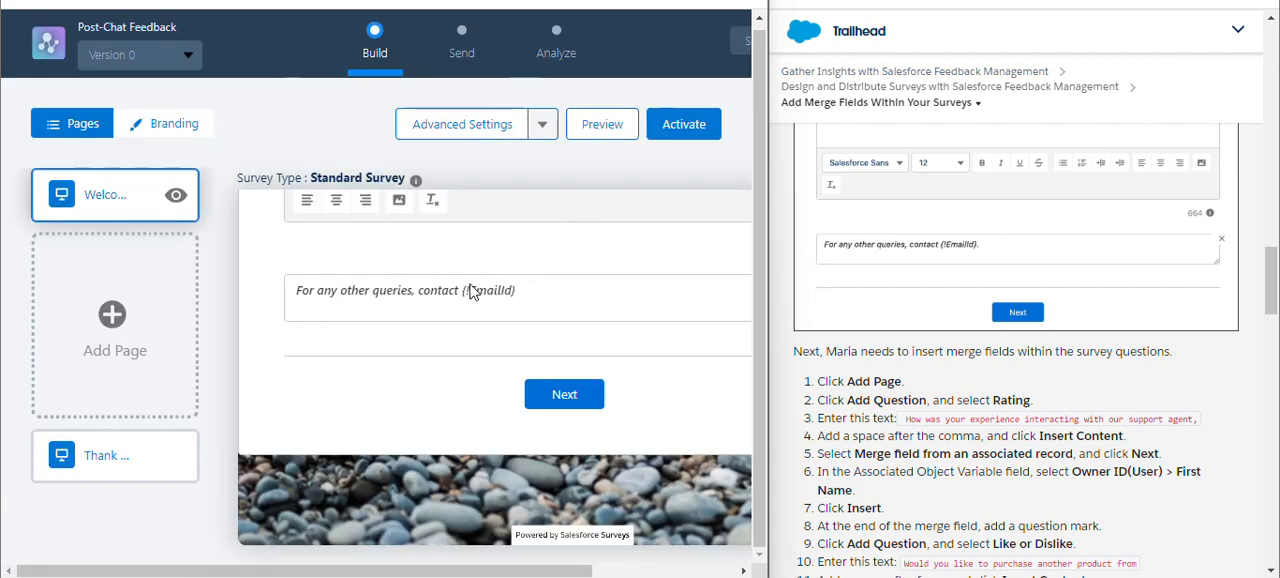
{"action": "left_click", "coordinate": [95, 330]}
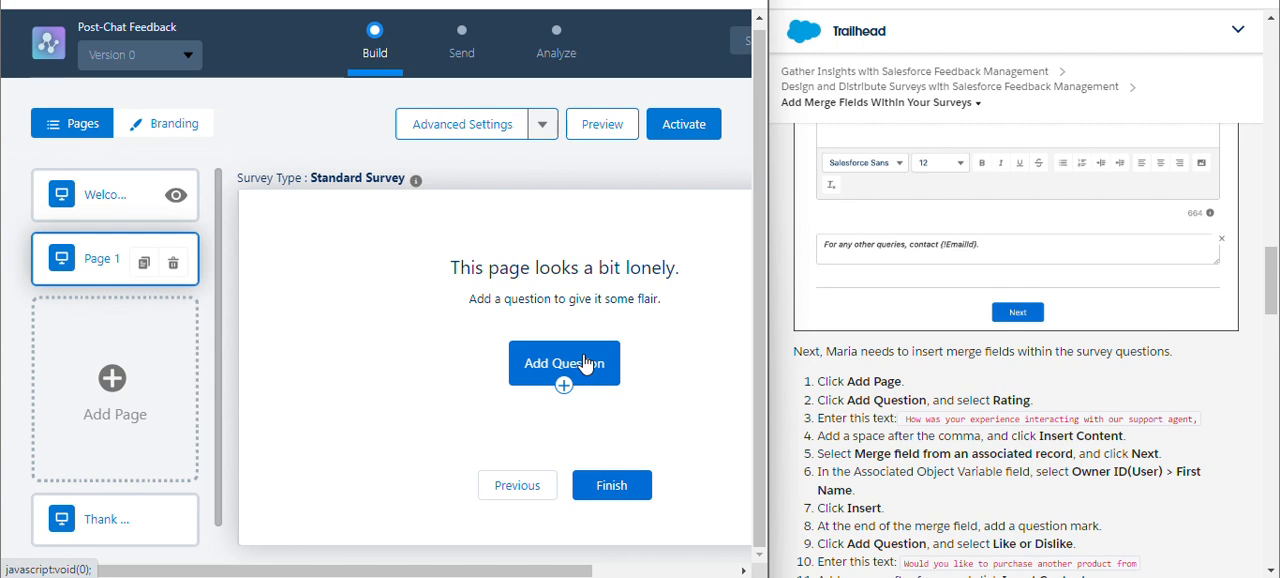
Add a Rating question to Page 1 with the text "How was your experience interacting with our support agent,".
{"action": "left_click", "coordinate": [579, 366]}
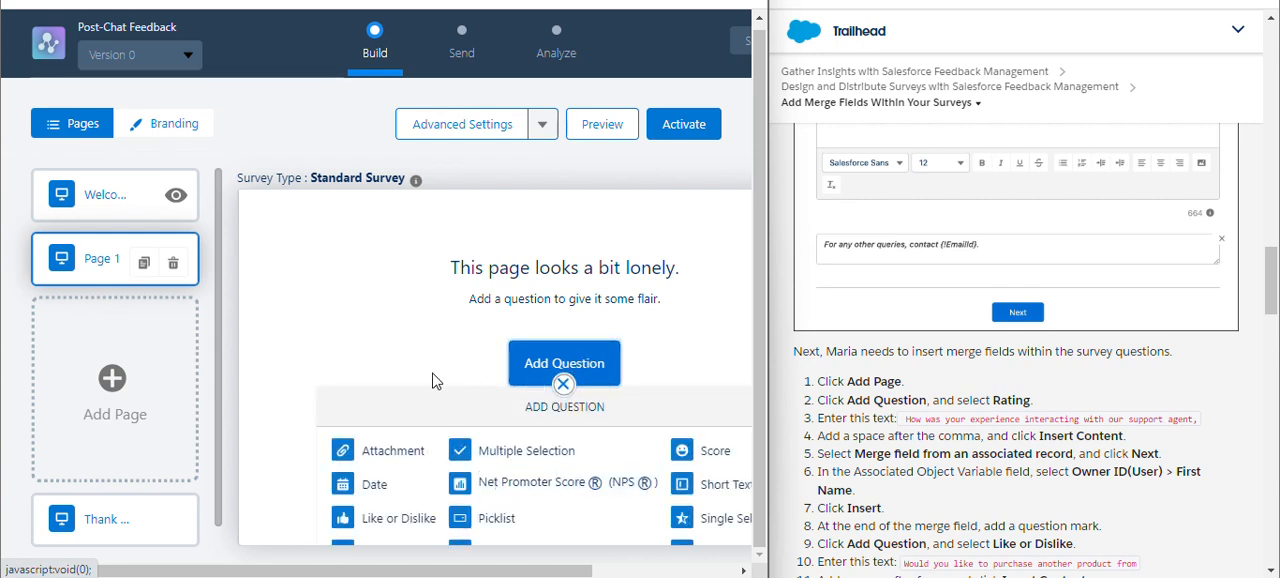
{"action": "scroll", "coordinate": [433, 377], "scroll_direction": "down", "scroll_amount": 1}
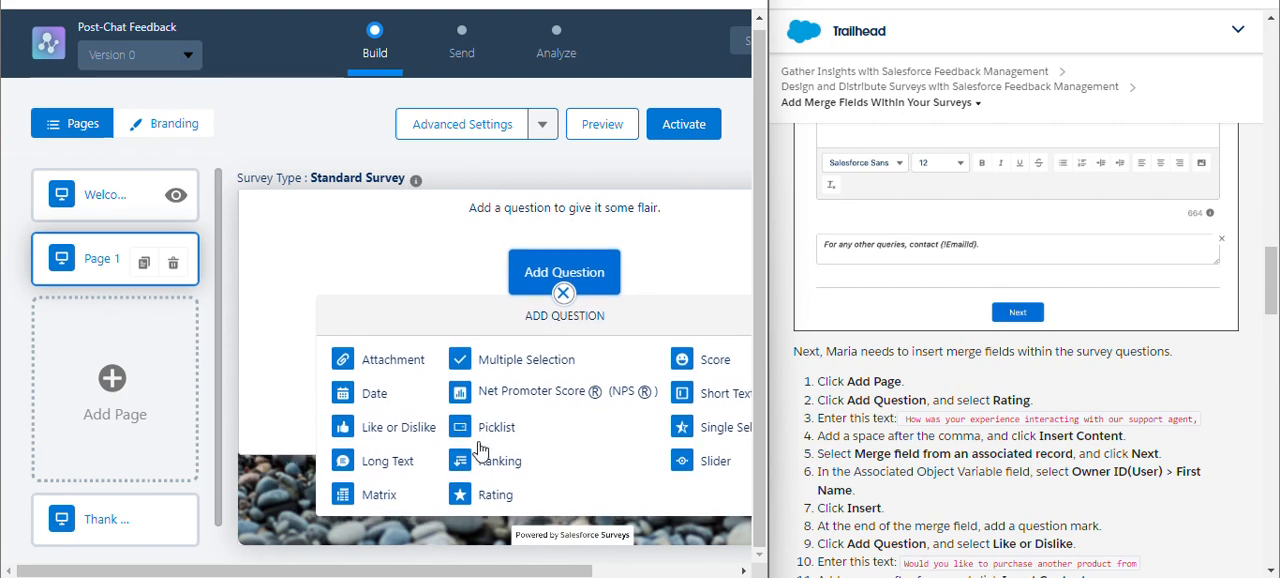
{"action": "left_click", "coordinate": [460, 494]}
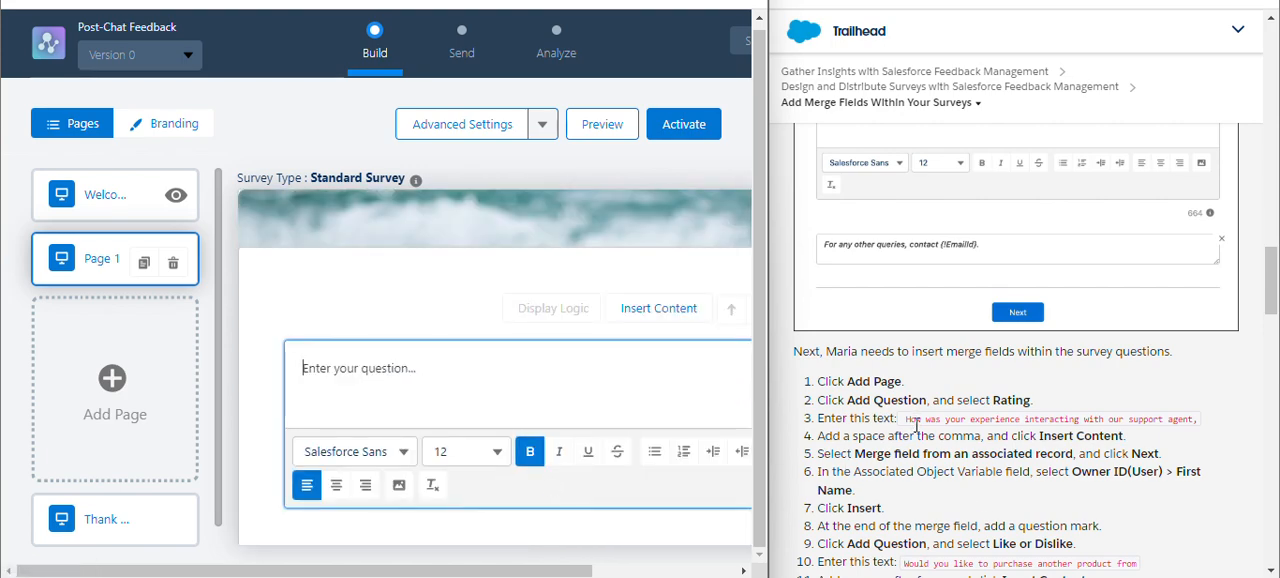
{"action": "left_click_drag", "start_coordinate": [906, 419], "coordinate": [1197, 421]}
{"action": "key", "text": "ctrl+c"}
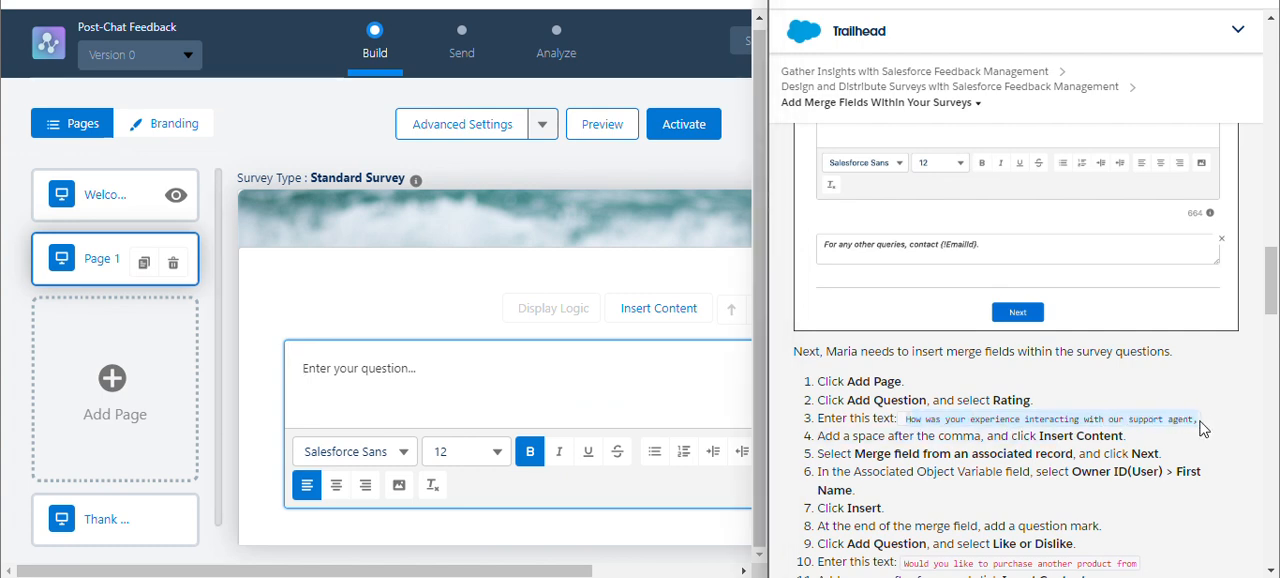
{"action": "left_click", "coordinate": [583, 395]}
{"action": "key", "text": "ctrl+v"}
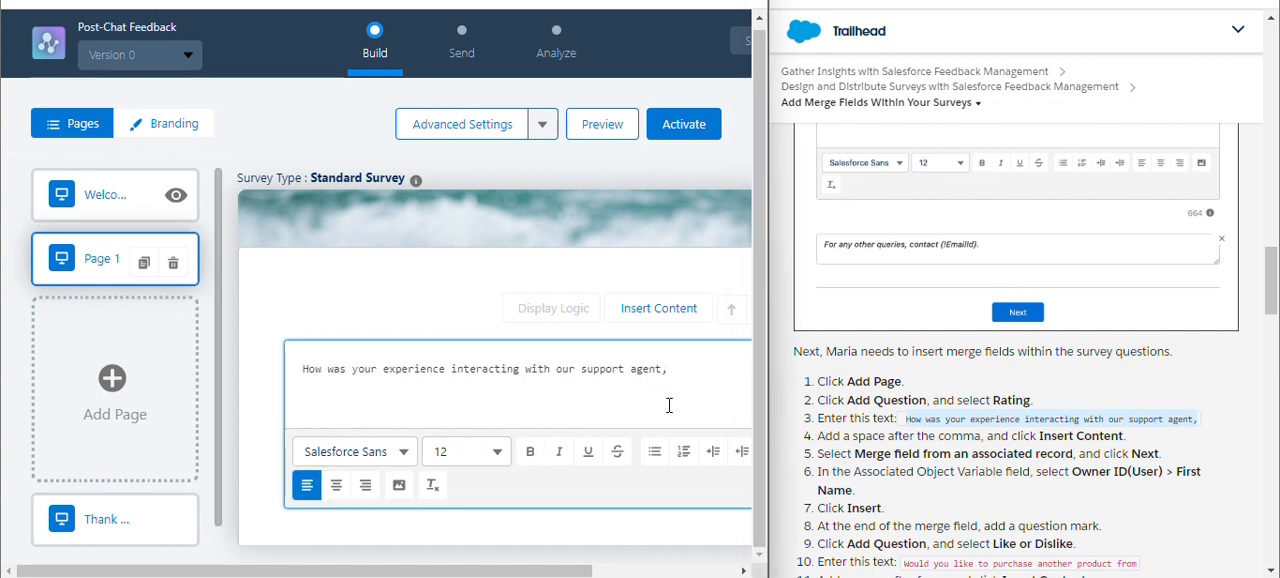
Insert a merge field from an associated record, Owner ID(User) > First Name, after the rating question's text.
{"action": "left_click", "coordinate": [679, 312]}
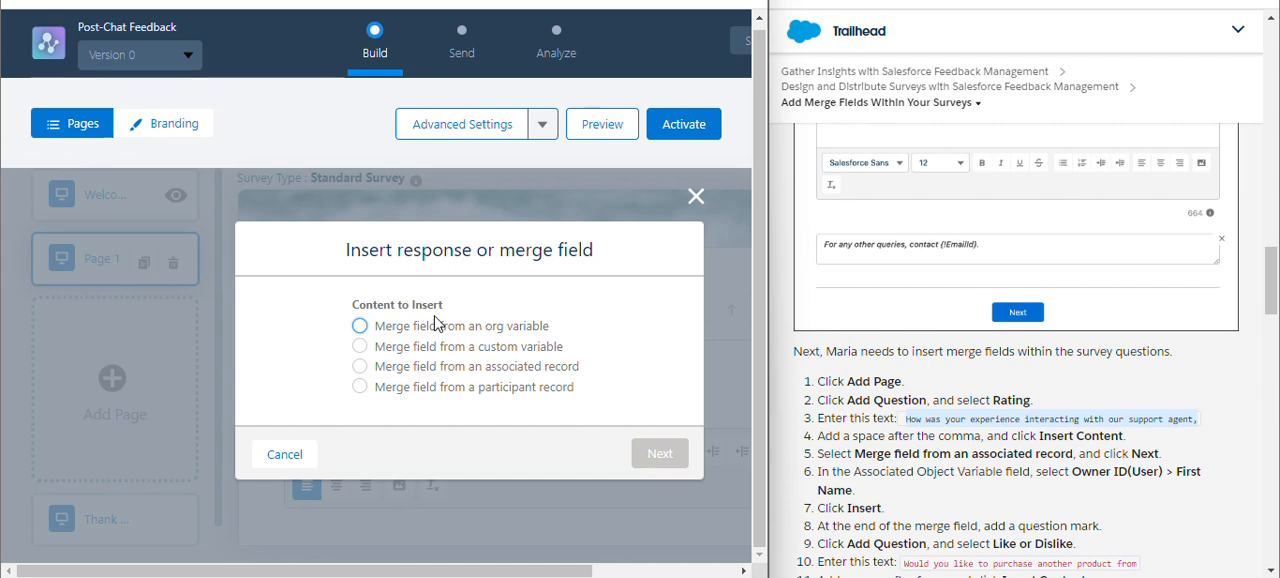
{"action": "left_click", "coordinate": [505, 368]}
{"action": "left_click", "coordinate": [673, 455]}
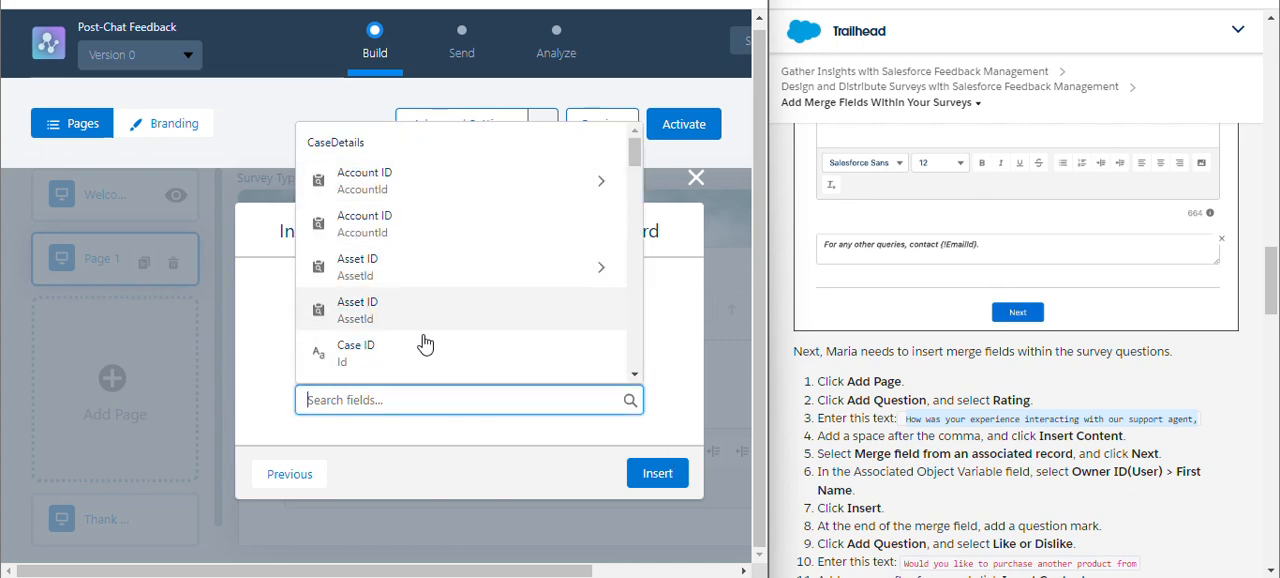
{"action": "left_click", "coordinate": [428, 396]}
{"action": "type", "text": "o"}
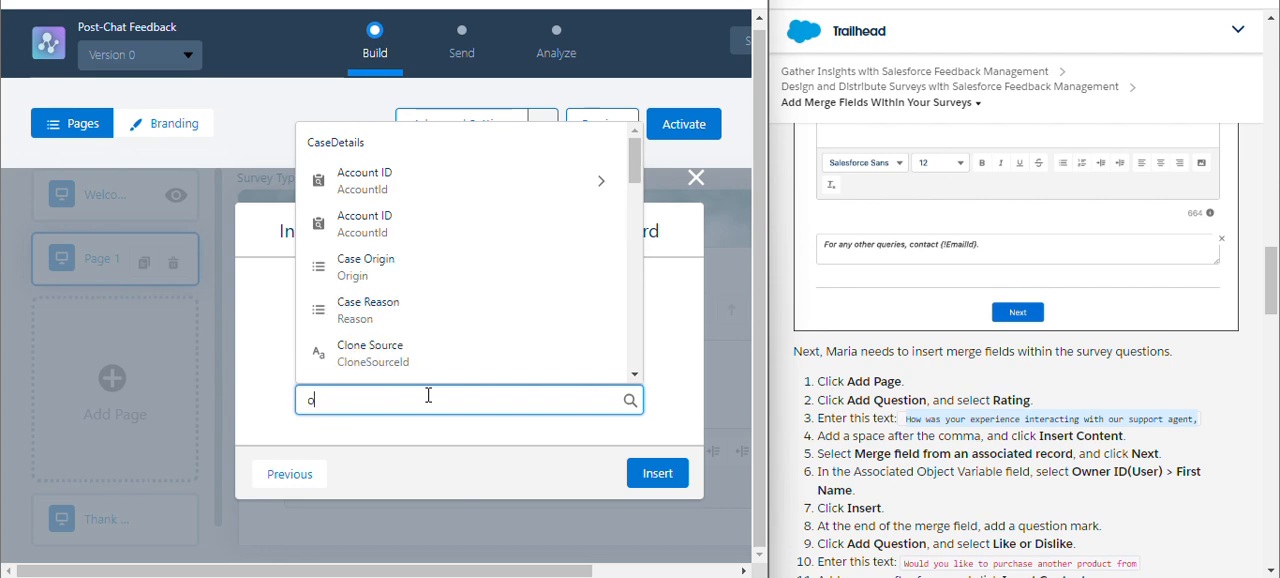
{"action": "type", "text": "w"}
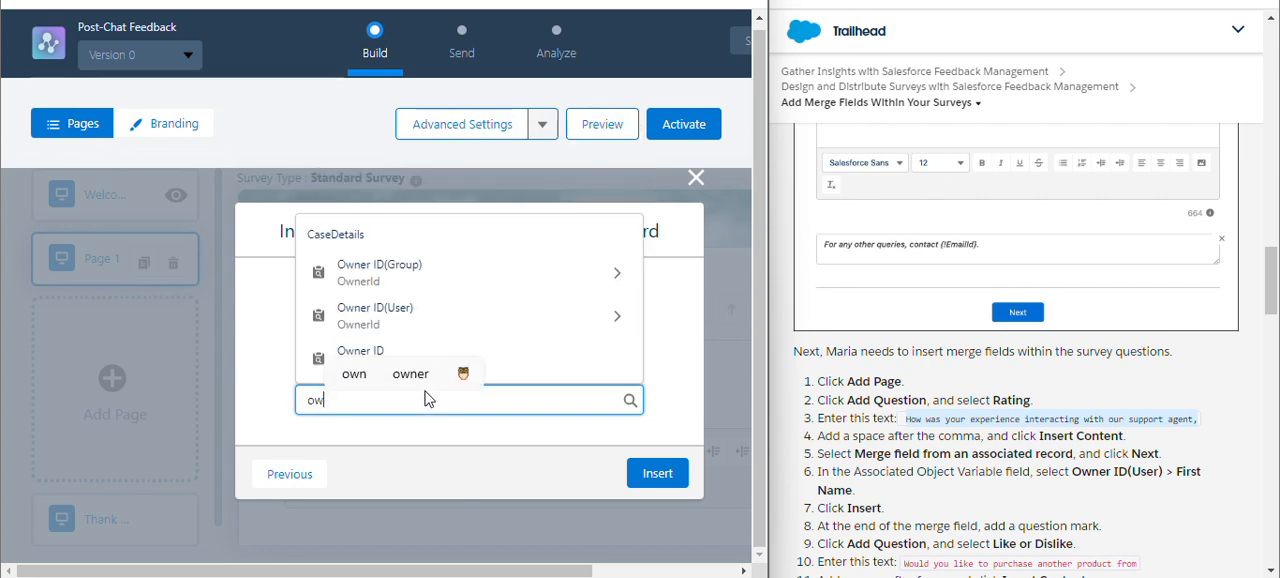
{"action": "left_click", "coordinate": [425, 335]}
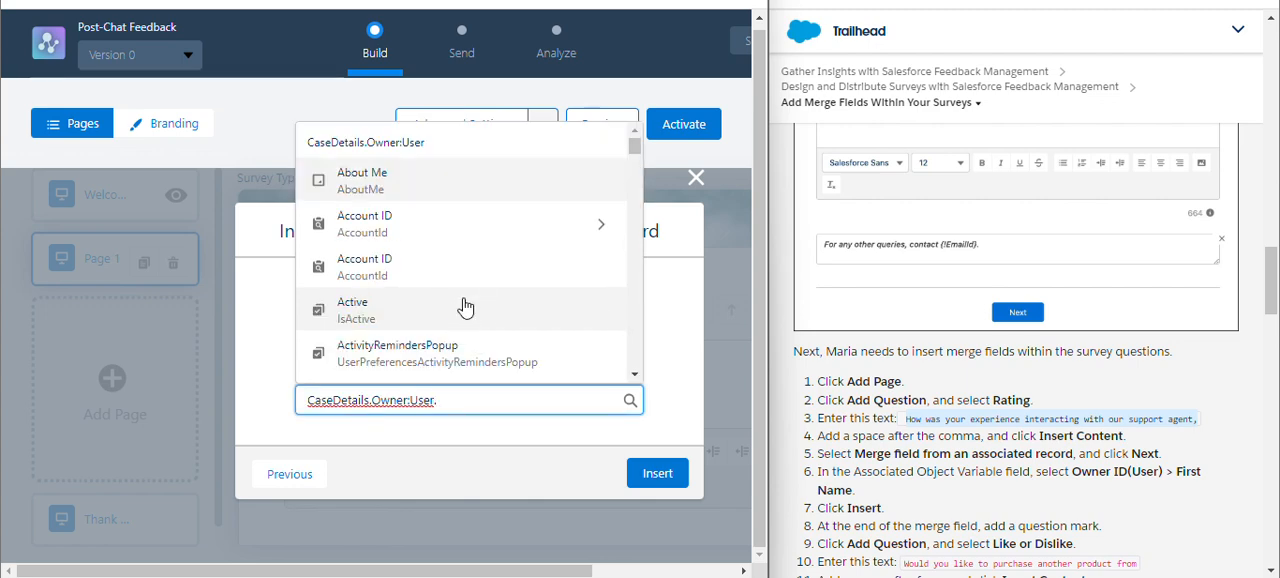
{"action": "scroll", "coordinate": [465, 306], "scroll_direction": "down", "scroll_amount": 1}
{"action": "scroll", "coordinate": [465, 306], "scroll_direction": "down", "scroll_amount": 1}
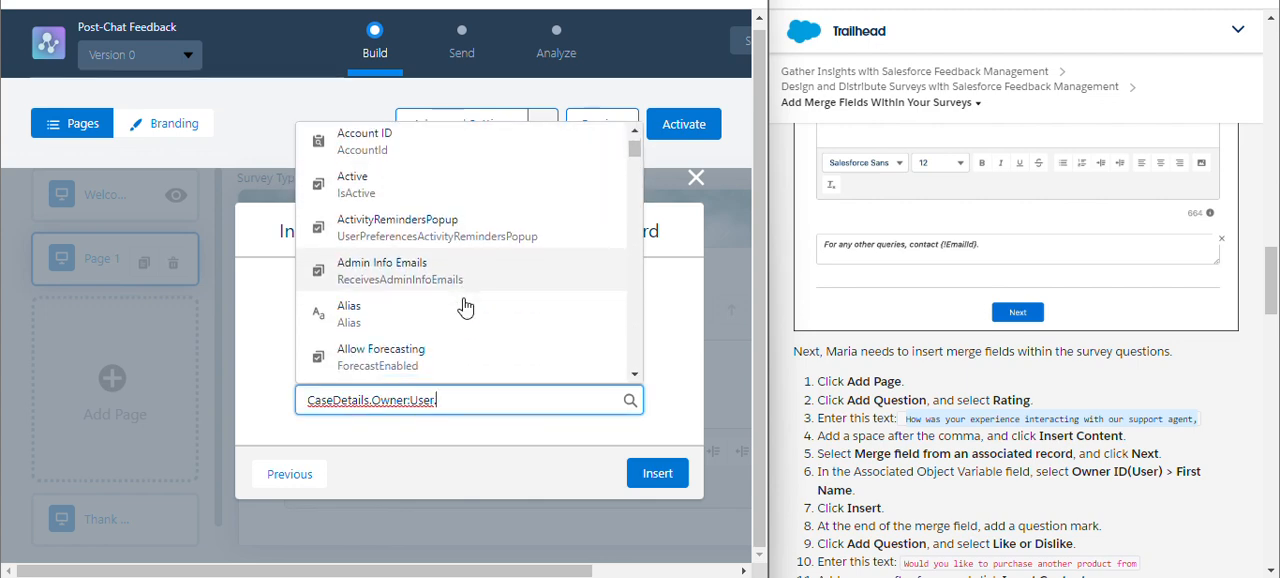
{"action": "scroll", "coordinate": [465, 306], "scroll_direction": "down", "scroll_amount": 10}
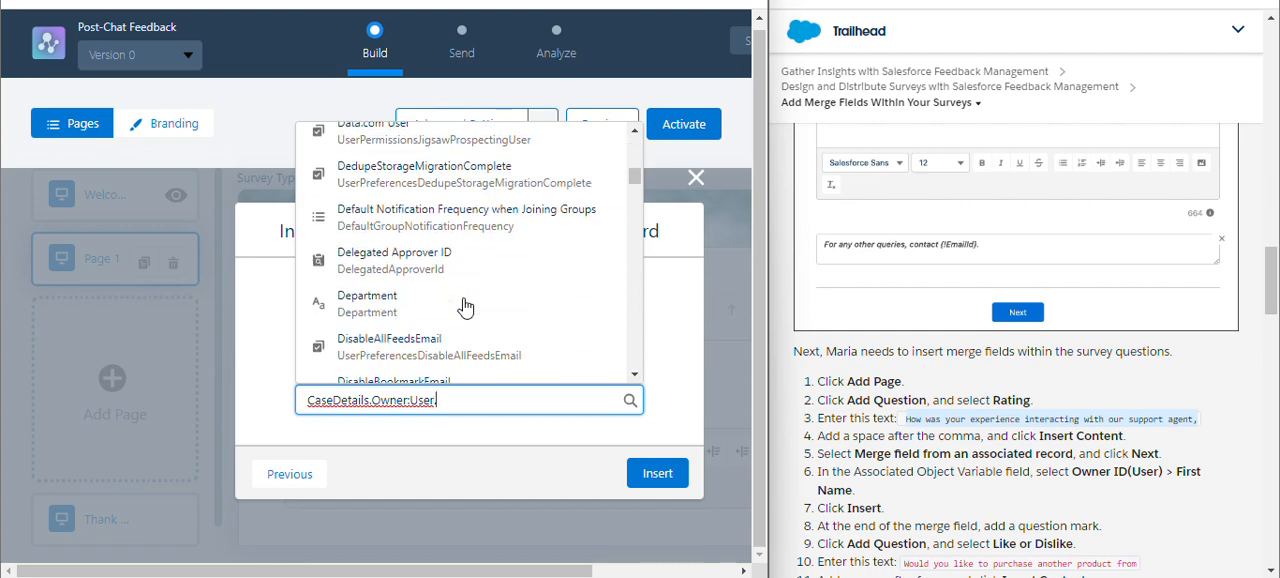
{"action": "scroll", "coordinate": [465, 306], "scroll_direction": "down", "scroll_amount": 10}
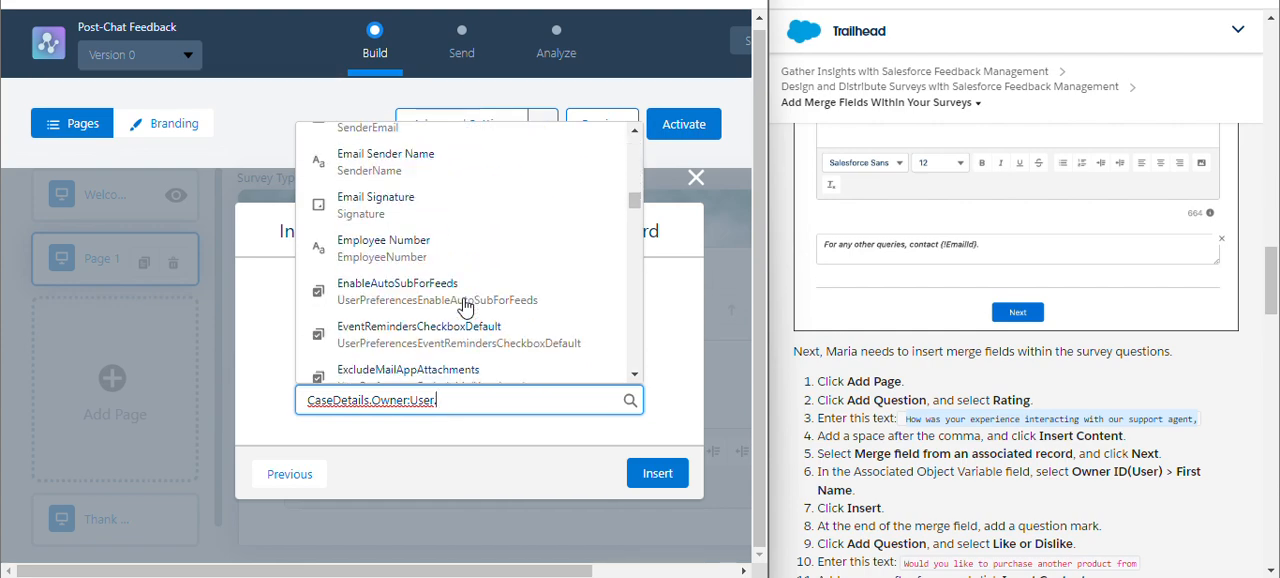
{"action": "scroll", "coordinate": [465, 306], "scroll_direction": "down", "scroll_amount": 3}
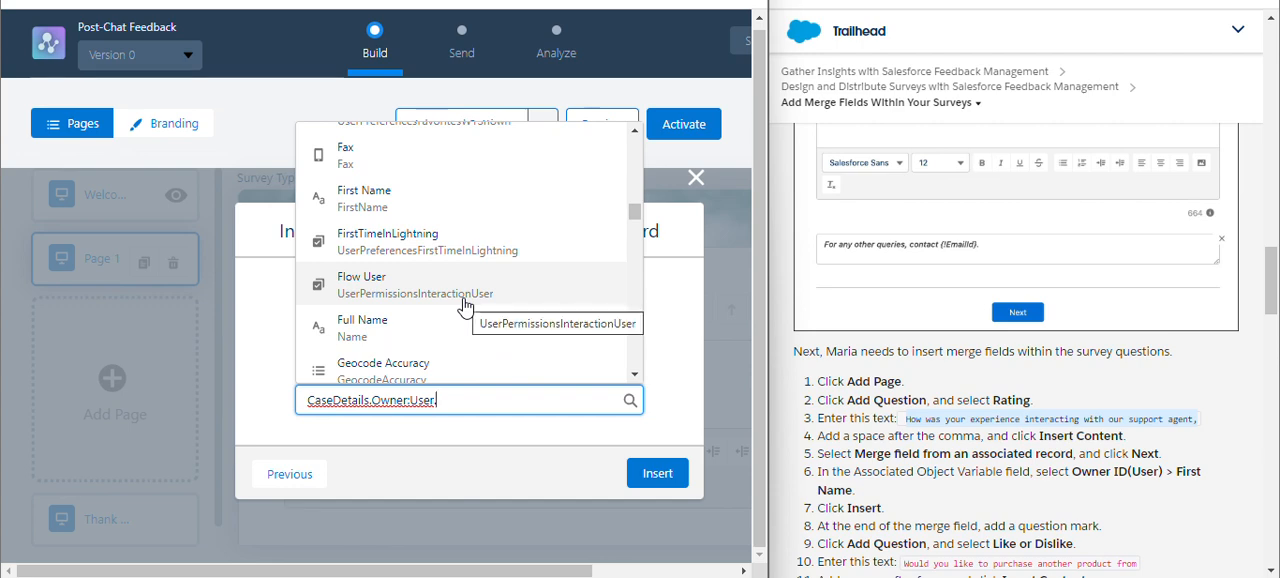
{"action": "left_click", "coordinate": [442, 212]}
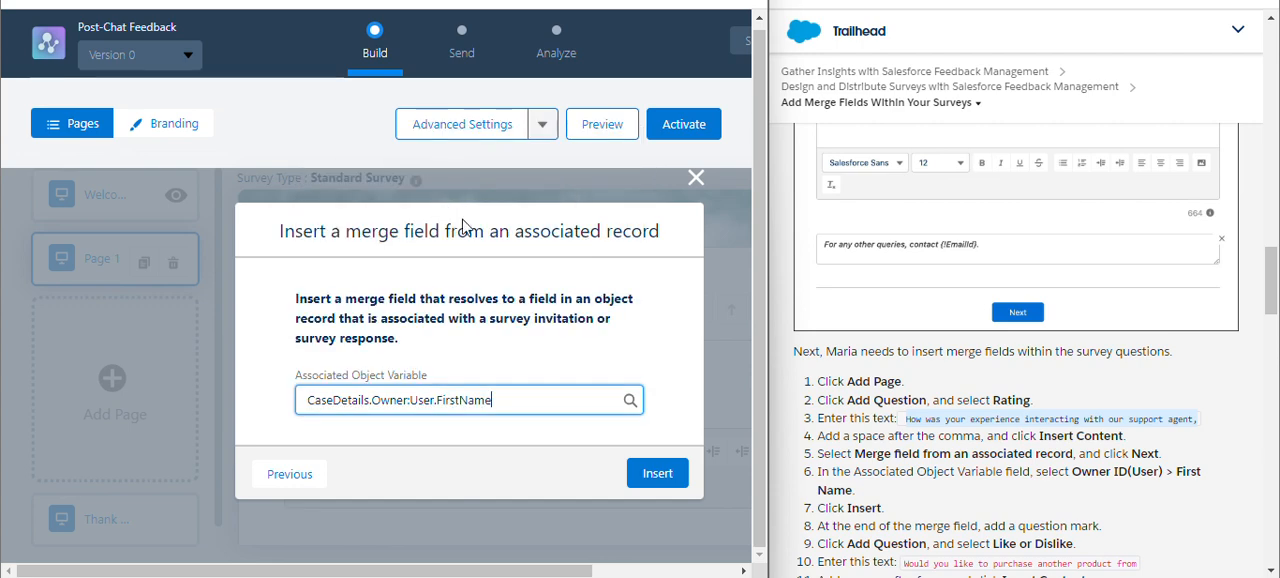
{"action": "left_click", "coordinate": [657, 473]}
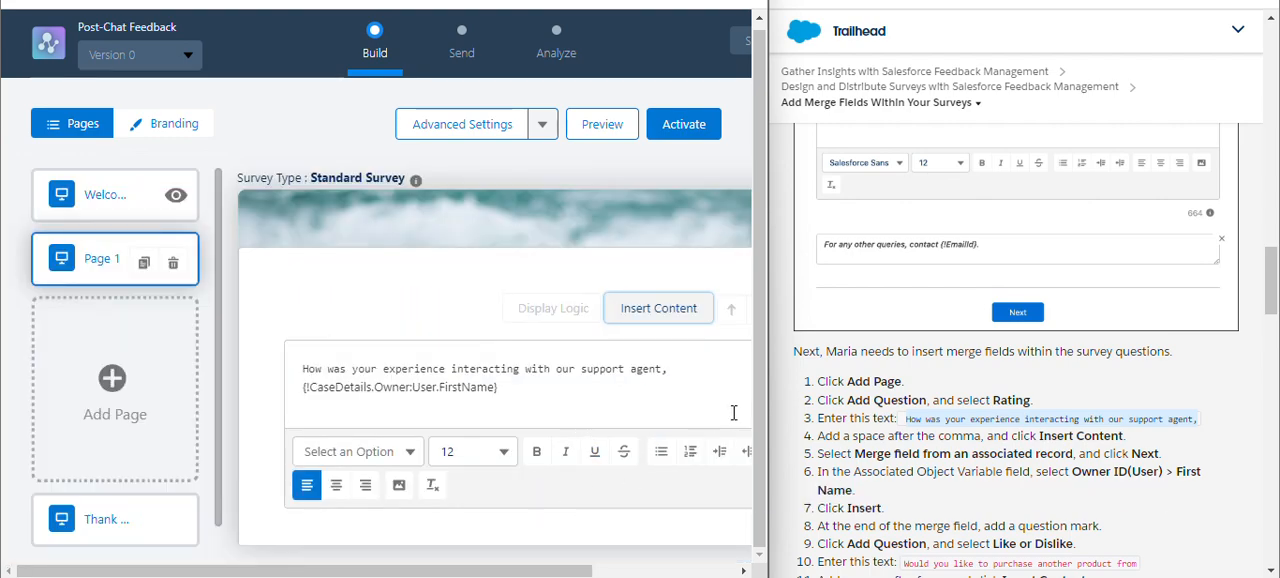
Enter a question mark in the description of the rating question.
{"action": "scroll", "coordinate": [938, 393], "scroll_direction": "down", "scroll_amount": 3}
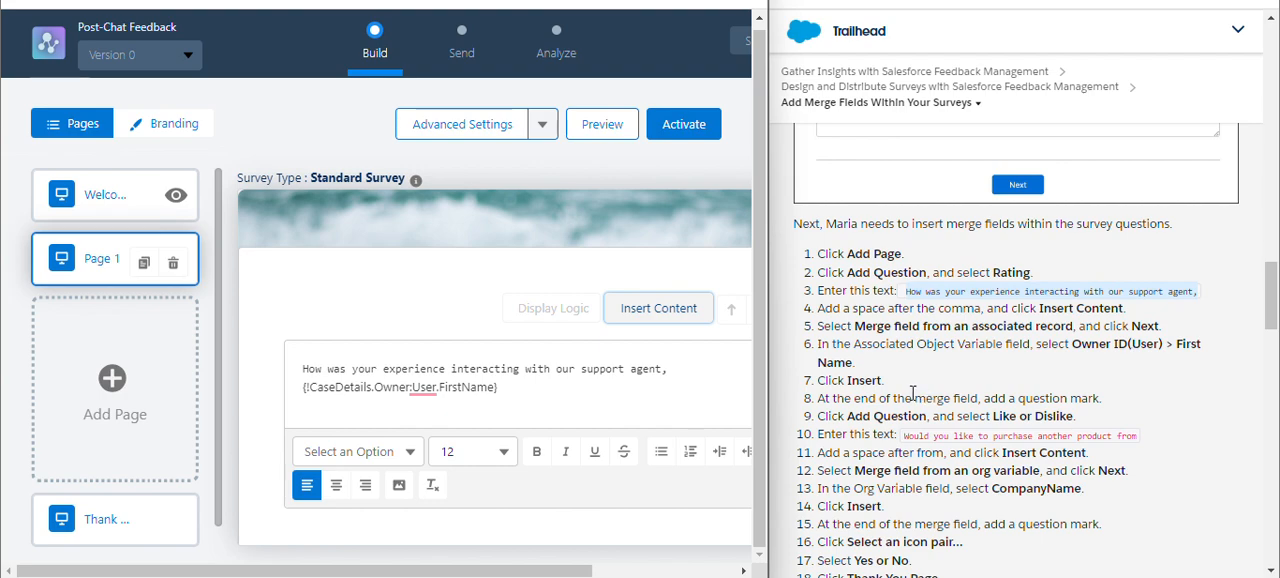
{"action": "scroll", "coordinate": [913, 393], "scroll_direction": "down", "scroll_amount": 1}
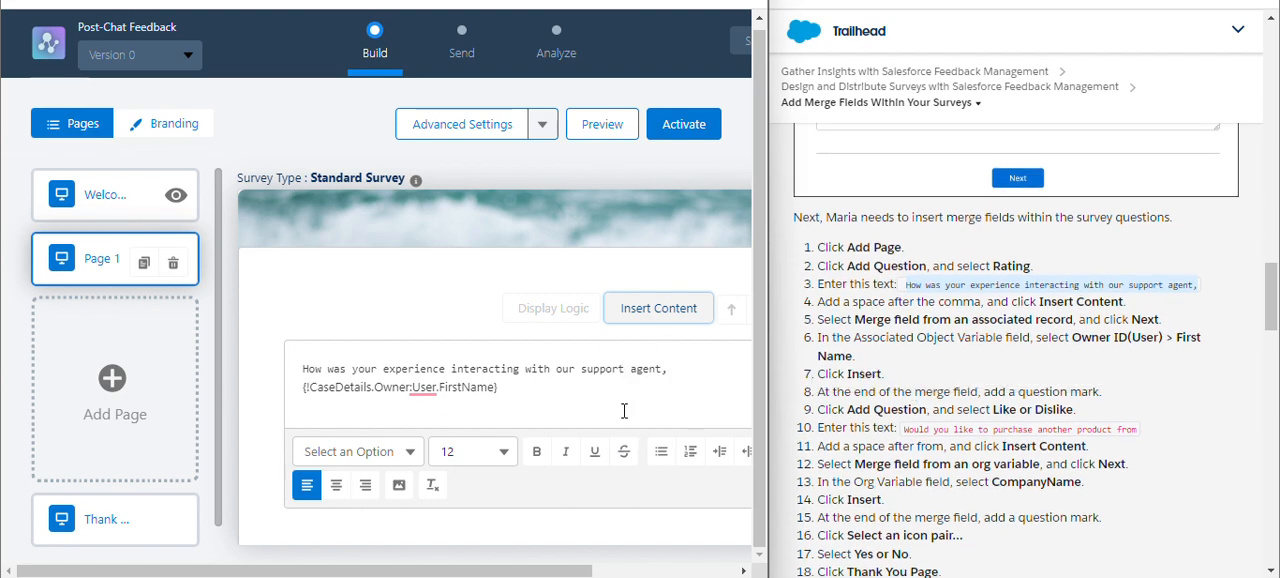
{"action": "scroll", "coordinate": [625, 414], "scroll_direction": "down", "scroll_amount": 5}
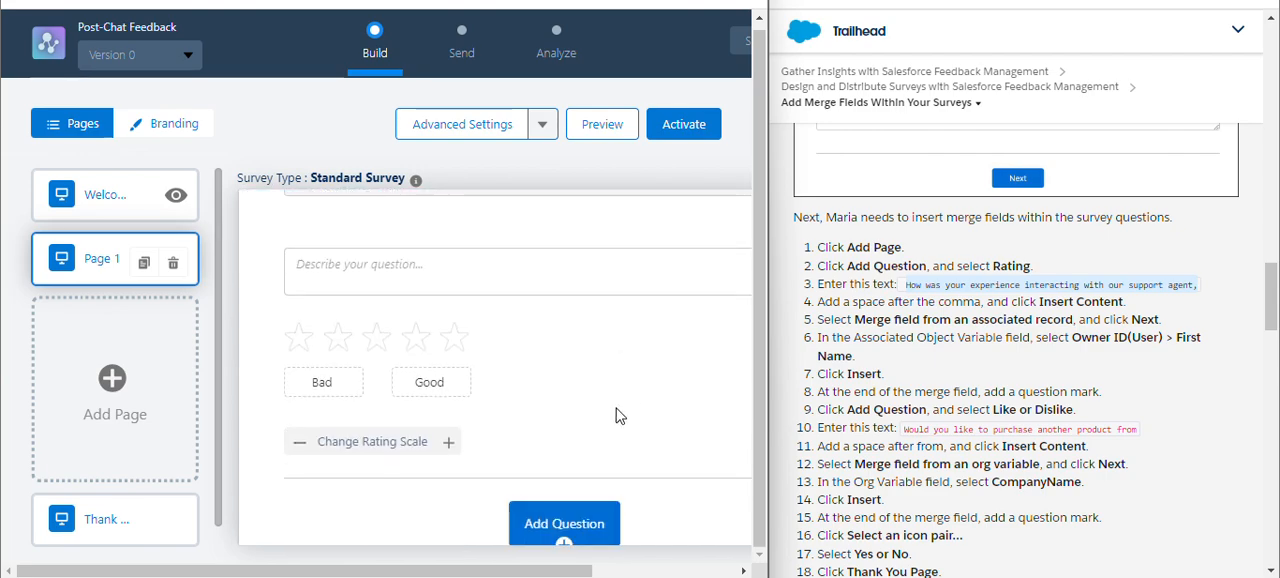
{"action": "scroll", "coordinate": [624, 421], "scroll_direction": "up", "scroll_amount": 5}
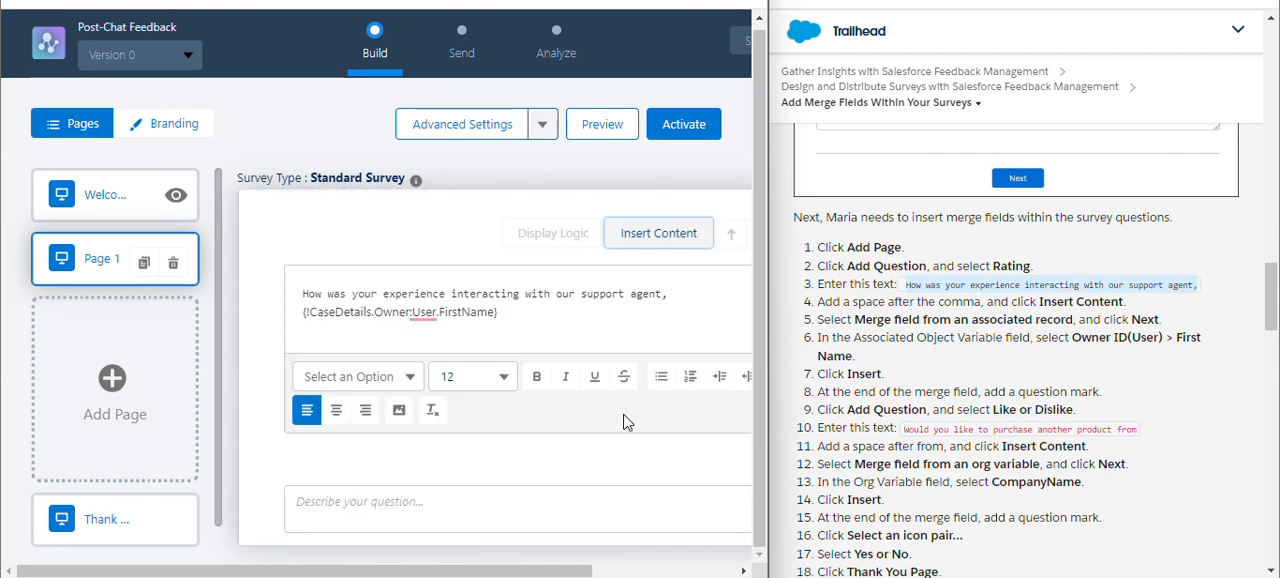
{"action": "scroll", "coordinate": [688, 254], "scroll_direction": "right", "scroll_amount": 3}
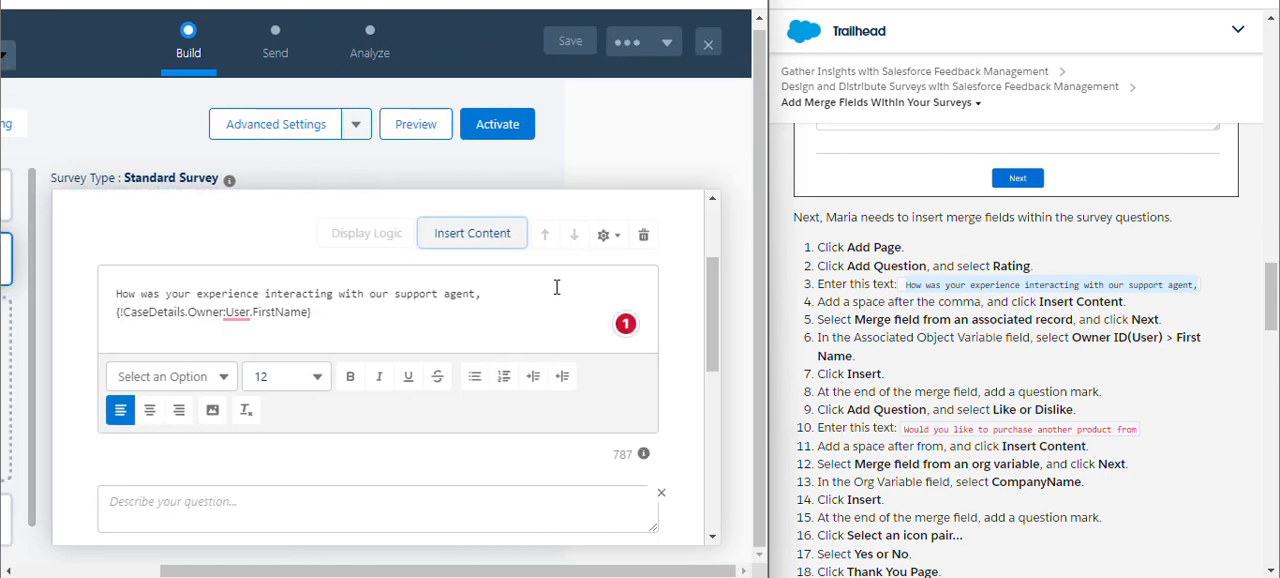
{"action": "scroll", "coordinate": [580, 280], "scroll_direction": "up", "scroll_amount": 3}
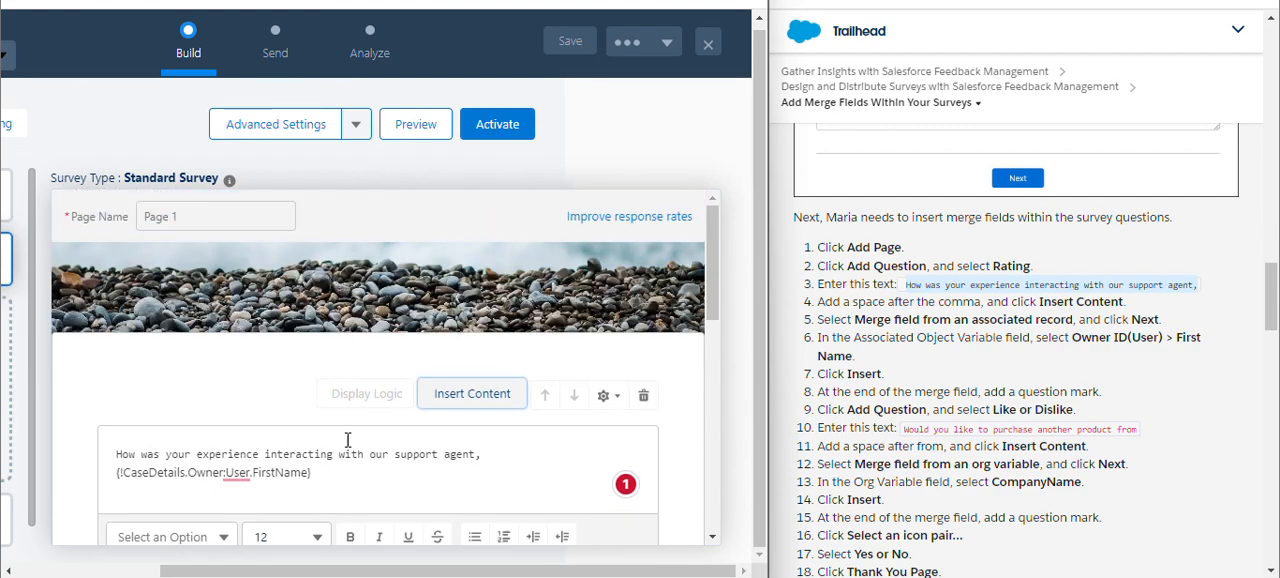
{"action": "left_click", "coordinate": [390, 446]}
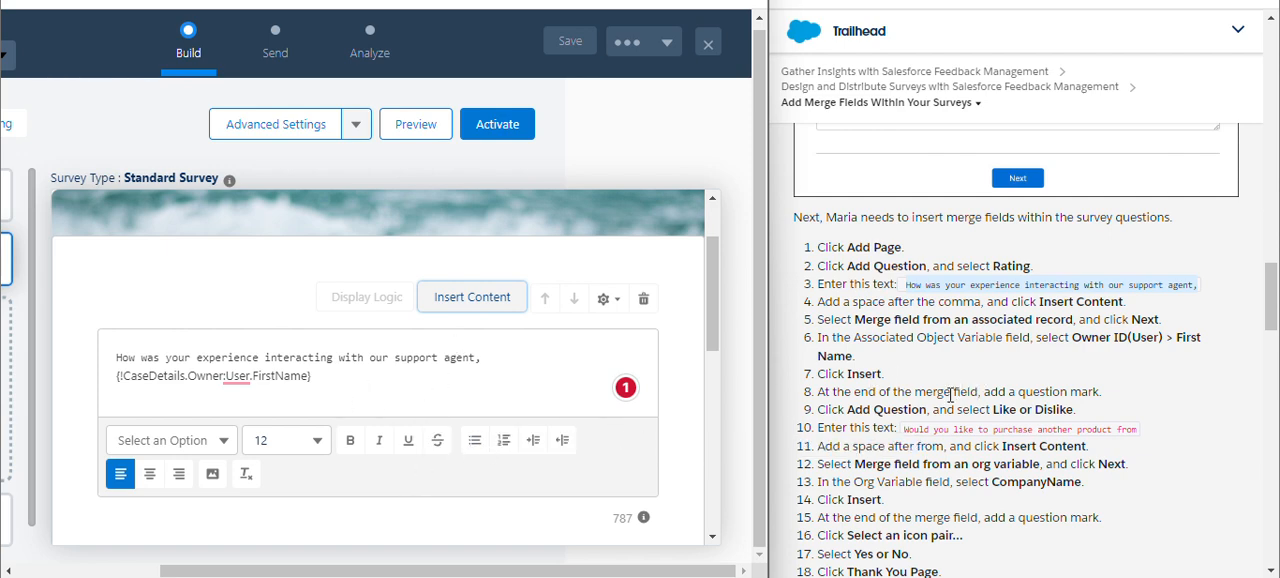
{"action": "scroll", "coordinate": [456, 383], "scroll_direction": "down", "scroll_amount": 5}
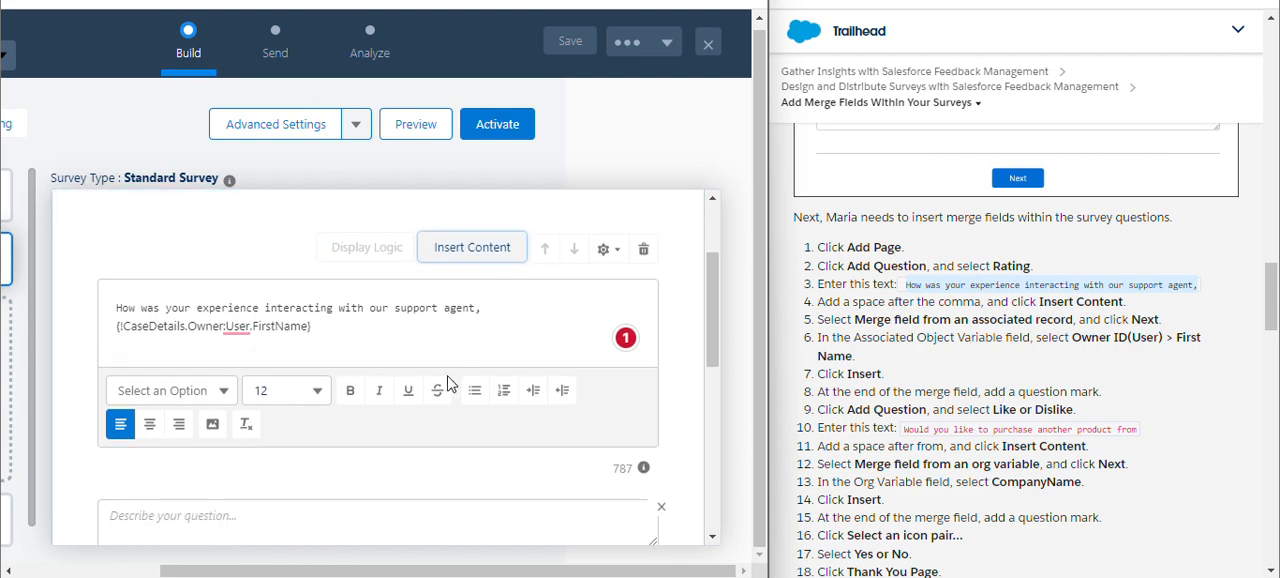
{"action": "scroll", "coordinate": [456, 390], "scroll_direction": "down", "scroll_amount": 4}
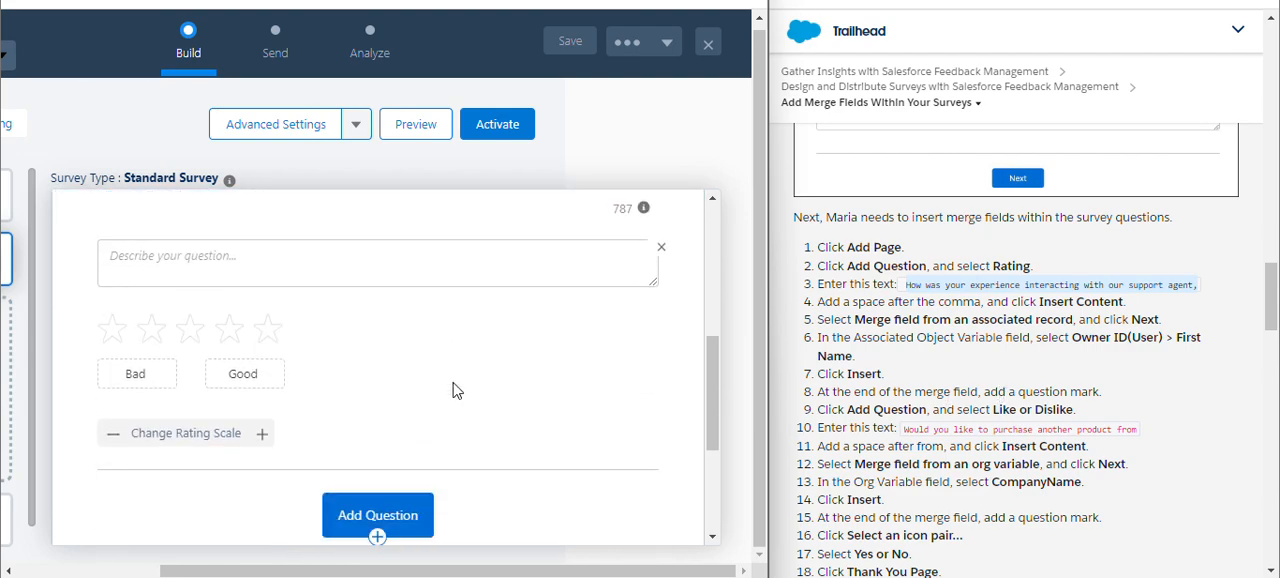
{"action": "scroll", "coordinate": [433, 400], "scroll_direction": "up", "scroll_amount": 1}
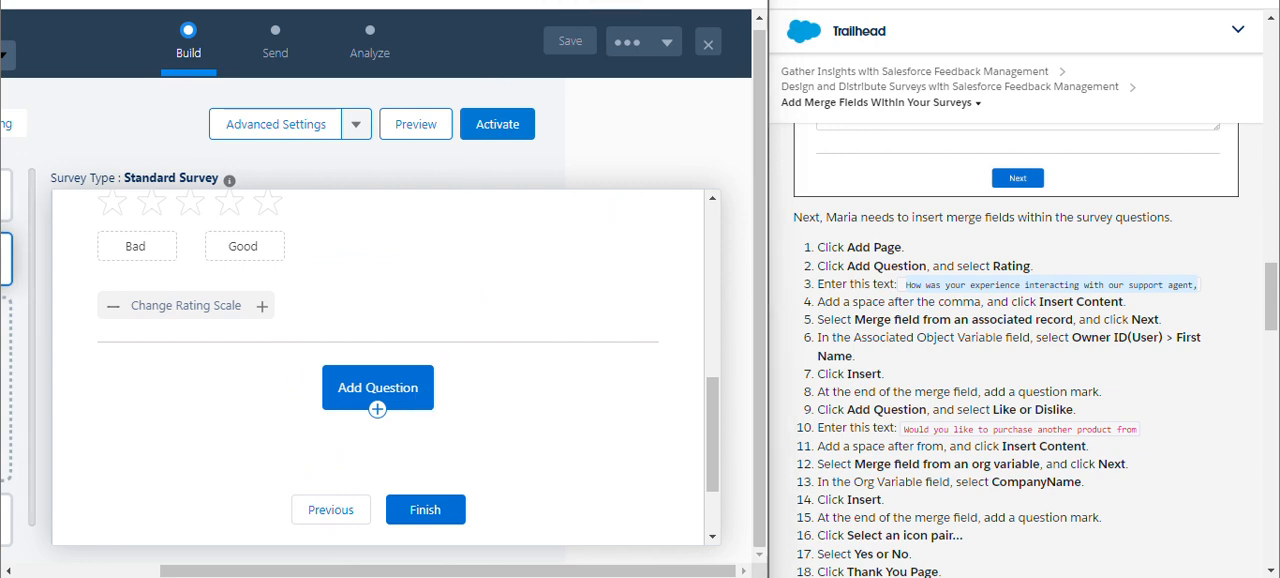
{"action": "scroll", "coordinate": [362, 370], "scroll_direction": "up", "scroll_amount": 1}
{"action": "scroll", "coordinate": [450, 398], "scroll_direction": "up", "scroll_amount": 2}
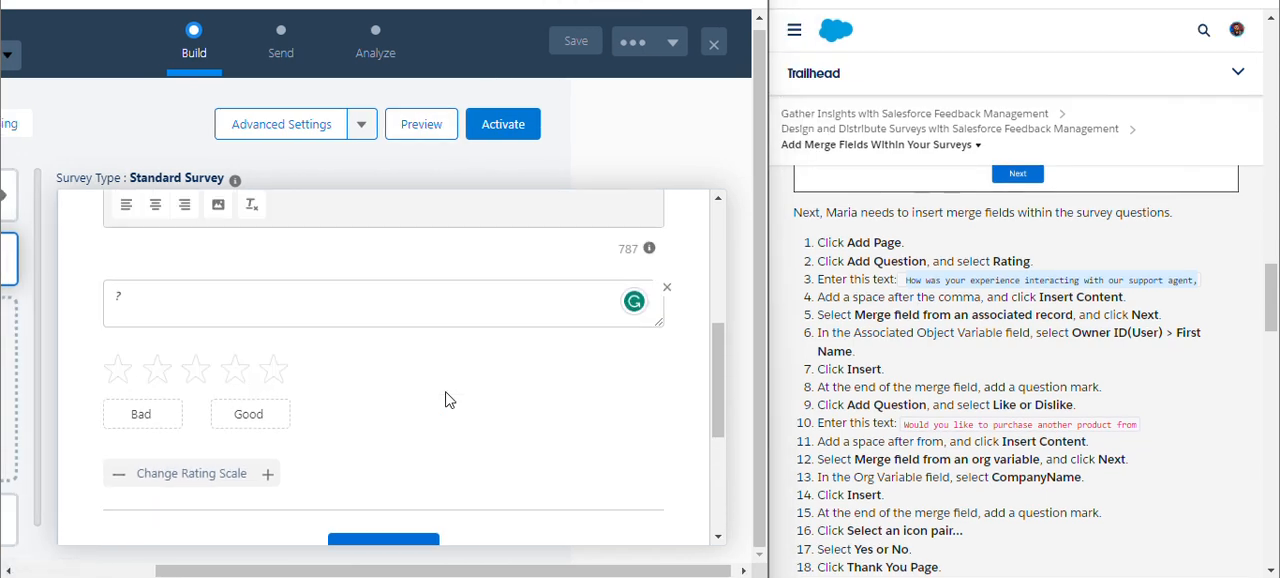
Delete the question mark from the description of the rating question on Page 1.
{"action": "scroll", "coordinate": [448, 400], "scroll_direction": "down", "scroll_amount": 1}
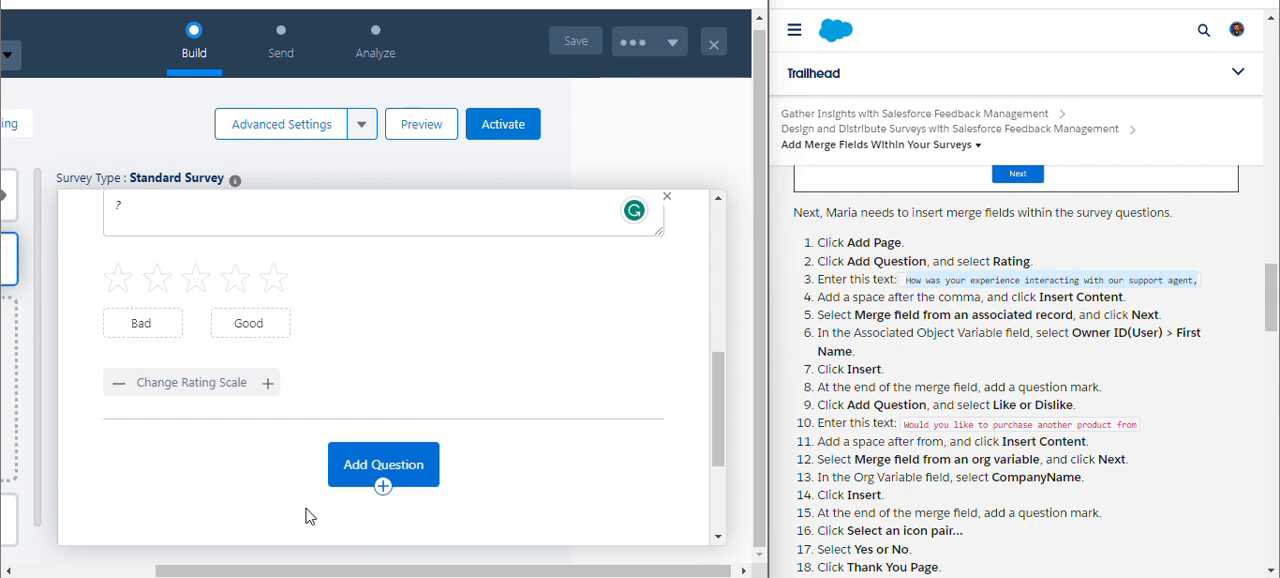
{"action": "left_click", "coordinate": [383, 466]}
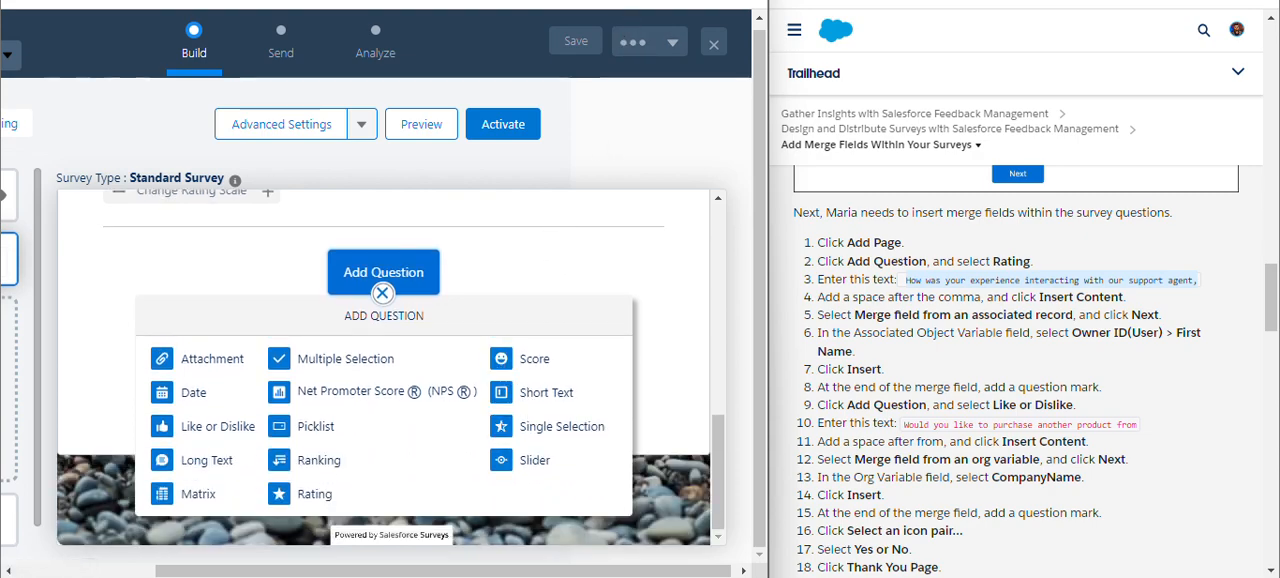
{"action": "scroll", "coordinate": [453, 263], "scroll_direction": "up", "scroll_amount": 2}
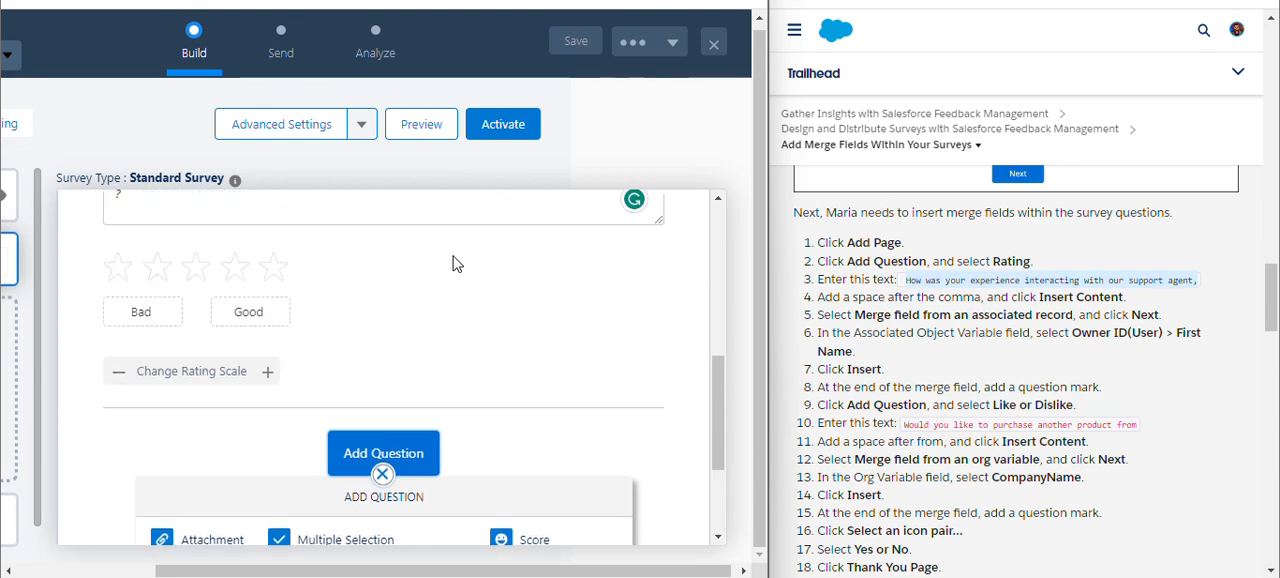
{"action": "scroll", "coordinate": [322, 311], "scroll_direction": "up", "scroll_amount": 1}
{"action": "left_click", "coordinate": [229, 310]}
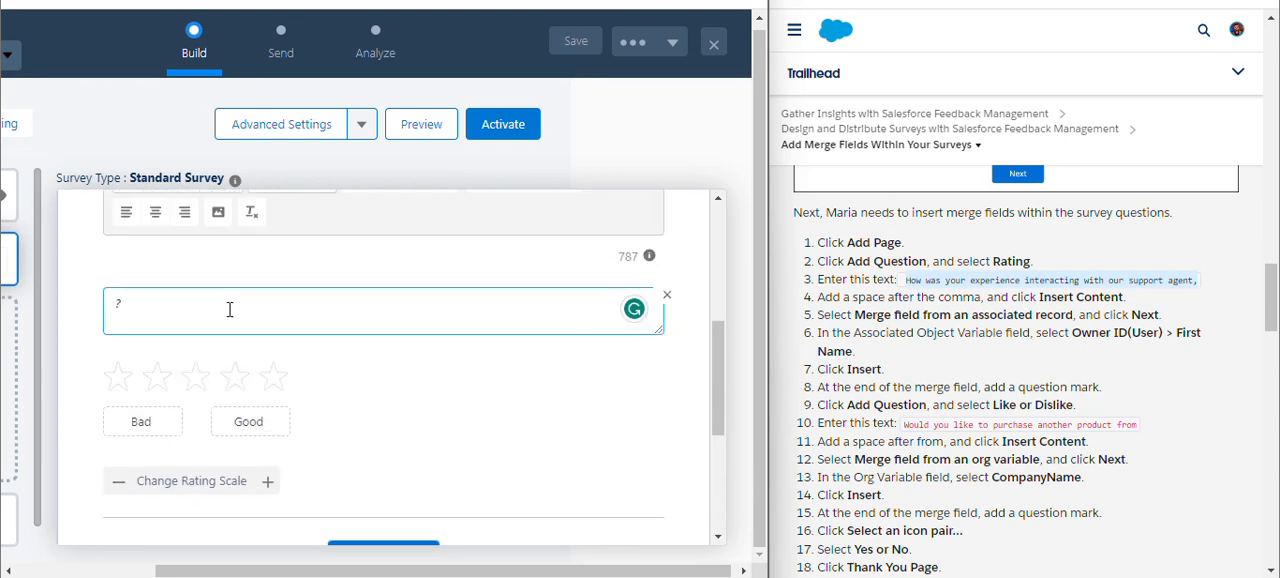
{"action": "key", "text": "BackSpace"}
Add a Like or Dislike question to Page 1 with the text "Would you like to purchase another product from".
{"action": "scroll", "coordinate": [322, 427], "scroll_direction": "down", "scroll_amount": 3}
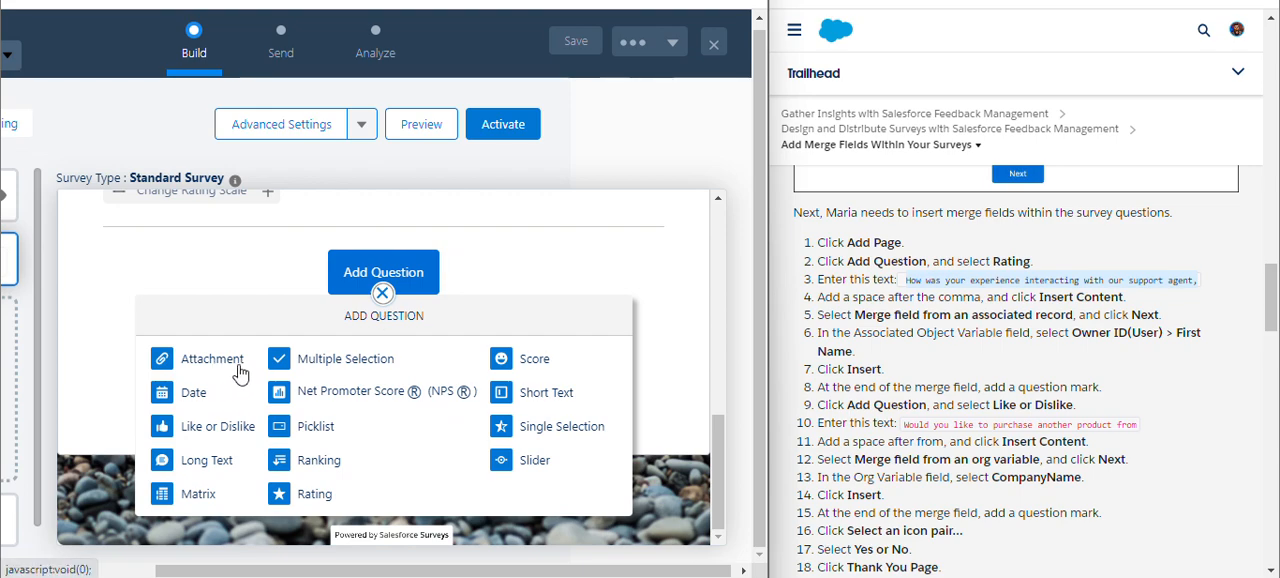
{"action": "left_click", "coordinate": [227, 427]}
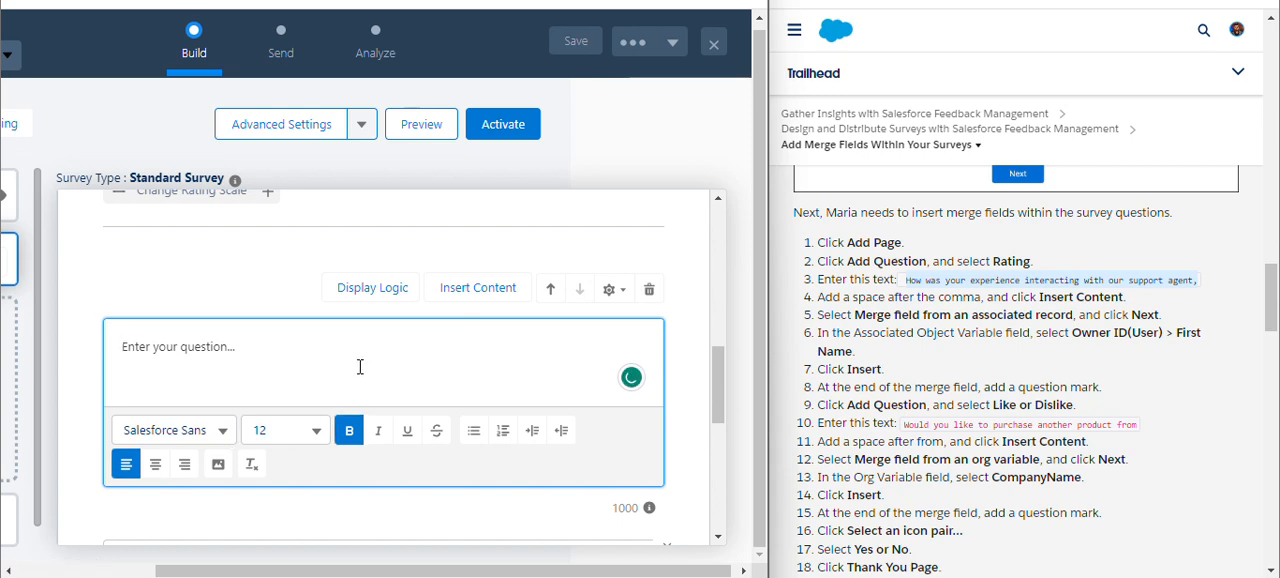
{"action": "left_click", "coordinate": [540, 355]}
{"action": "left_click_drag", "start_coordinate": [905, 424], "coordinate": [1113, 426]}
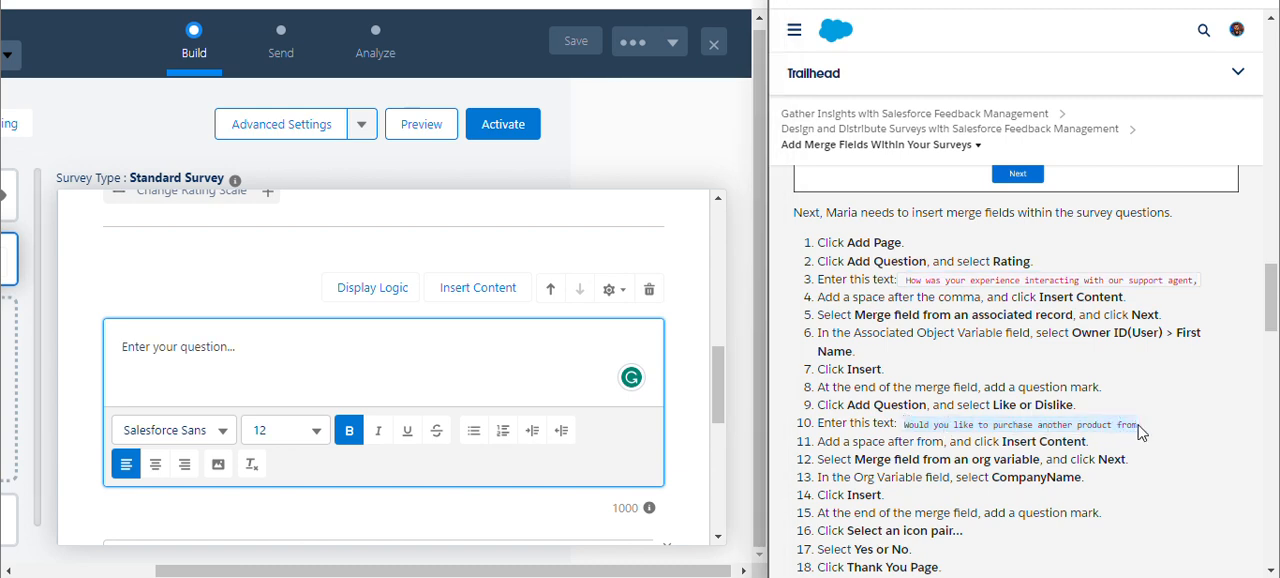
{"action": "left_click", "coordinate": [349, 339]}
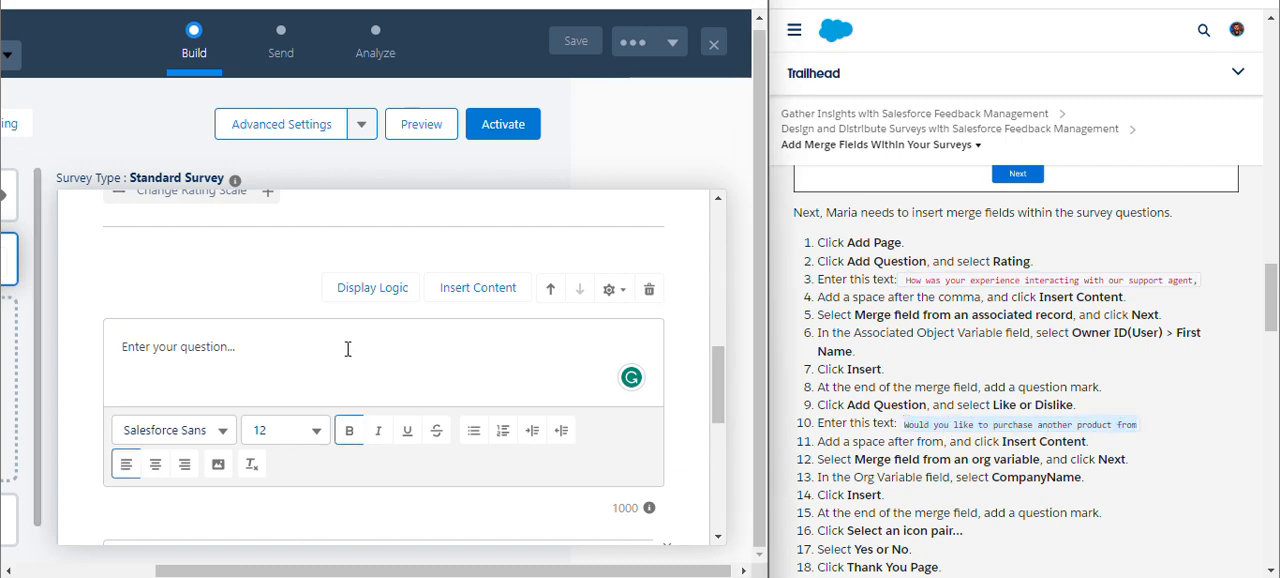
{"action": "type", "text": "Would you like to purchase another product from"}
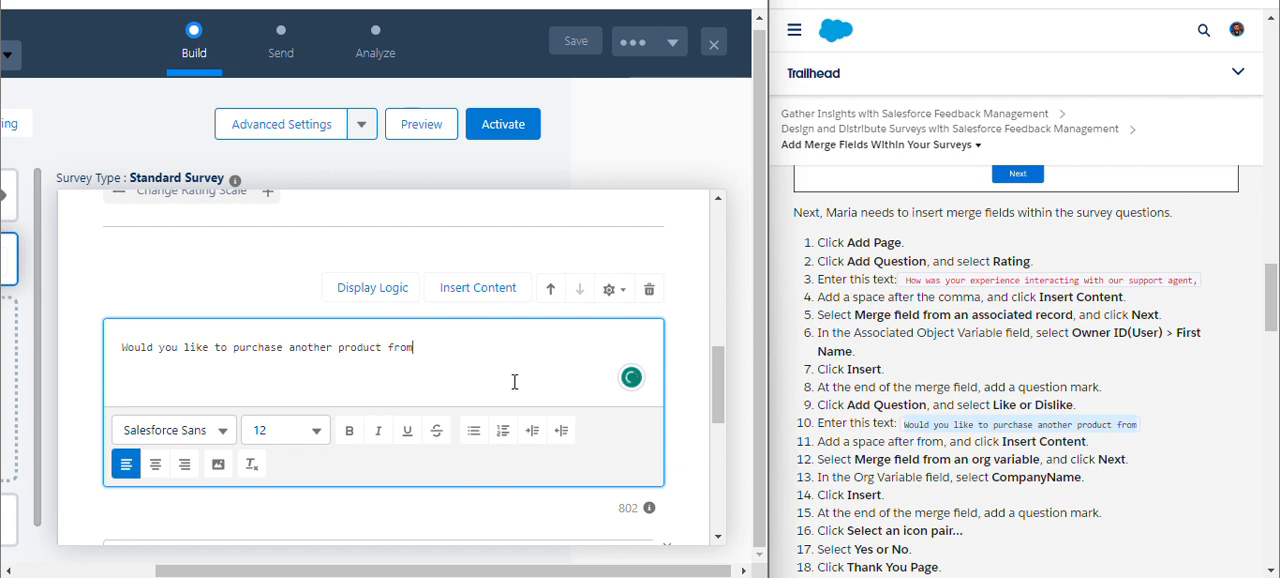
Insert the org variable merge field CompanyName at the end of the Like or Dislike question's text, preceded by a space.
{"action": "left_click", "coordinate": [500, 290]}
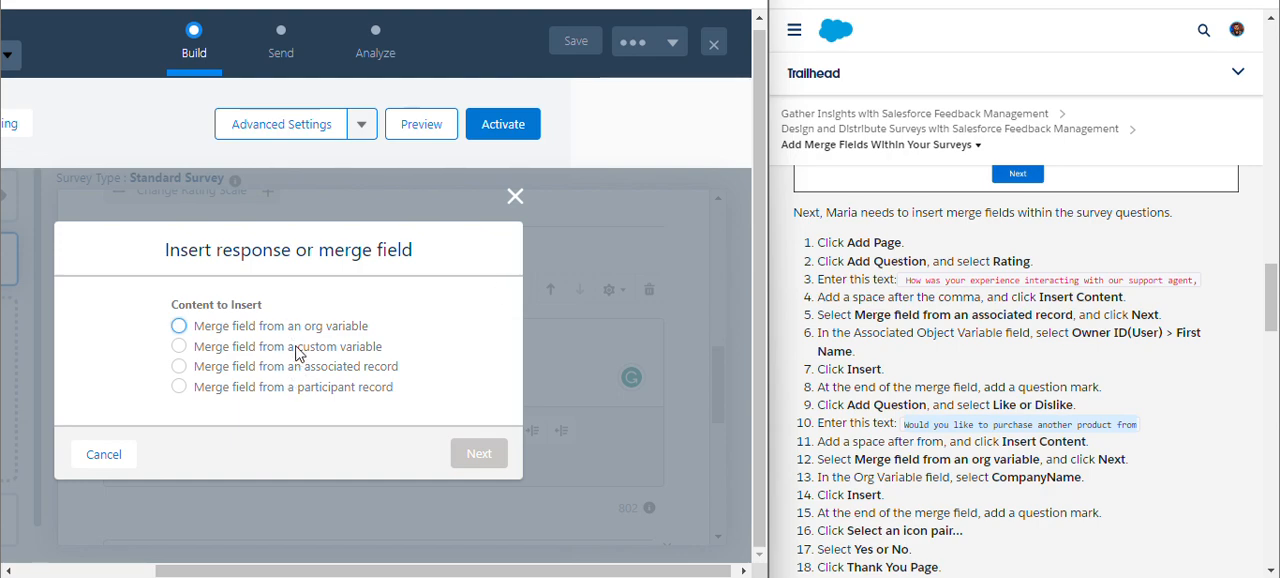
{"action": "left_click", "coordinate": [290, 331]}
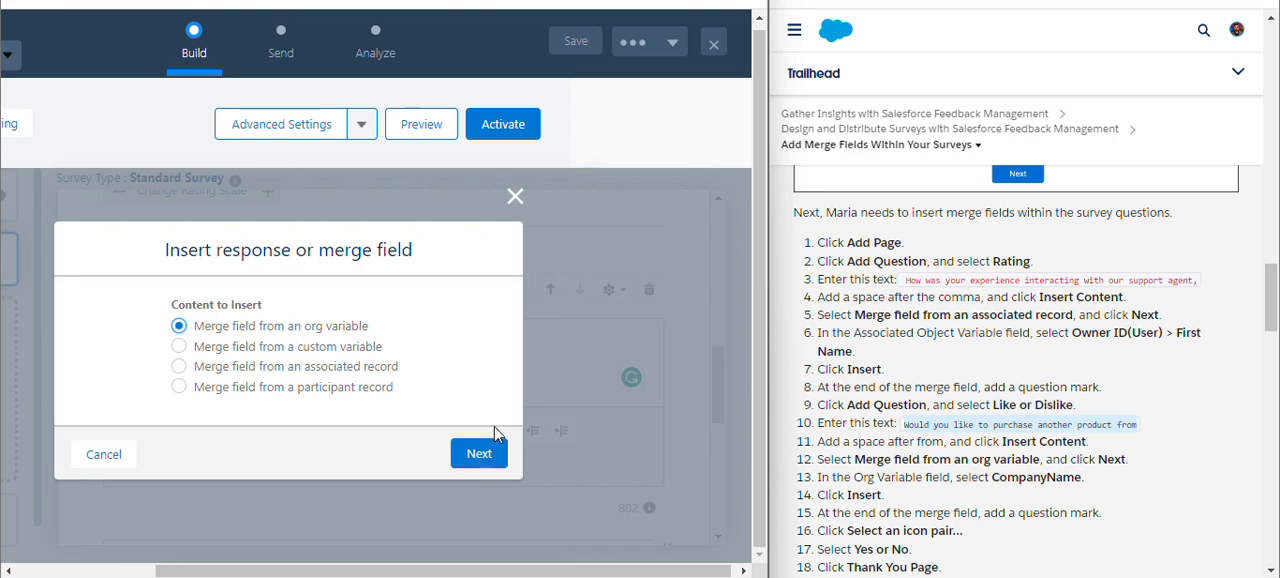
{"action": "left_click", "coordinate": [485, 456]}
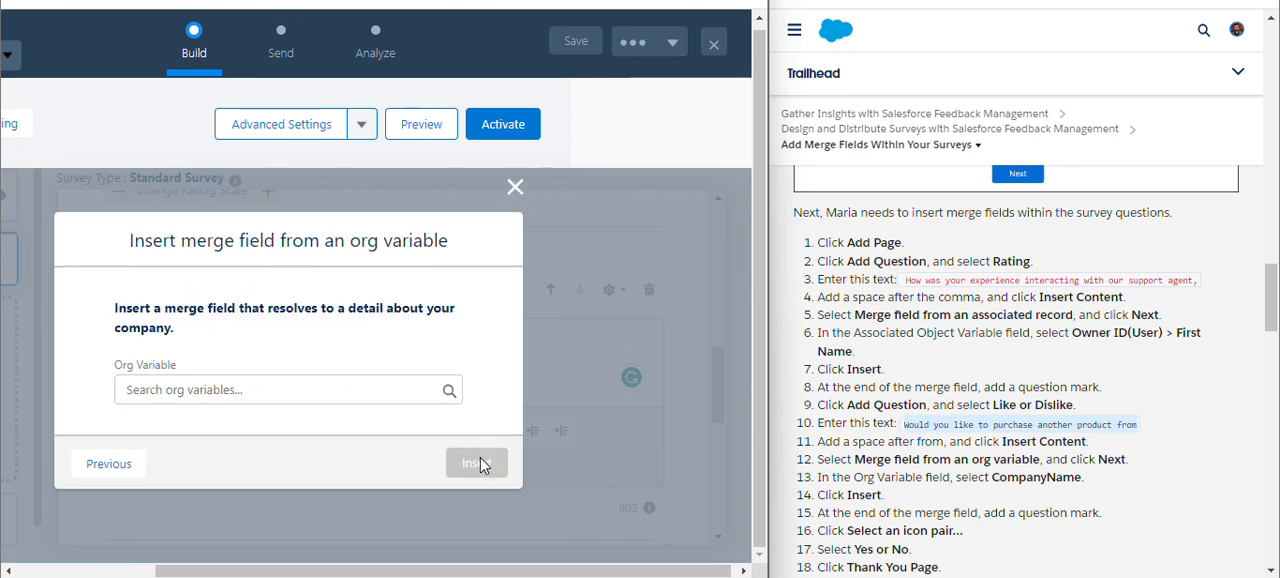
{"action": "left_click", "coordinate": [363, 389]}
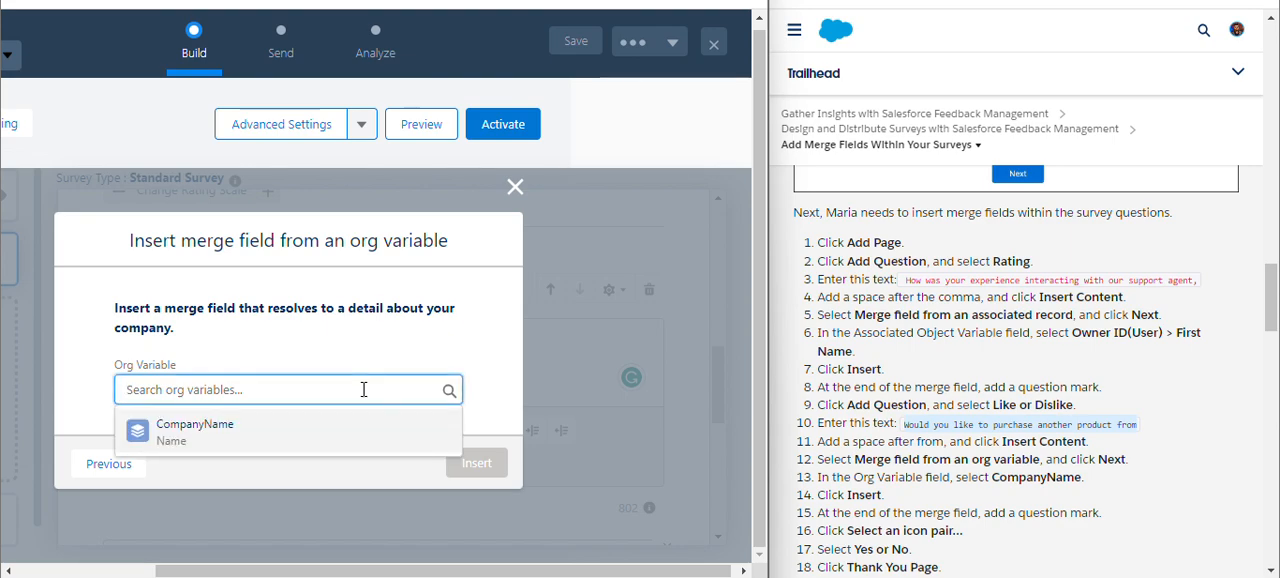
{"action": "left_click", "coordinate": [327, 436]}
{"action": "left_click", "coordinate": [477, 465]}
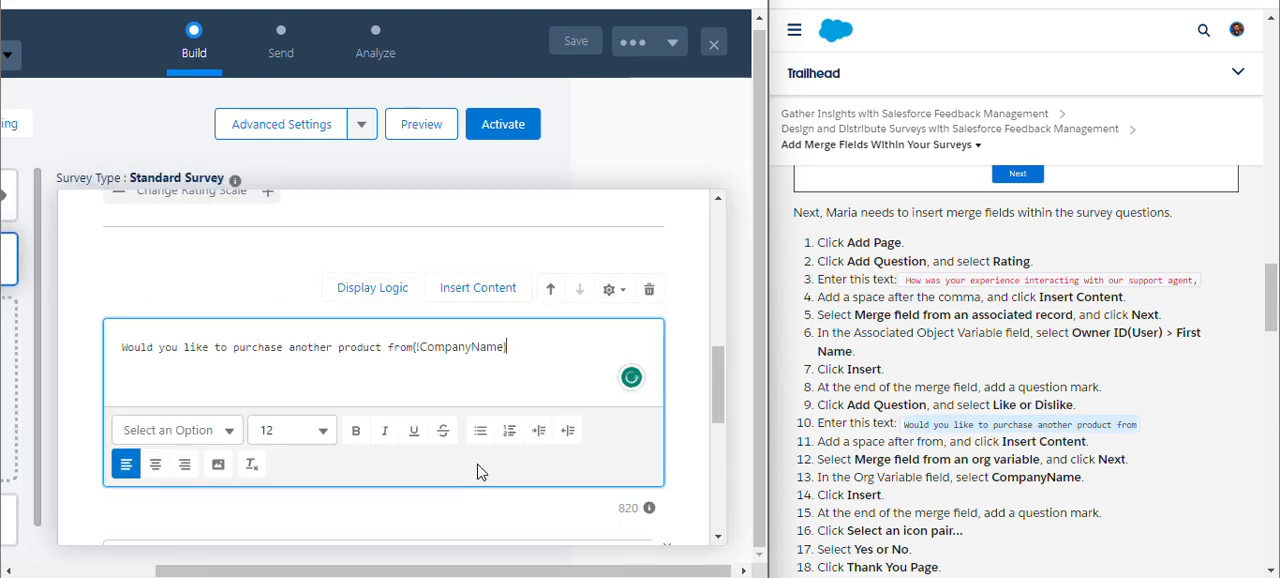
{"action": "left_click", "coordinate": [415, 349]}
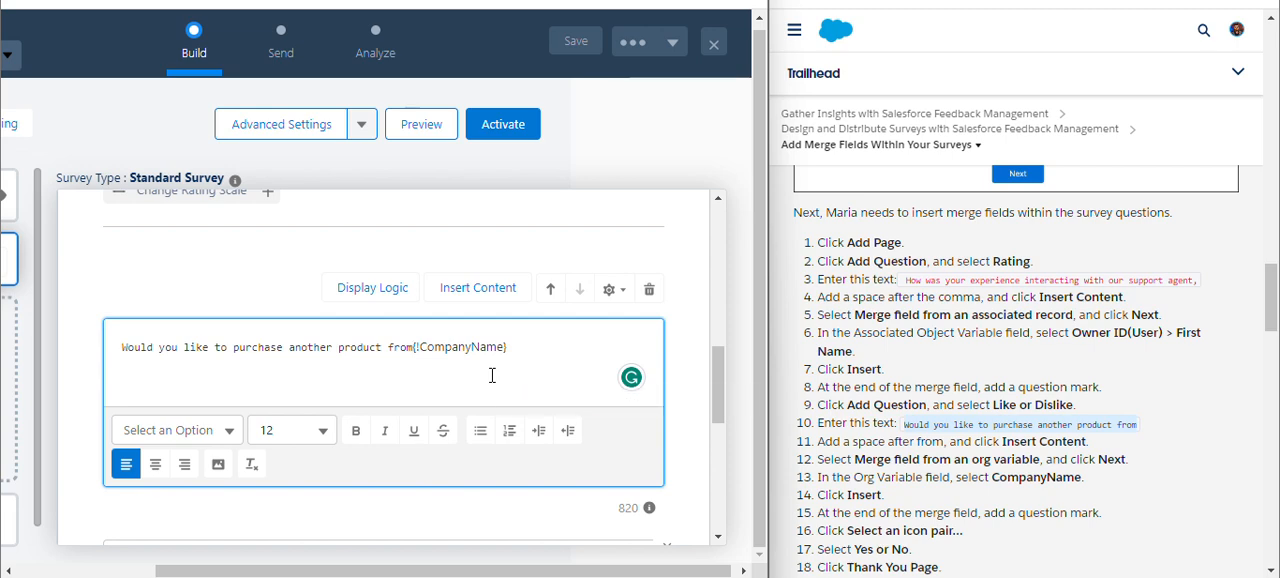
{"action": "left_click", "coordinate": [516, 395]}
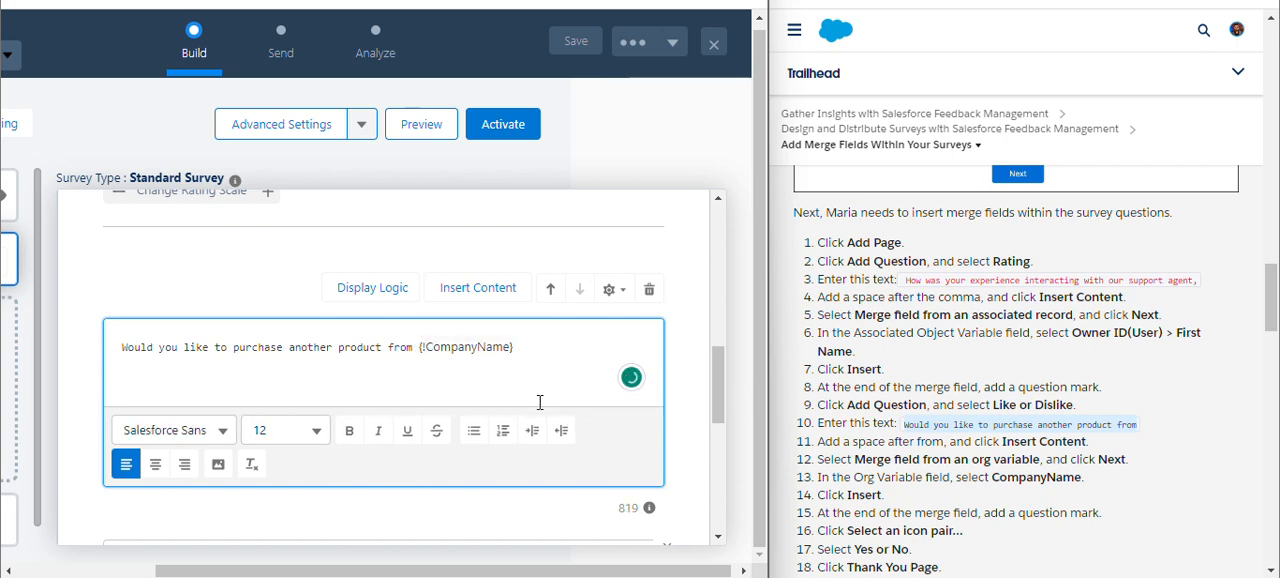
{"action": "scroll", "coordinate": [543, 385], "scroll_direction": "down", "scroll_amount": 2}
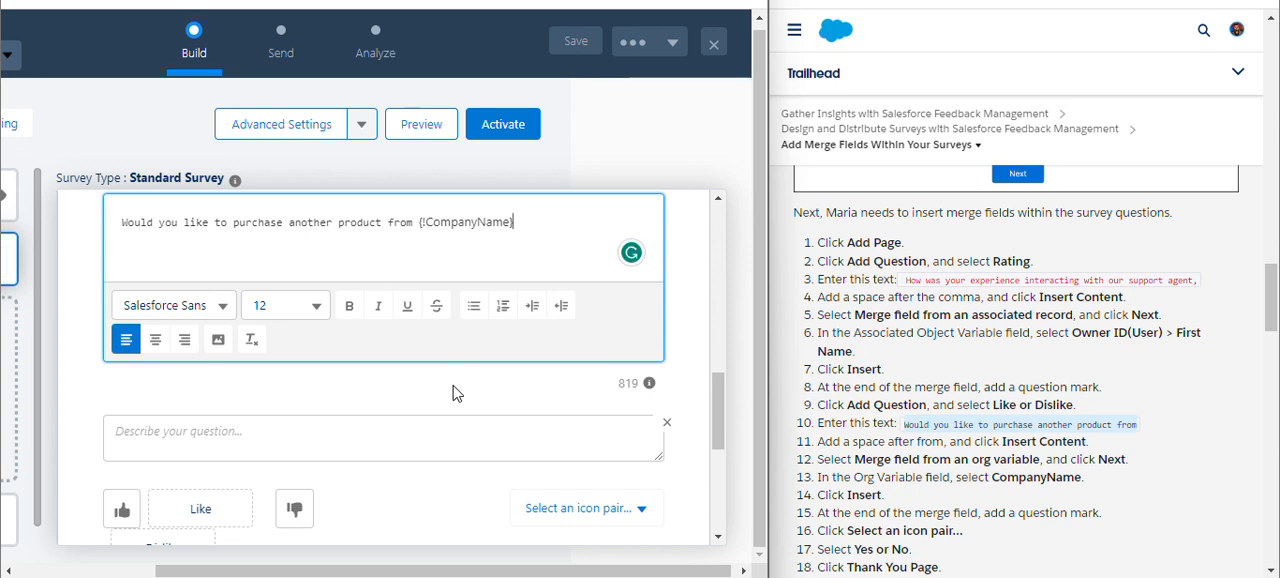
{"action": "scroll", "coordinate": [462, 405], "scroll_direction": "down", "scroll_amount": 2}
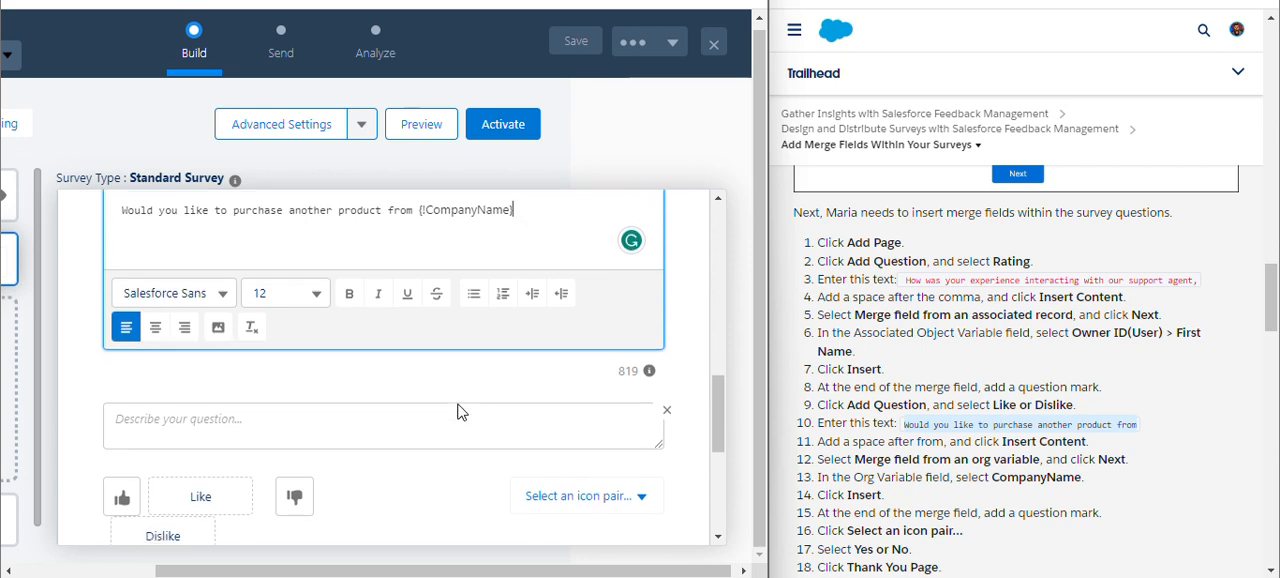
{"action": "scroll", "coordinate": [459, 404], "scroll_direction": "down", "scroll_amount": 1}
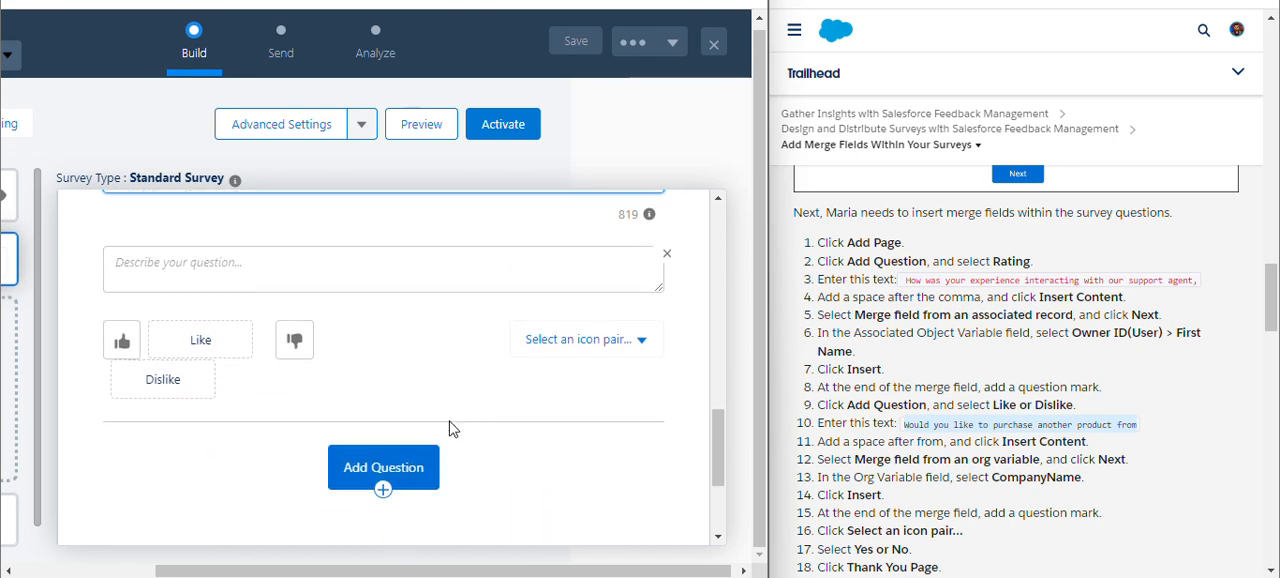
{"action": "scroll", "coordinate": [947, 480], "scroll_direction": "down", "scroll_amount": 3}
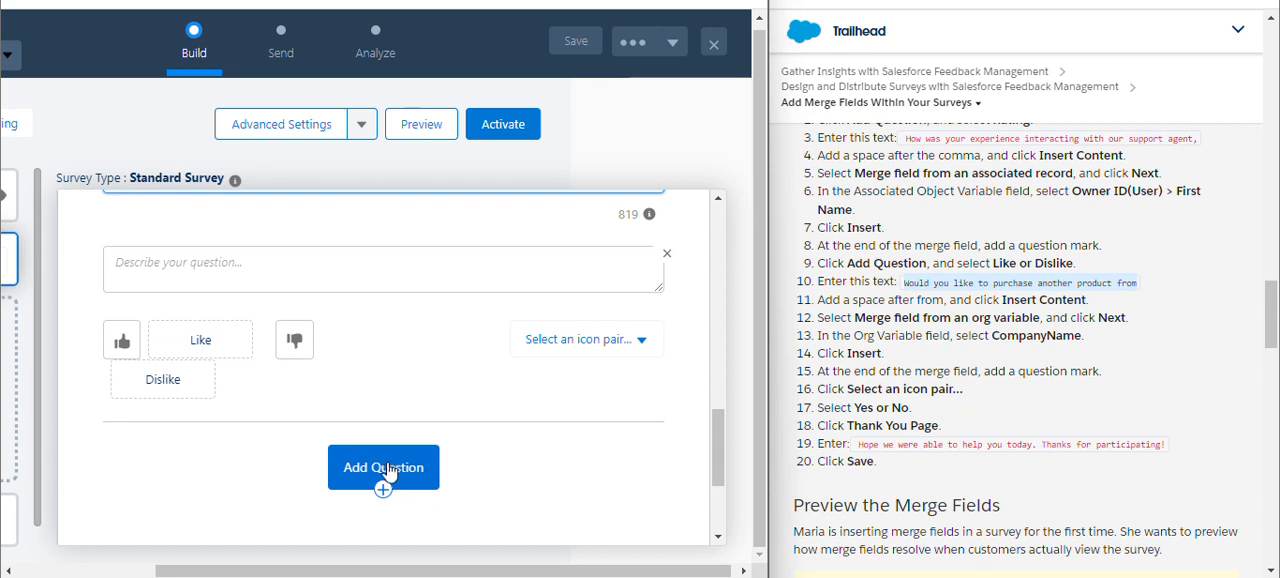
{"action": "left_click", "coordinate": [390, 470]}
{"action": "scroll", "coordinate": [377, 424], "scroll_direction": "down", "scroll_amount": 2}
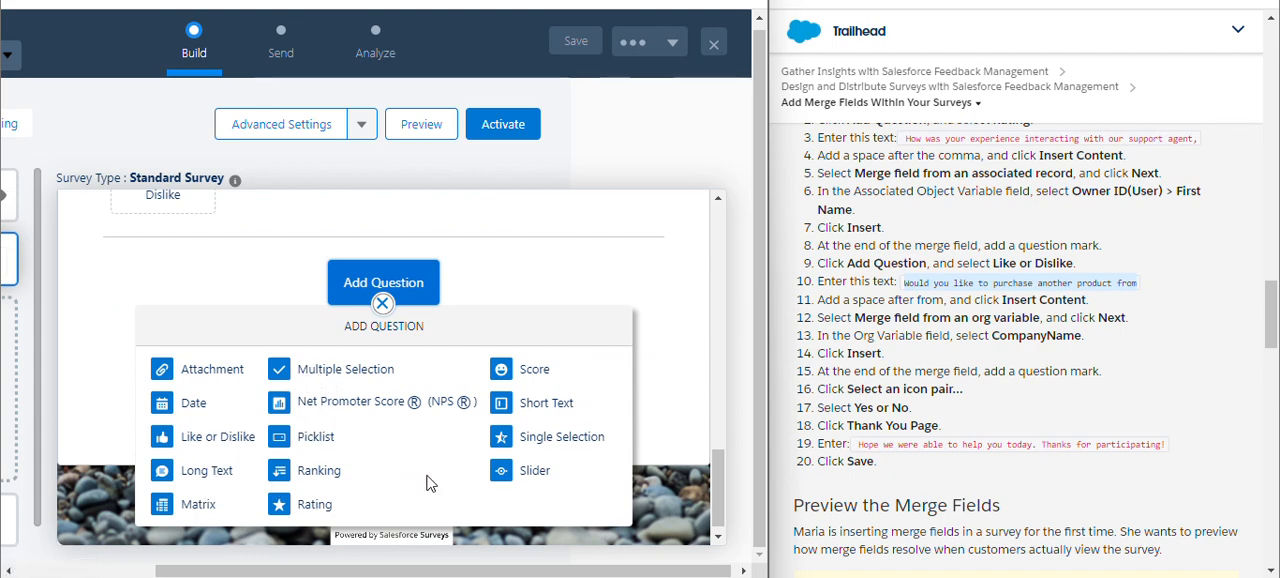
{"action": "scroll", "coordinate": [431, 474], "scroll_direction": "right", "scroll_amount": 1}
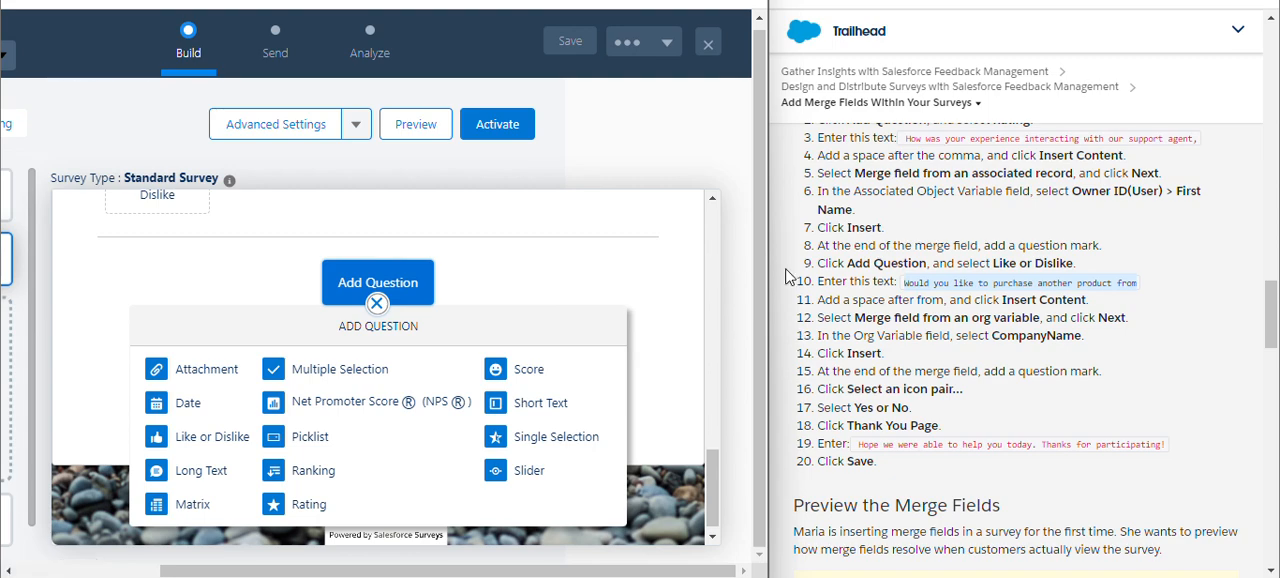
{"action": "left_click", "coordinate": [248, 432]}
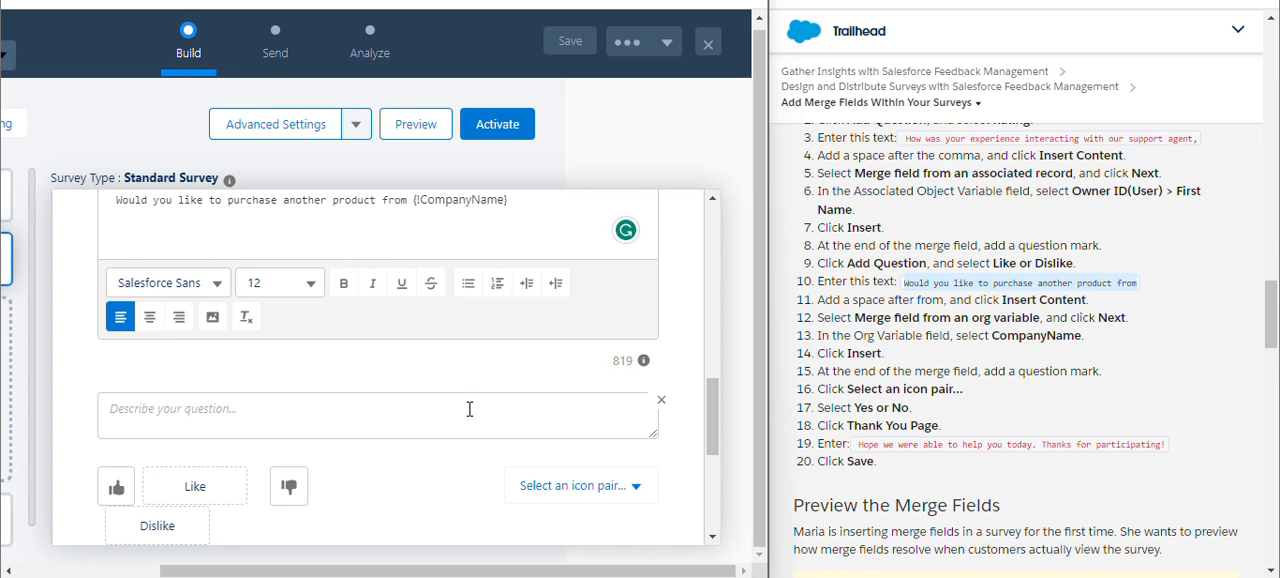
Set the icon pair of the Like or Dislike question to Yes or No.
{"action": "scroll", "coordinate": [469, 409], "scroll_direction": "down", "scroll_amount": 2}
{"action": "left_click", "coordinate": [597, 400]}
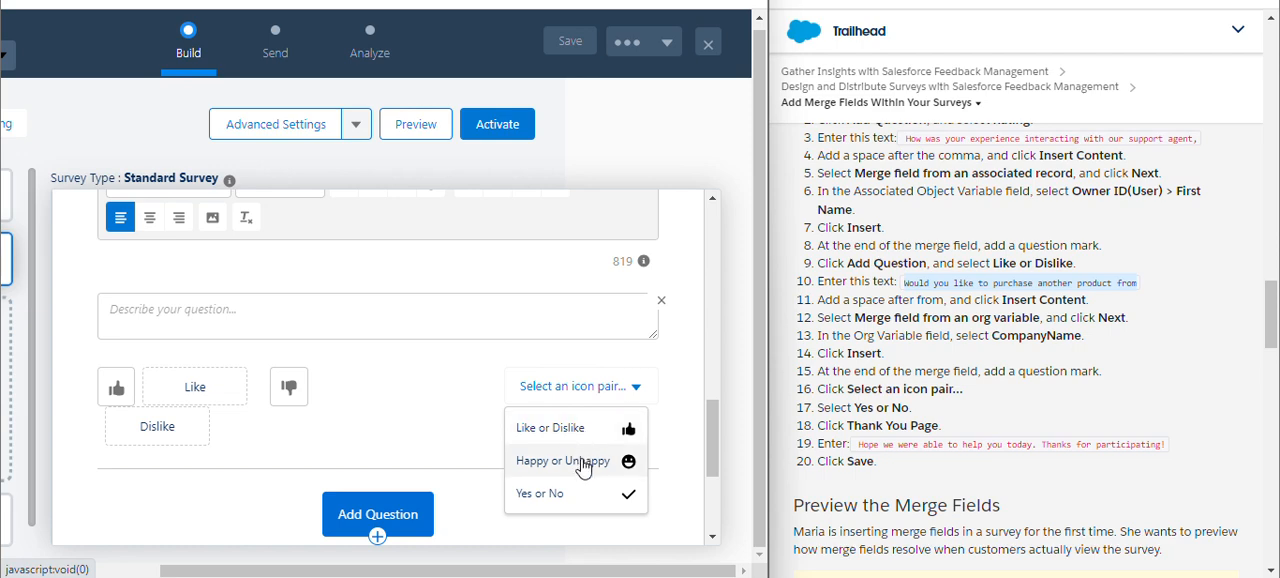
{"action": "left_click", "coordinate": [572, 497]}
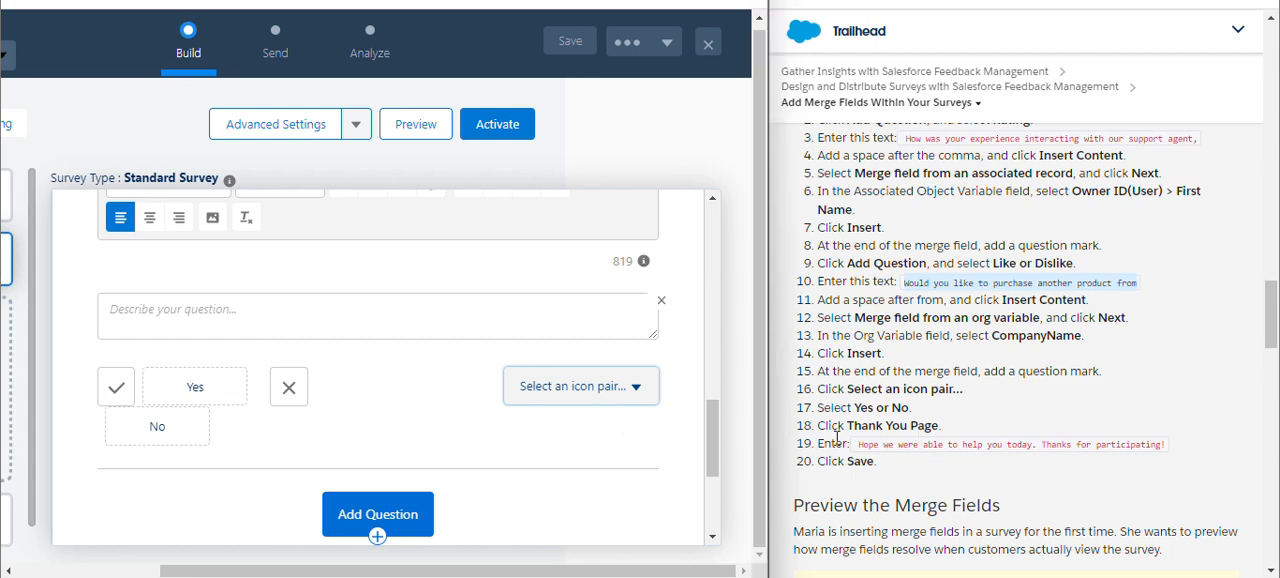
Check the Like or Dislike question's text, description and answer icons on Page 1 against the Trailhead instructions.
{"action": "scroll", "coordinate": [446, 388], "scroll_direction": "down", "scroll_amount": 3}
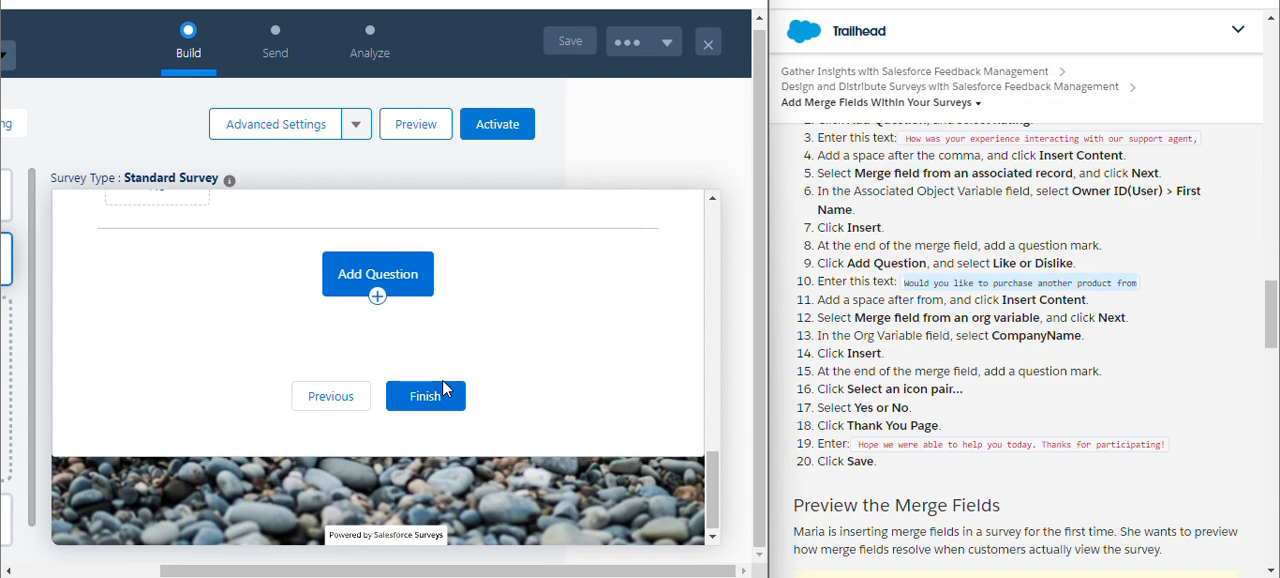
{"action": "scroll", "coordinate": [446, 388], "scroll_direction": "up", "scroll_amount": 2}
{"action": "scroll", "coordinate": [446, 388], "scroll_direction": "up", "scroll_amount": 1}
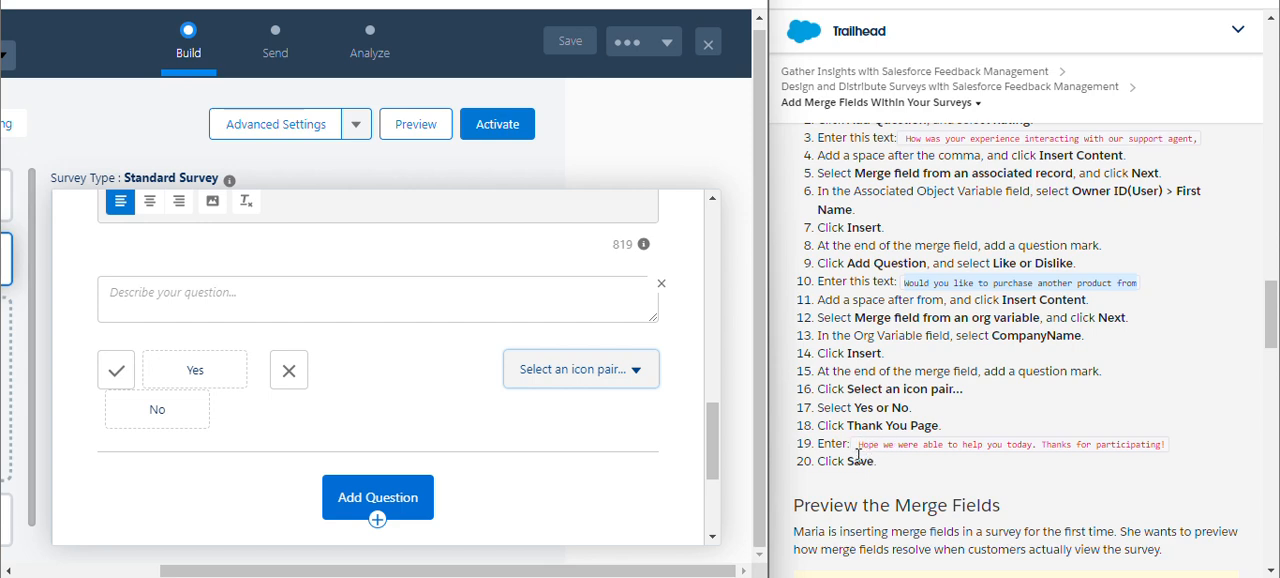
{"action": "scroll", "coordinate": [421, 397], "scroll_direction": "up", "scroll_amount": 3}
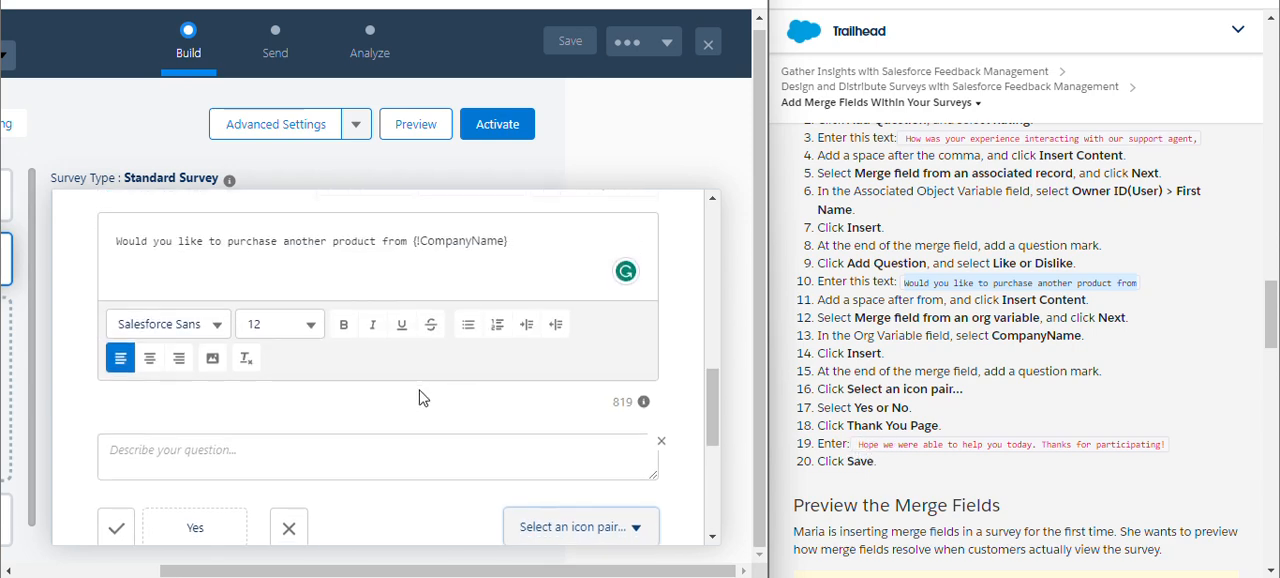
{"action": "scroll", "coordinate": [421, 397], "scroll_direction": "down", "scroll_amount": 2}
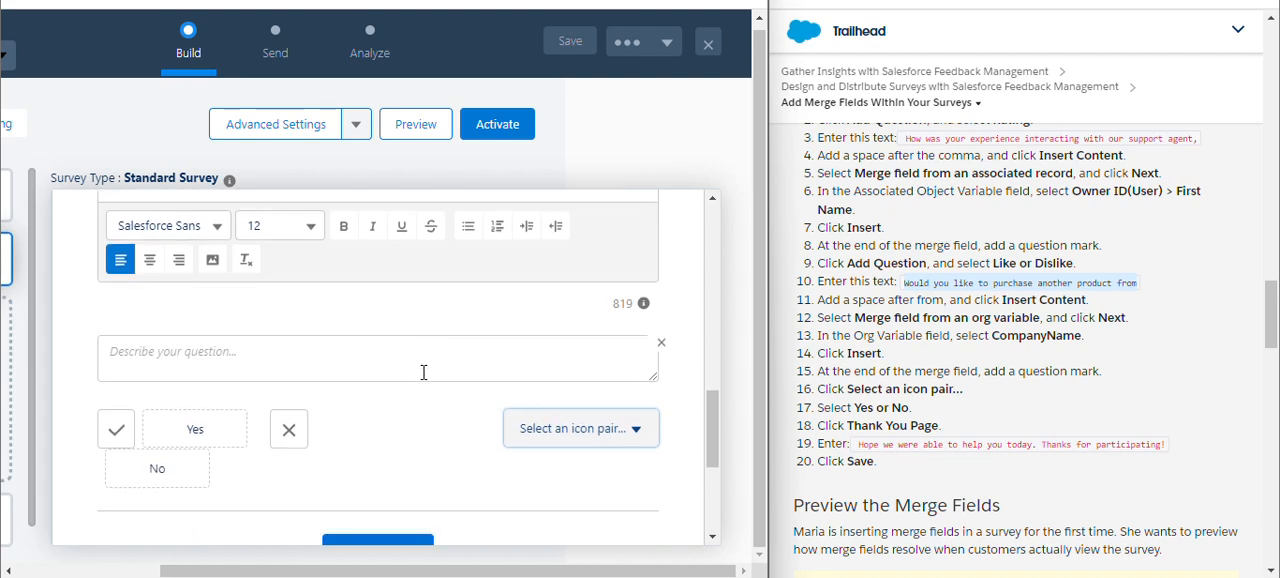
{"action": "scroll", "coordinate": [401, 400], "scroll_direction": "down", "scroll_amount": 2}
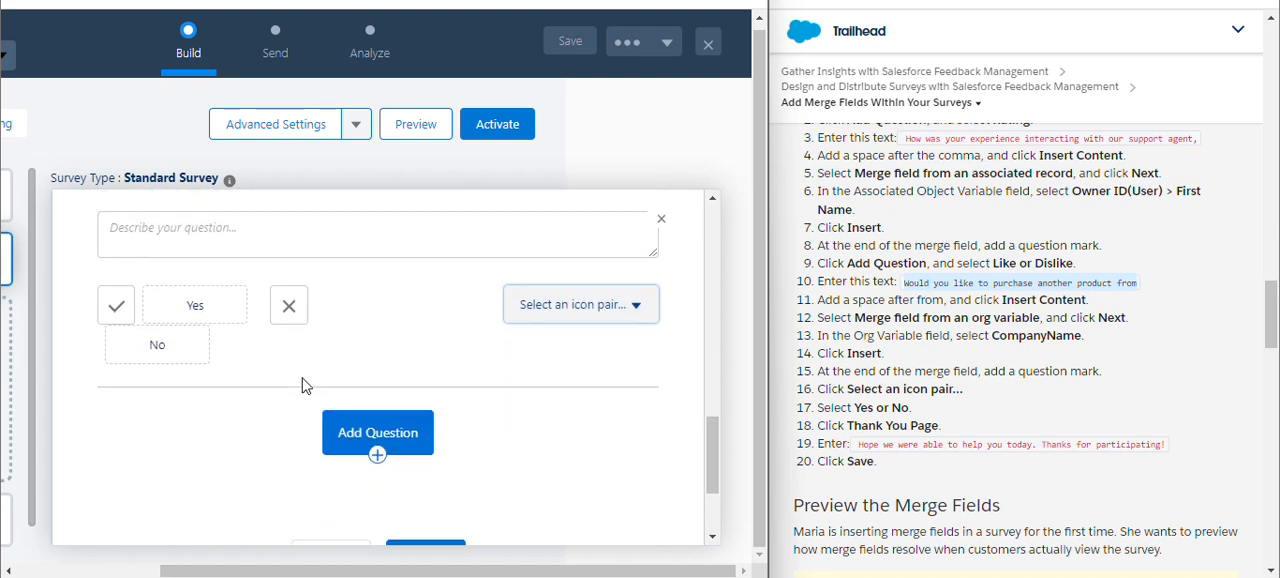
{"action": "scroll", "coordinate": [305, 382], "scroll_direction": "down", "scroll_amount": 3}
{"action": "scroll", "coordinate": [305, 382], "scroll_direction": "up", "scroll_amount": 6}
Enter "Hope we were able to help you today. Thanks for participating!" as the default message of the Thank You Page.
{"action": "scroll", "coordinate": [305, 385], "scroll_direction": "up", "scroll_amount": 1}
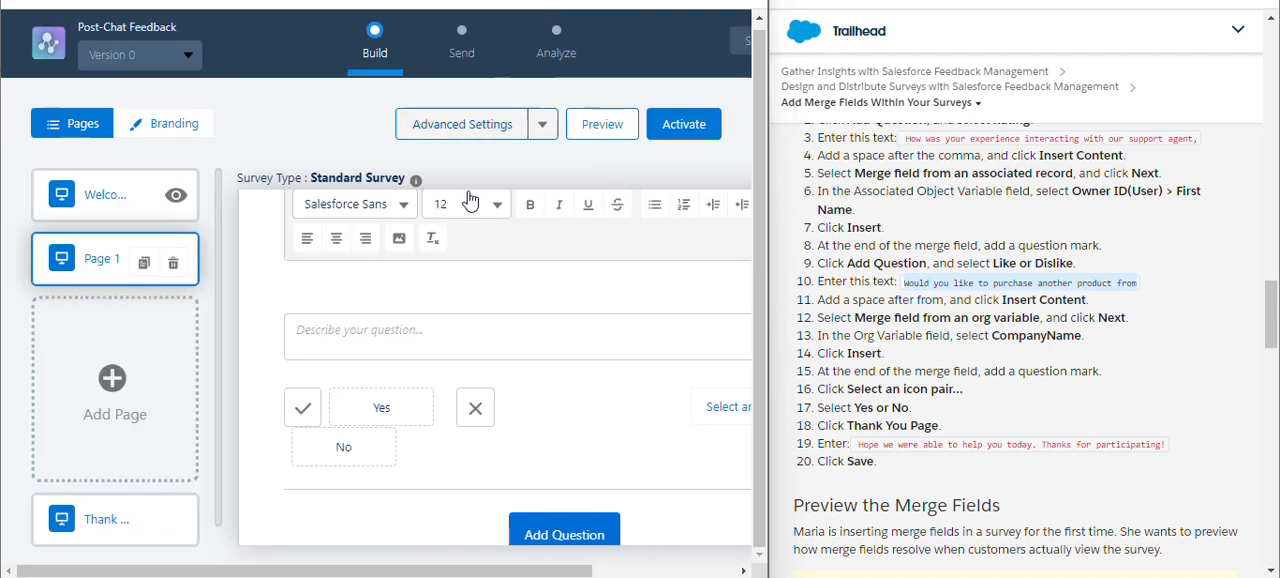
{"action": "left_click", "coordinate": [146, 512]}
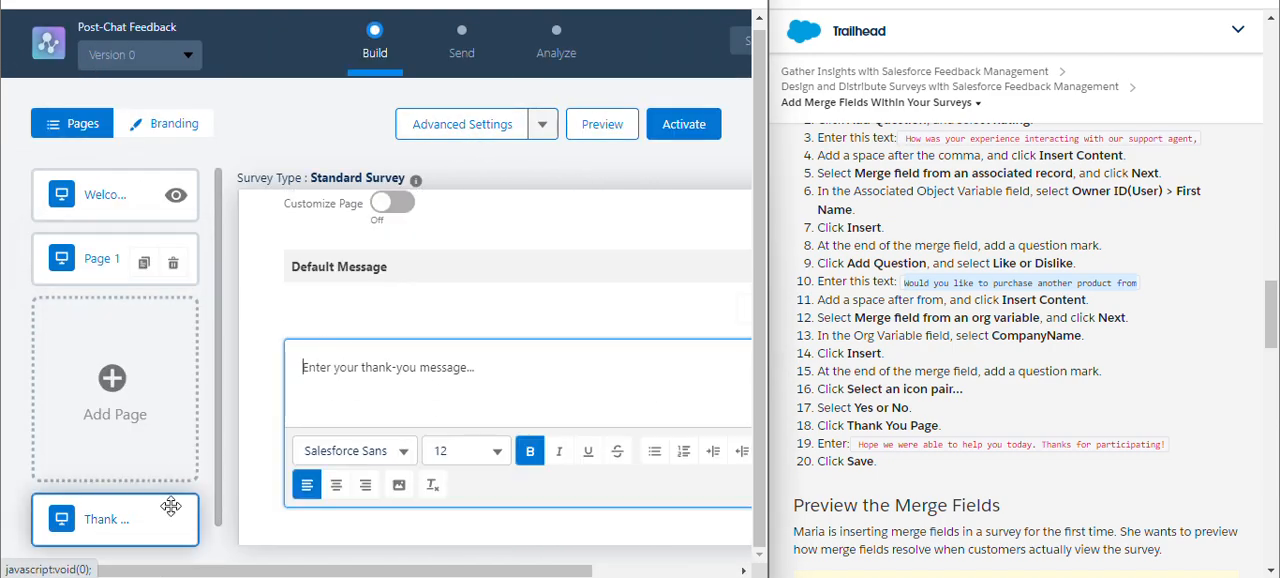
{"action": "left_click", "coordinate": [537, 371]}
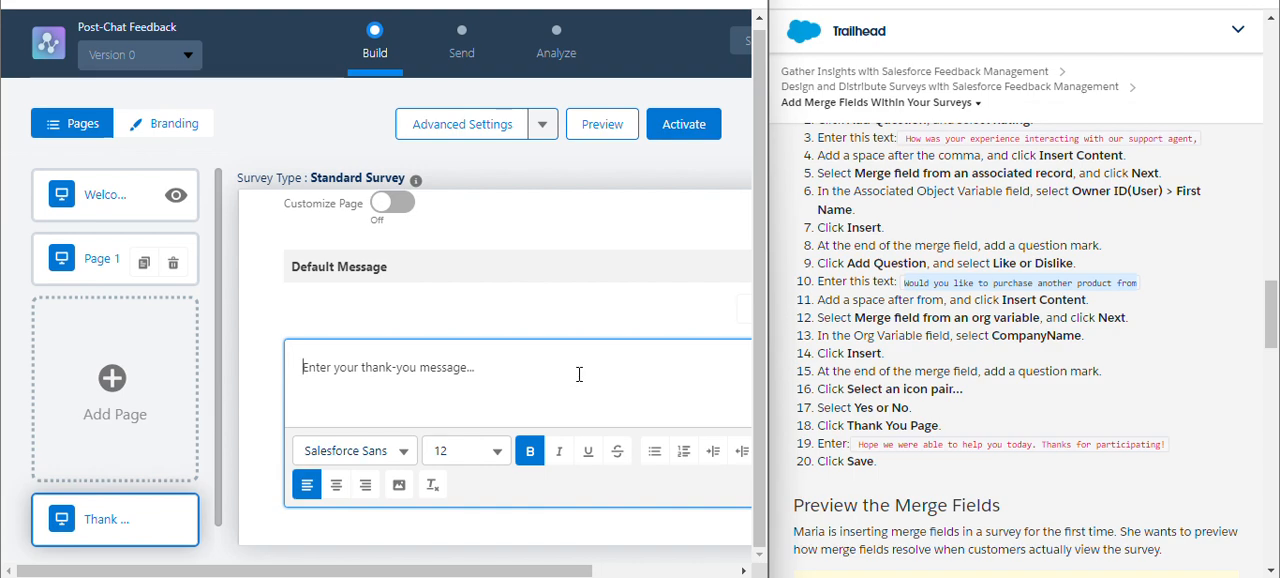
{"action": "scroll", "coordinate": [578, 374], "scroll_direction": "up", "scroll_amount": 3}
{"action": "scroll", "coordinate": [578, 382], "scroll_direction": "down", "scroll_amount": 1}
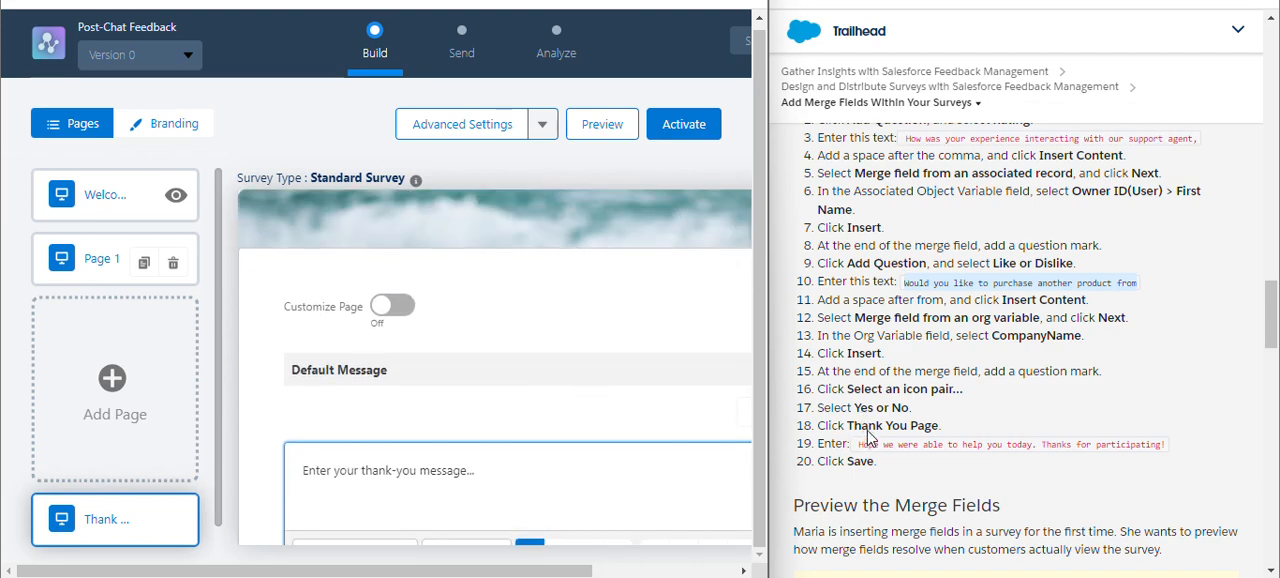
{"action": "left_click_drag", "start_coordinate": [858, 444], "coordinate": [1207, 450]}
{"action": "key", "text": "ctrl+c"}
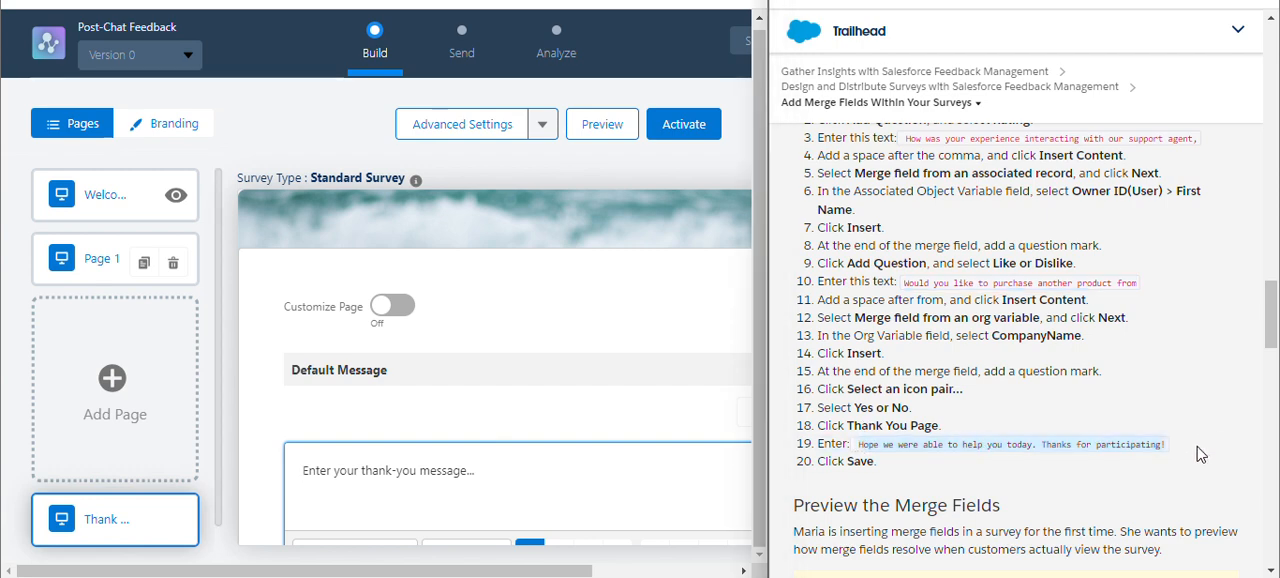
{"action": "left_click", "coordinate": [638, 486]}
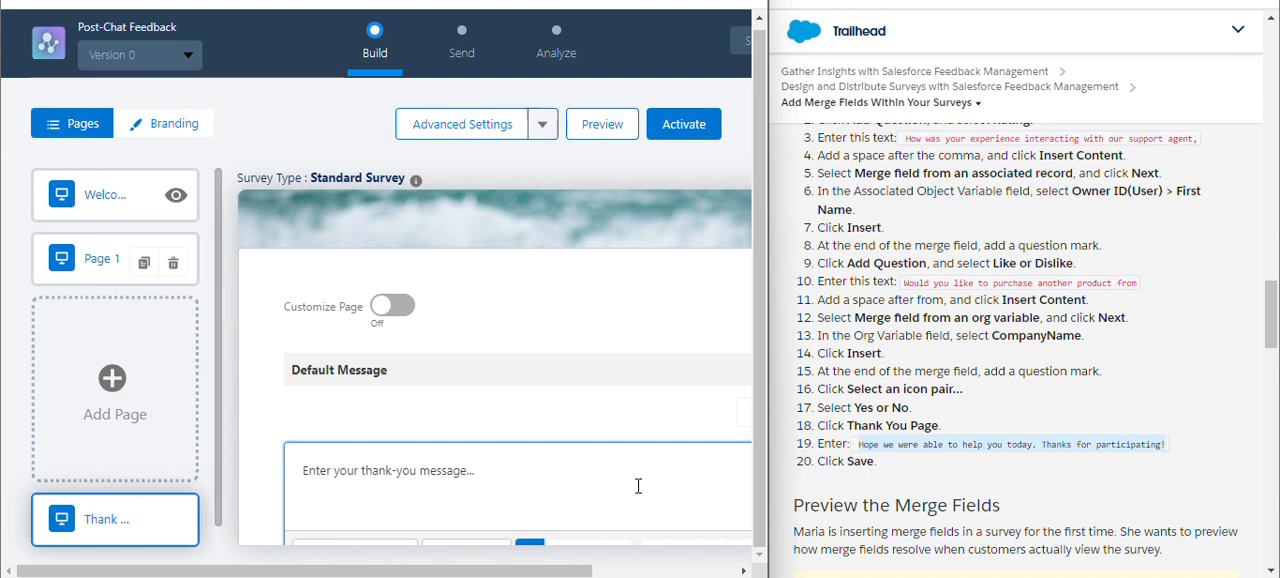
{"action": "key", "text": "ctrl+v"}
Check the Thank You Page content and read the remaining Trailhead instructions about previewing the merge fields.
{"action": "scroll", "coordinate": [471, 464], "scroll_direction": "down", "scroll_amount": 2}
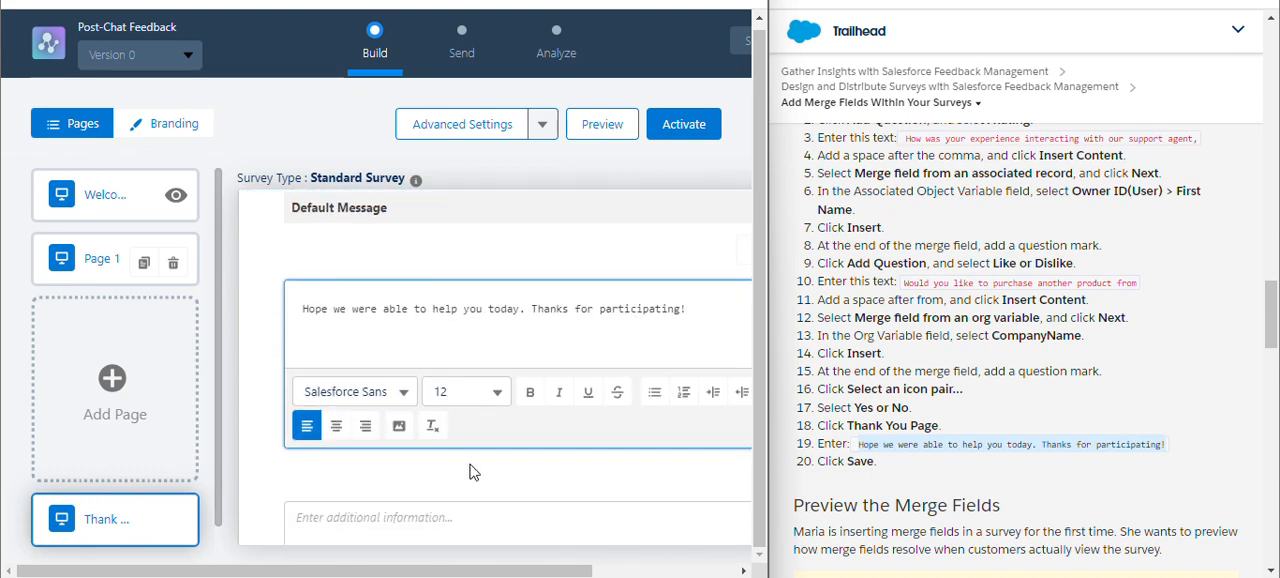
{"action": "scroll", "coordinate": [471, 430], "scroll_direction": "down", "scroll_amount": 2}
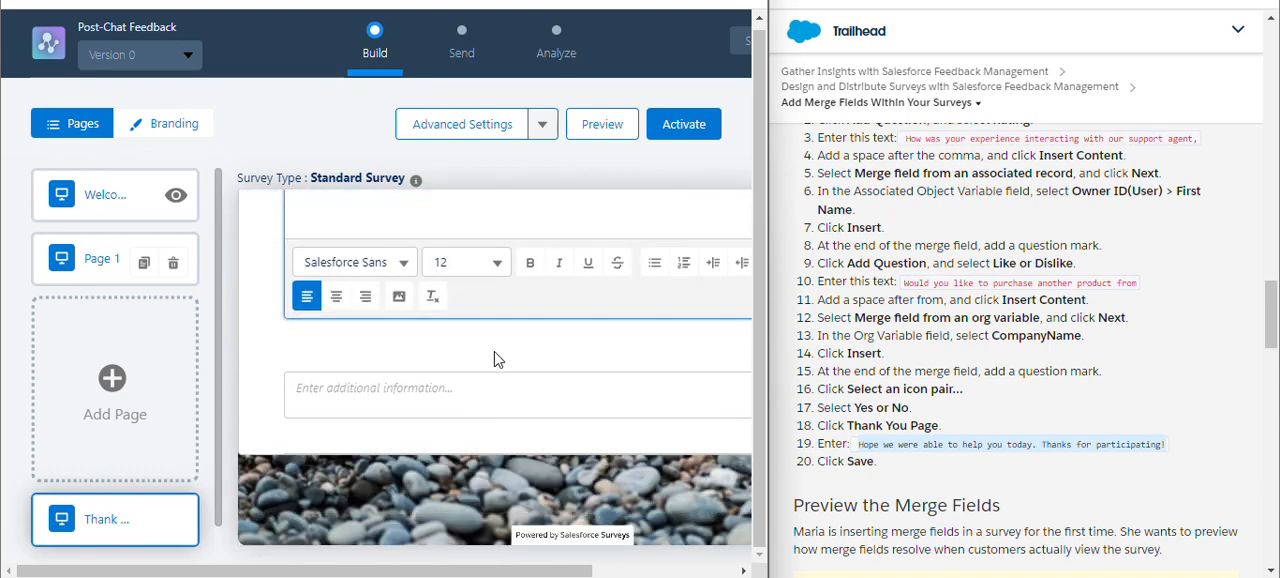
{"action": "scroll", "coordinate": [578, 335], "scroll_direction": "up", "scroll_amount": 2}
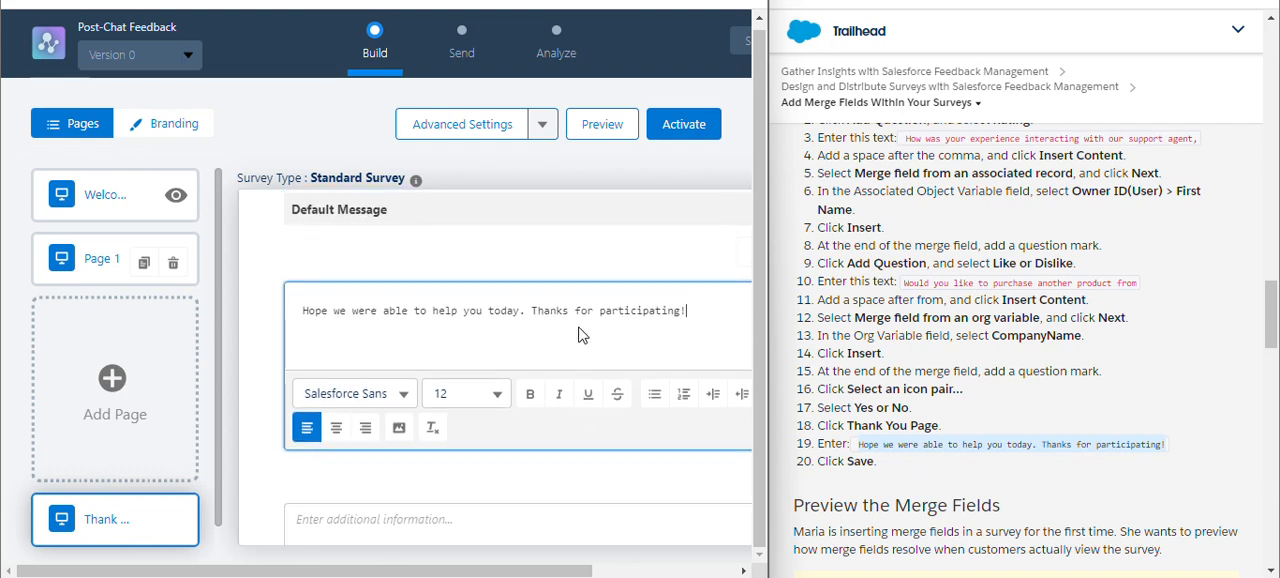
{"action": "left_click", "coordinate": [677, 570]}
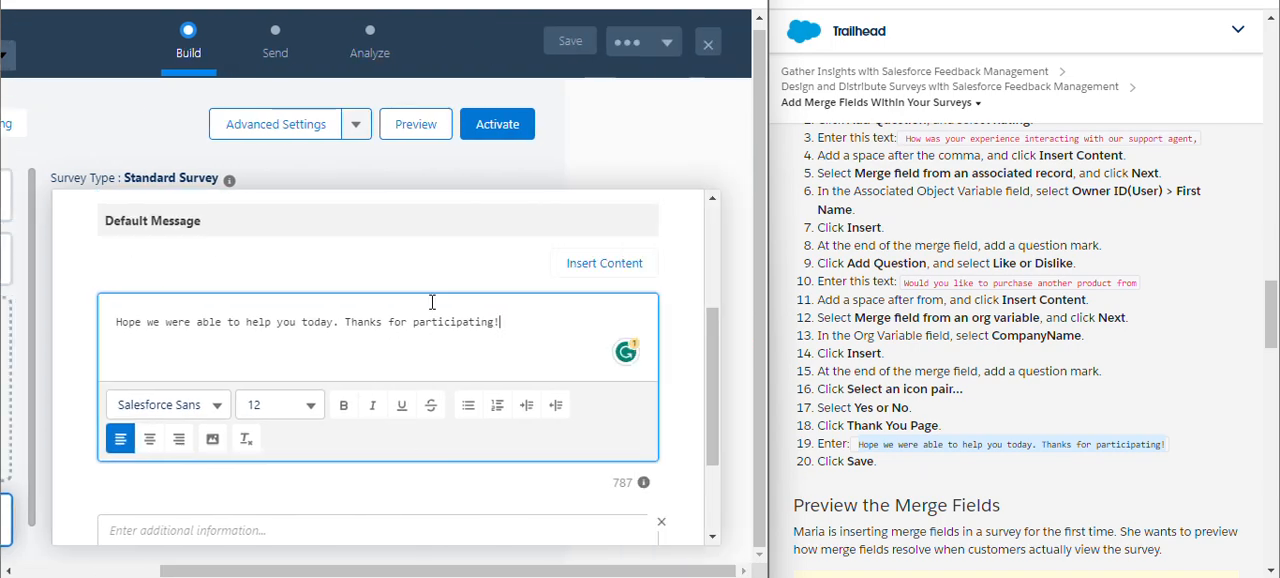
{"action": "scroll", "coordinate": [432, 302], "scroll_direction": "left", "scroll_amount": 2}
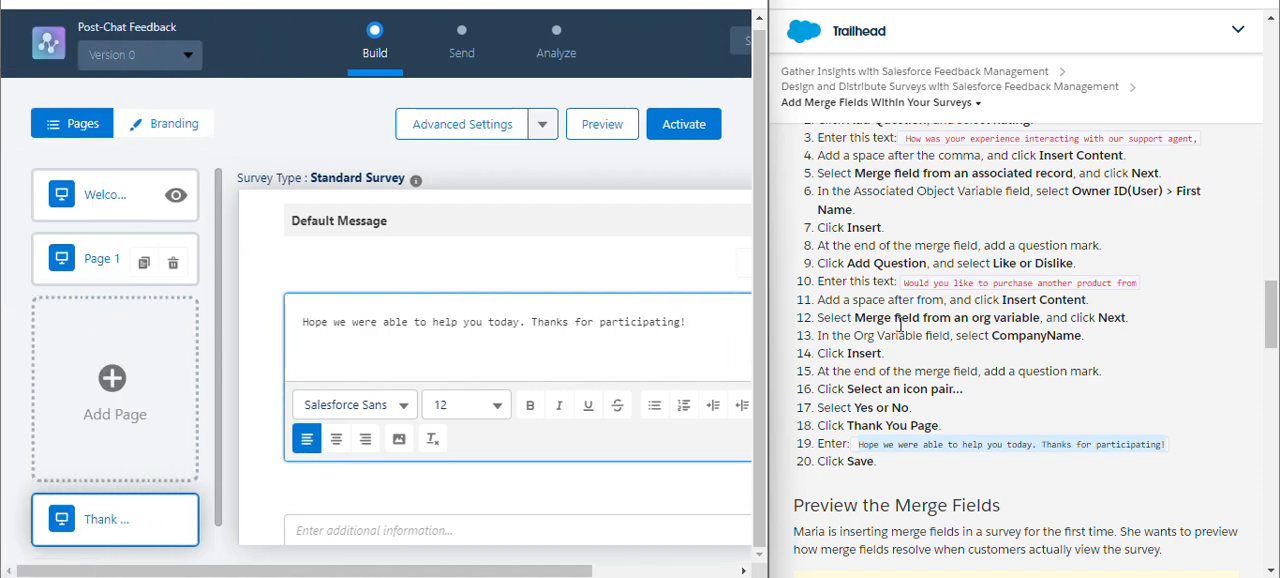
{"action": "scroll", "coordinate": [948, 337], "scroll_direction": "down", "scroll_amount": 3}
{"action": "scroll", "coordinate": [948, 337], "scroll_direction": "down", "scroll_amount": 3}
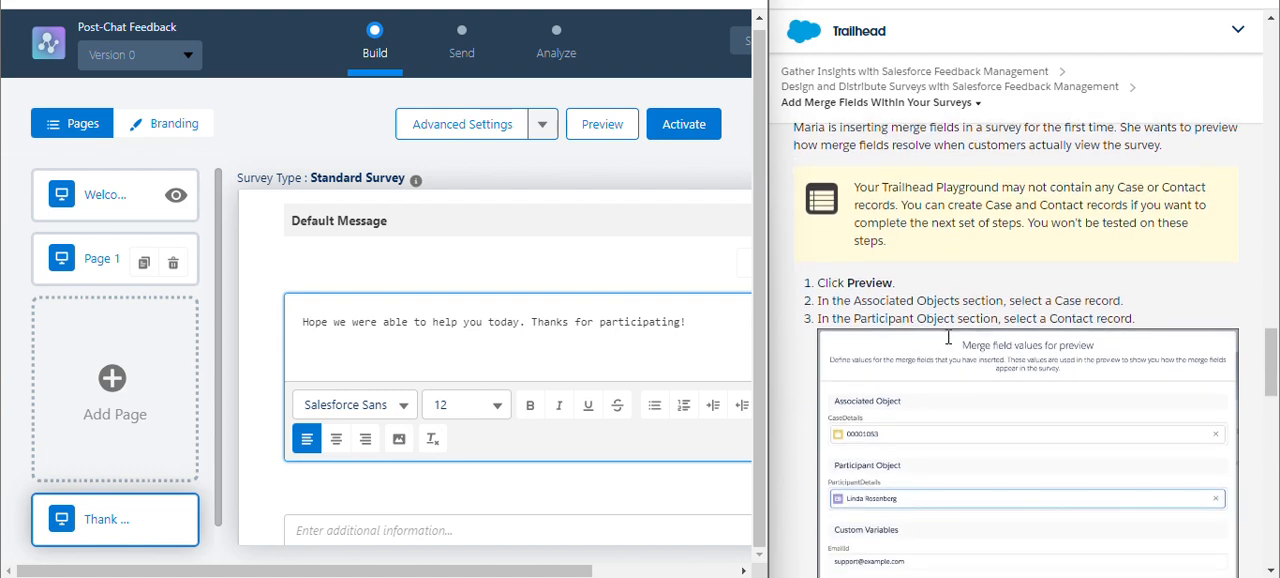
{"action": "scroll", "coordinate": [948, 337], "scroll_direction": "down", "scroll_amount": 3}
{"action": "scroll", "coordinate": [951, 337], "scroll_direction": "up", "scroll_amount": 4}
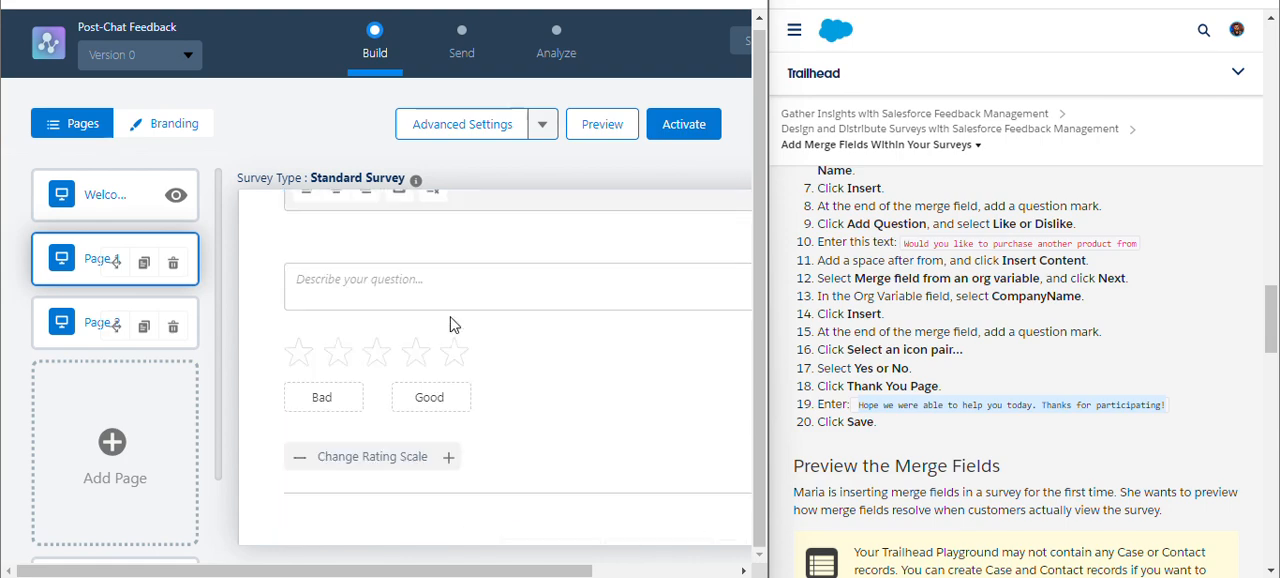
Remove the space before the question mark in the text of both Page 1 questions, Rating and Like or Dislike.
{"action": "scroll", "coordinate": [450, 324], "scroll_direction": "up", "scroll_amount": 3}
{"action": "left_click", "coordinate": [505, 349]}
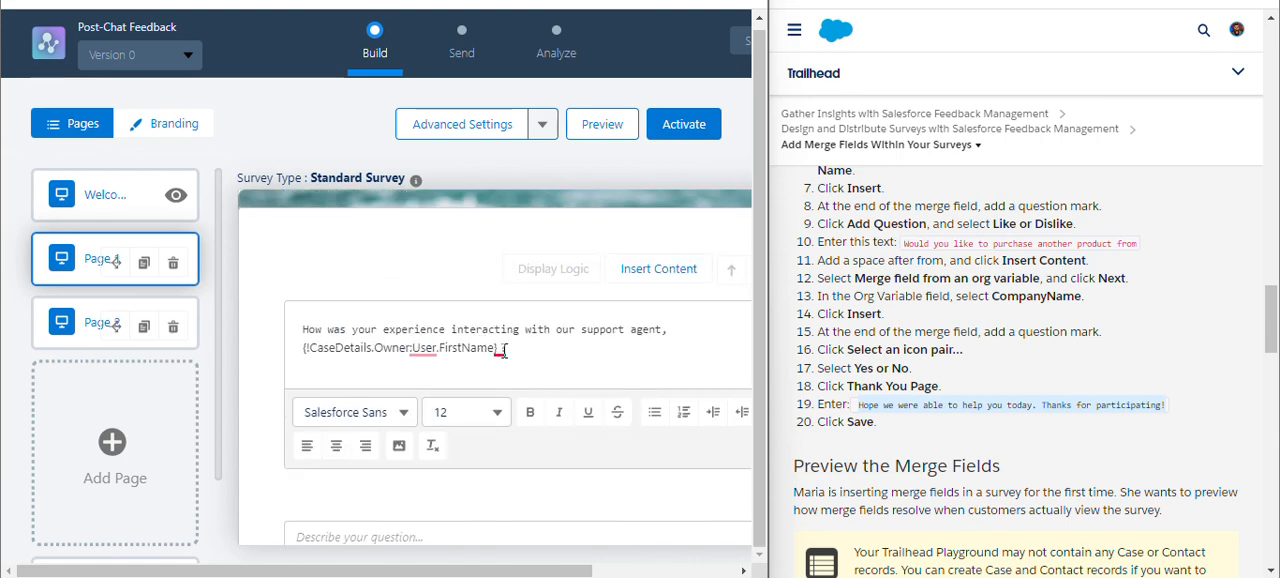
{"action": "mouse_move", "coordinate": [504, 351]}
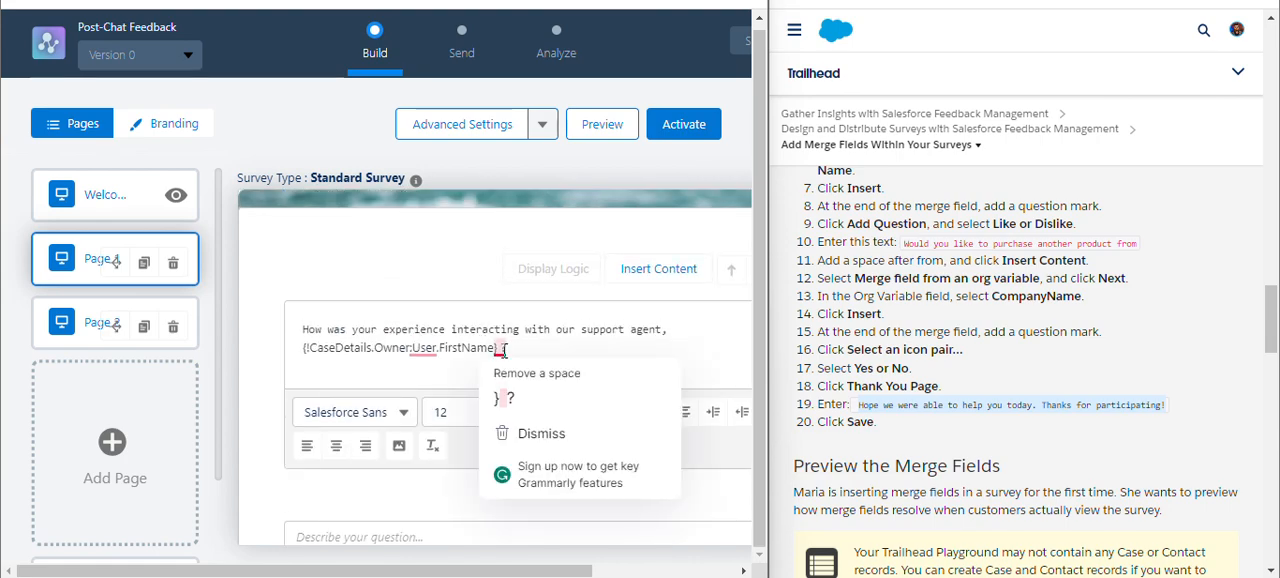
{"action": "left_click", "coordinate": [530, 390]}
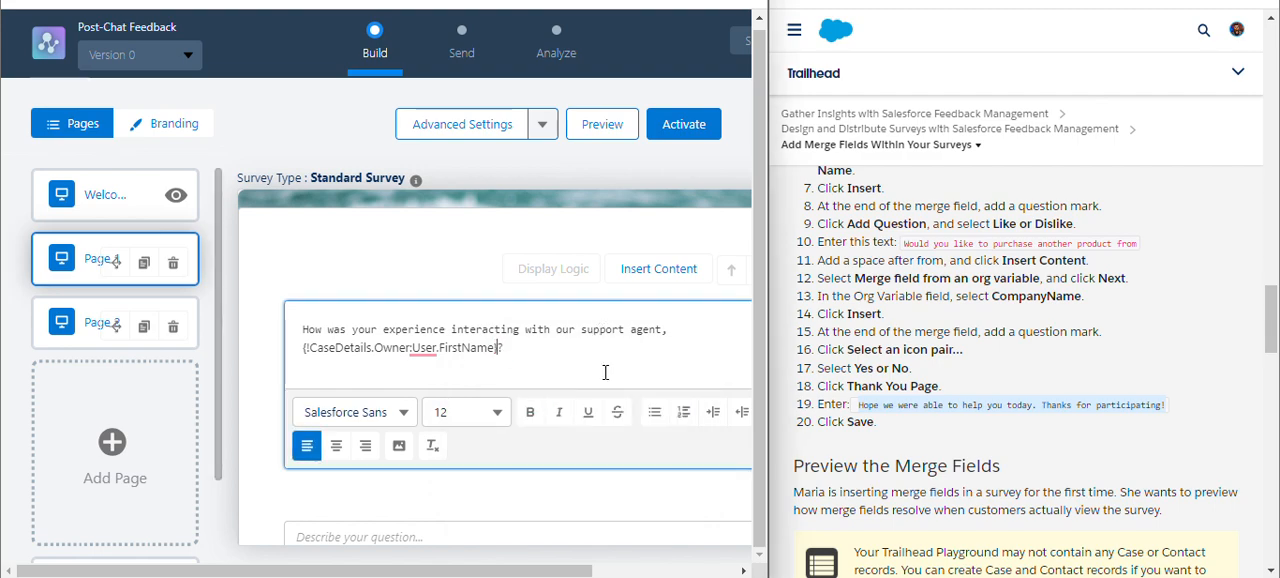
{"action": "scroll", "coordinate": [604, 372], "scroll_direction": "down", "scroll_amount": 5}
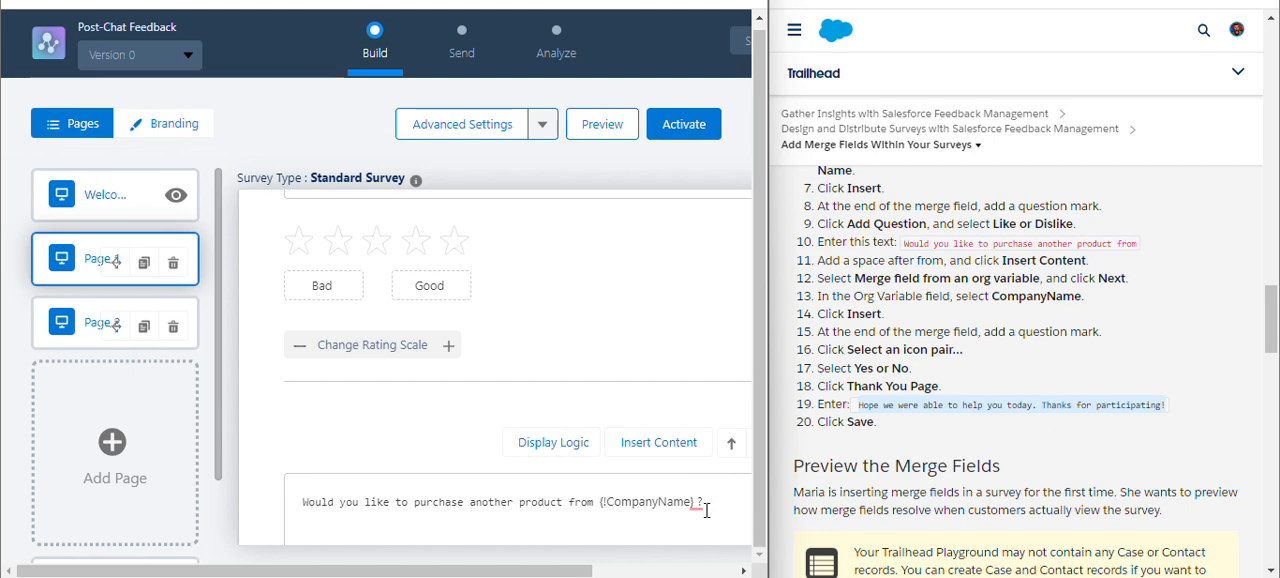
{"action": "mouse_move", "coordinate": [697, 510]}
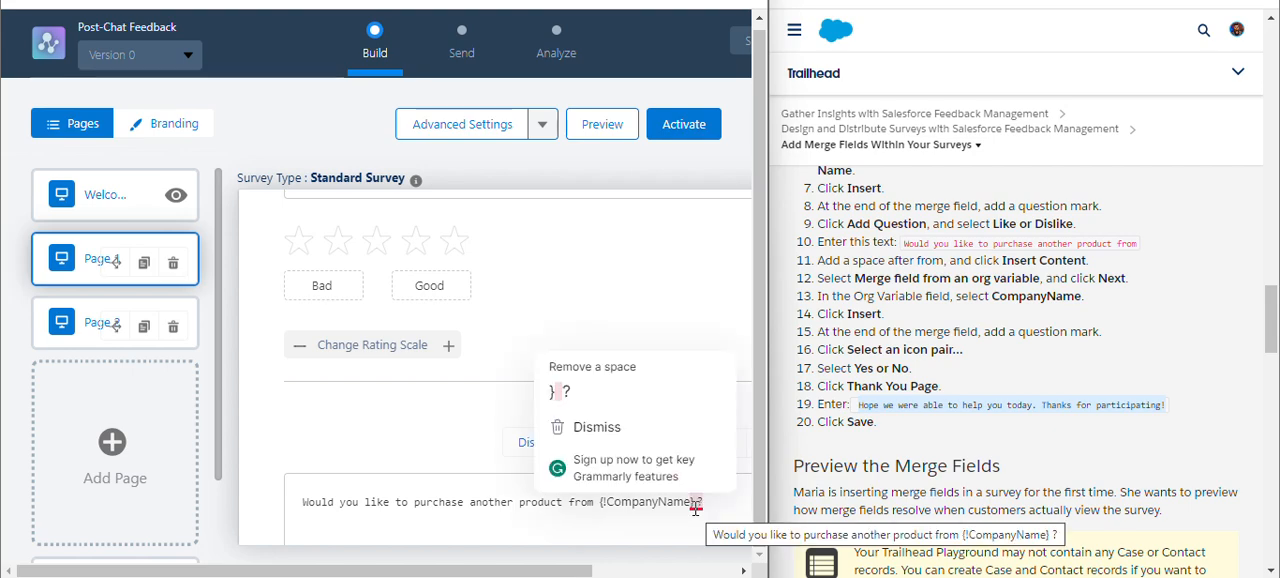
{"action": "left_click", "coordinate": [605, 398]}
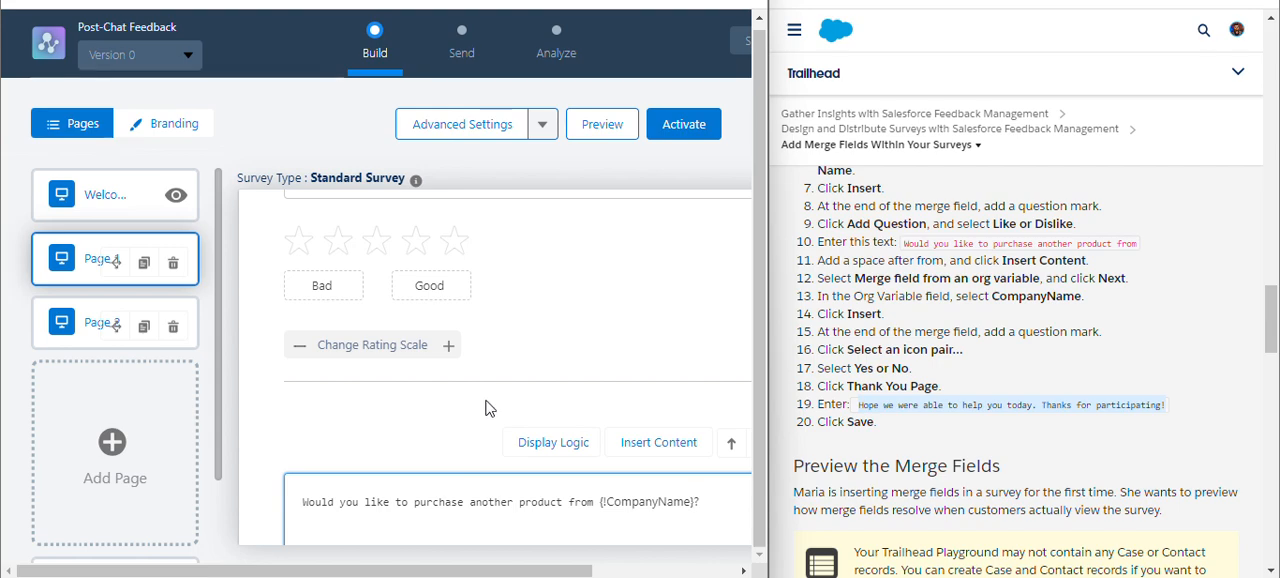
Activate the Post-Chat Feedback survey and accept the activation notice.
{"action": "scroll", "coordinate": [512, 314], "scroll_direction": "down", "scroll_amount": 5}
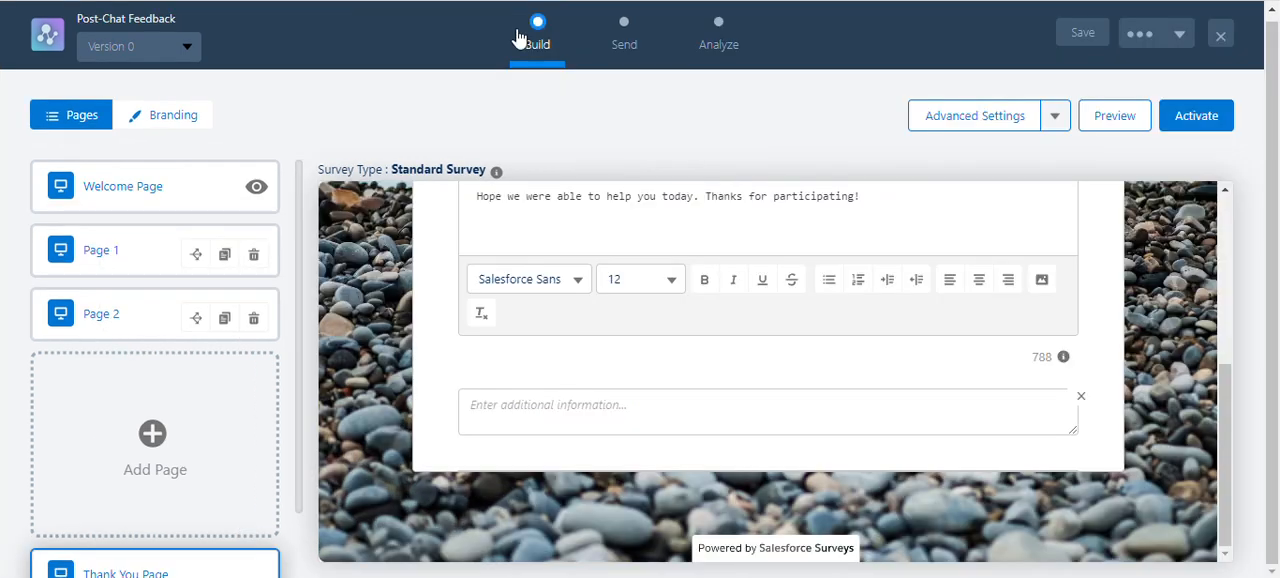
{"action": "scroll", "coordinate": [740, 312], "scroll_direction": "up", "scroll_amount": 2}
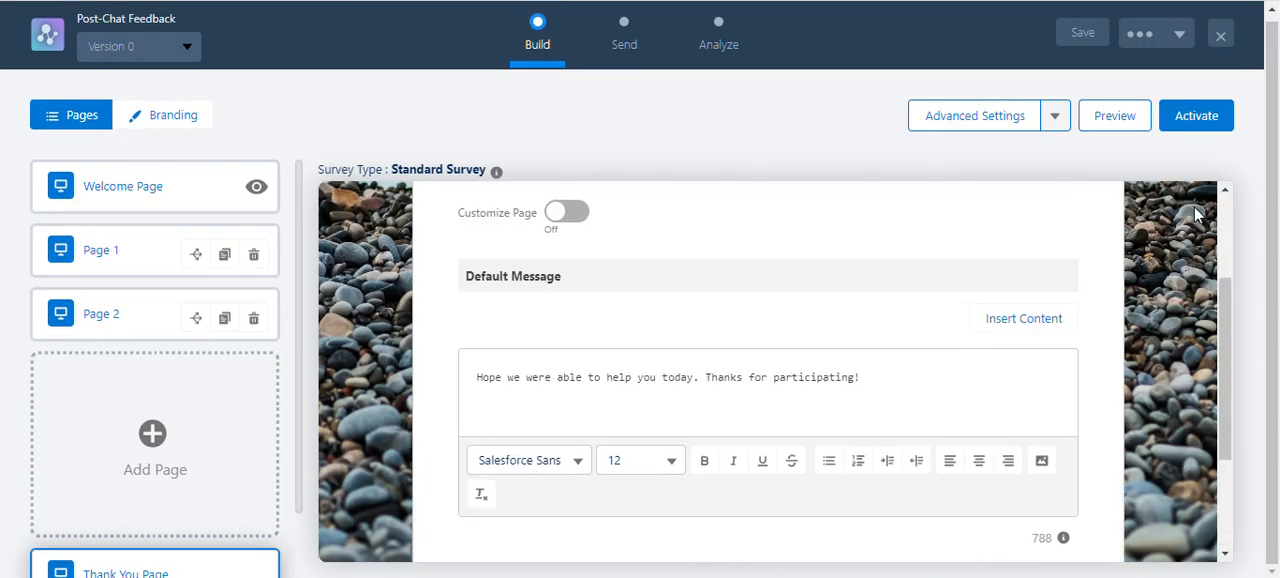
{"action": "left_click", "coordinate": [1215, 127]}
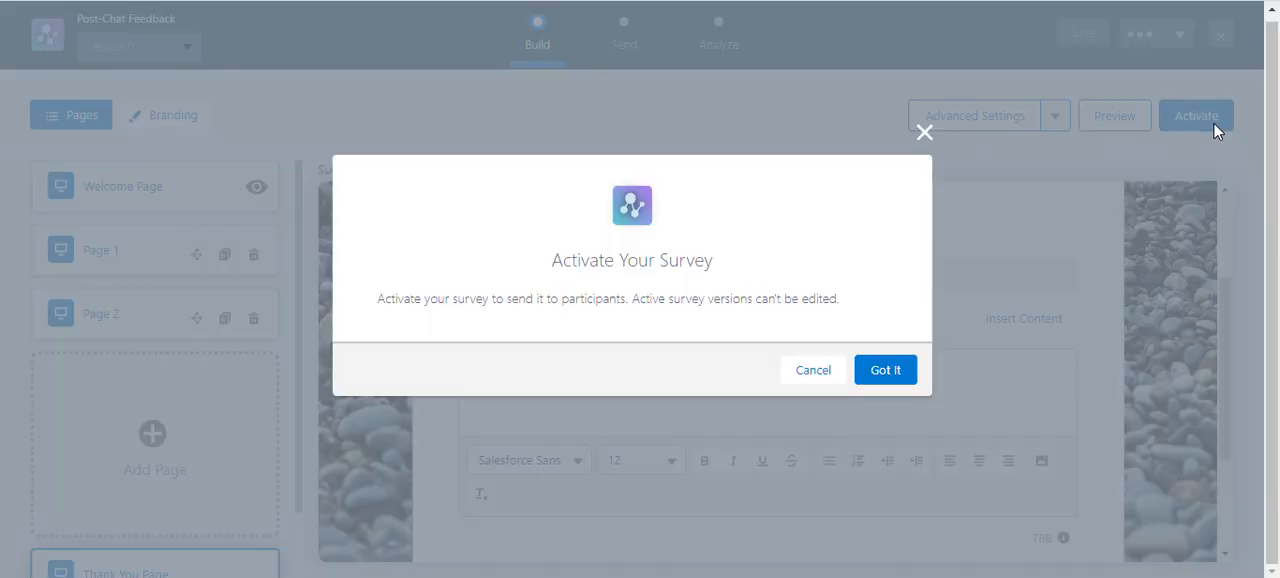
{"action": "left_click", "coordinate": [885, 372]}
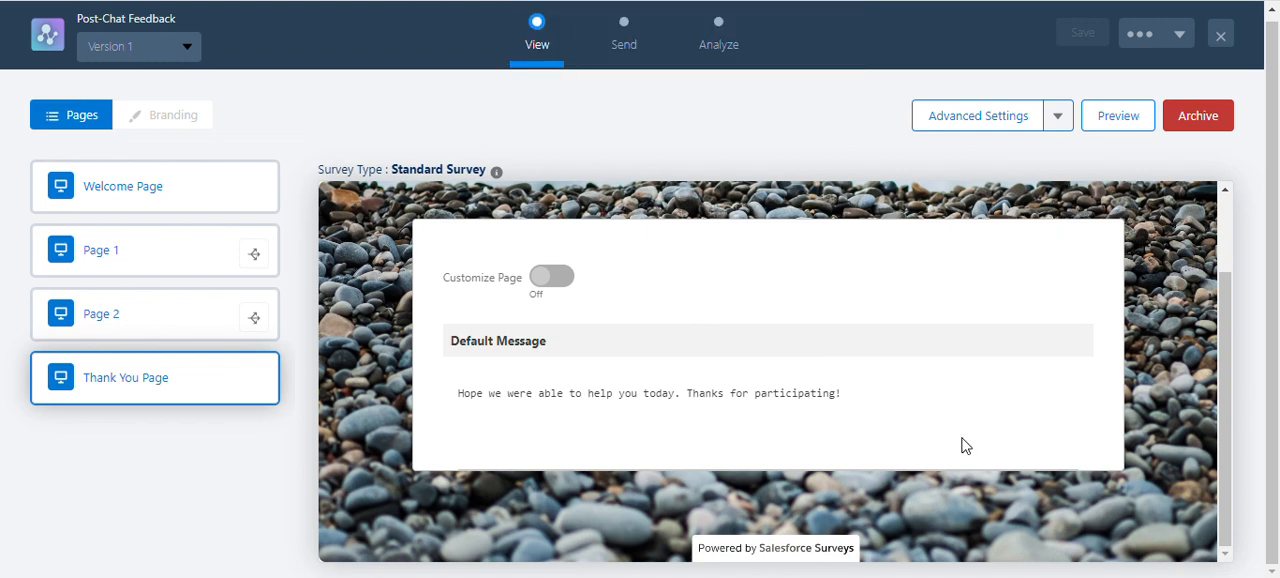
Read the Trailhead preview instructions and open the survey's merge field values for preview to examine the associated, participant and custom variable fields.
{"action": "mouse_move", "coordinate": [868, 577]}
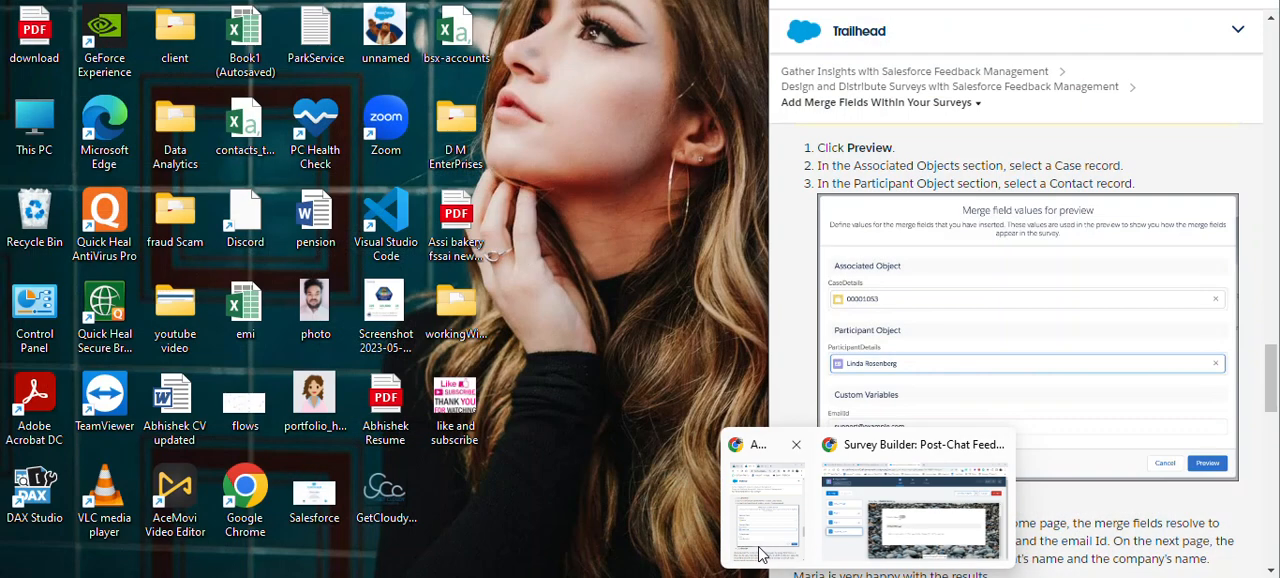
{"action": "left_click", "coordinate": [901, 545]}
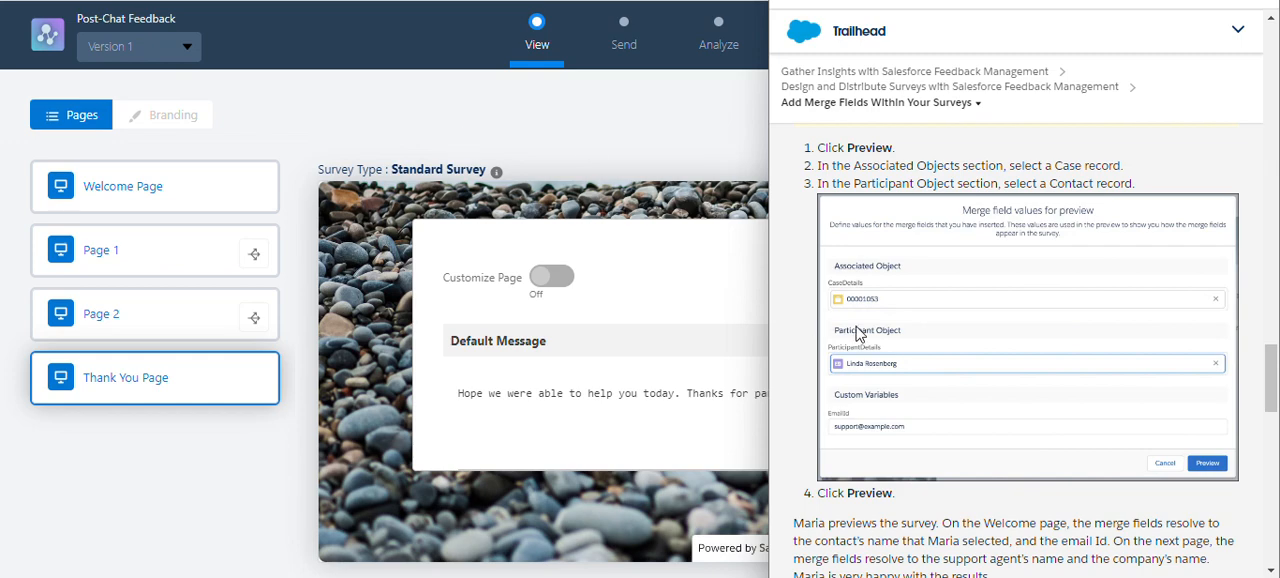
{"action": "scroll", "coordinate": [857, 334], "scroll_direction": "down", "scroll_amount": 3}
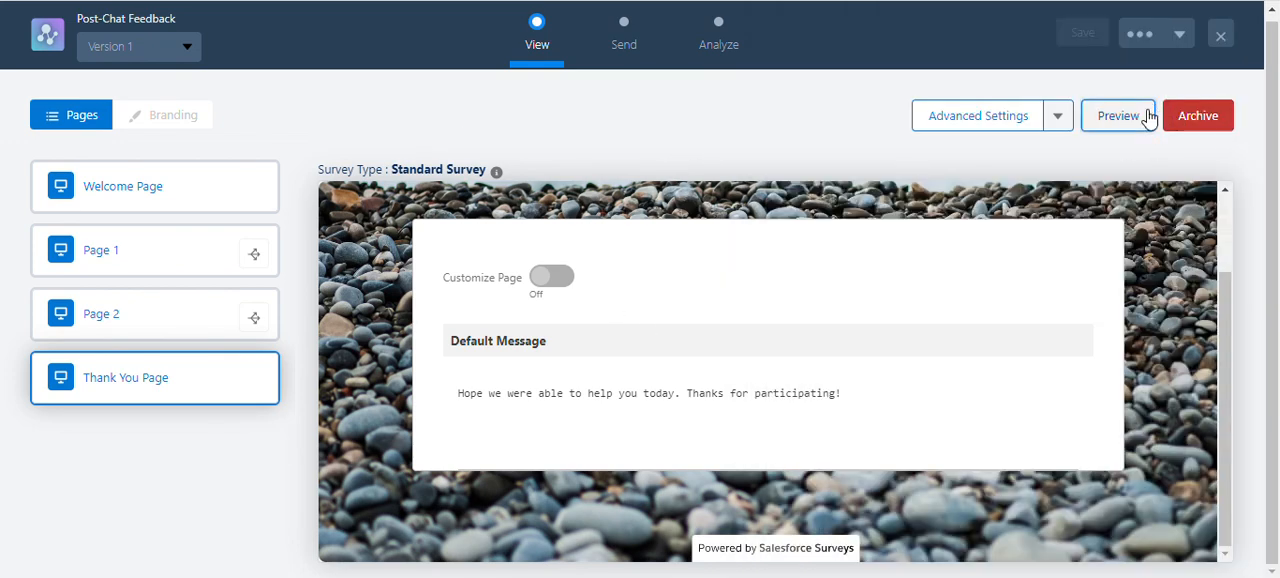
{"action": "left_click", "coordinate": [1148, 117]}
{"action": "scroll", "coordinate": [677, 229], "scroll_direction": "down", "scroll_amount": 2}
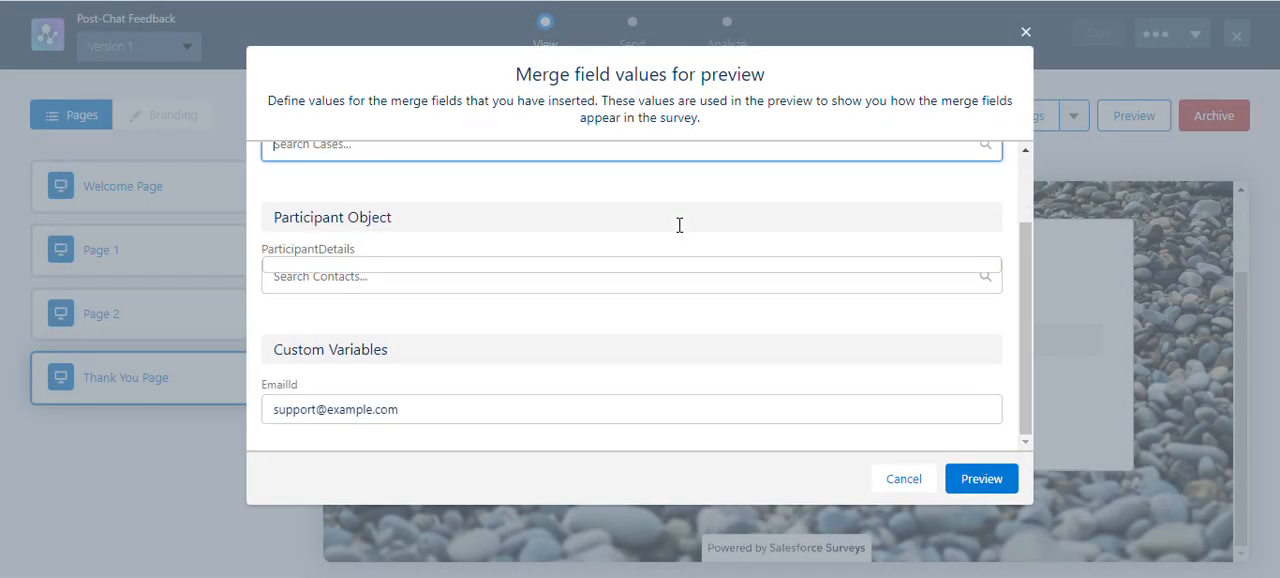
{"action": "scroll", "coordinate": [678, 225], "scroll_direction": "up", "scroll_amount": 1}
{"action": "scroll", "coordinate": [677, 223], "scroll_direction": "down", "scroll_amount": 1}
Switch to the Trailhead page and submit the Add Merge Fields Within Your Surveys step for verification.
{"action": "mouse_move", "coordinate": [868, 577]}
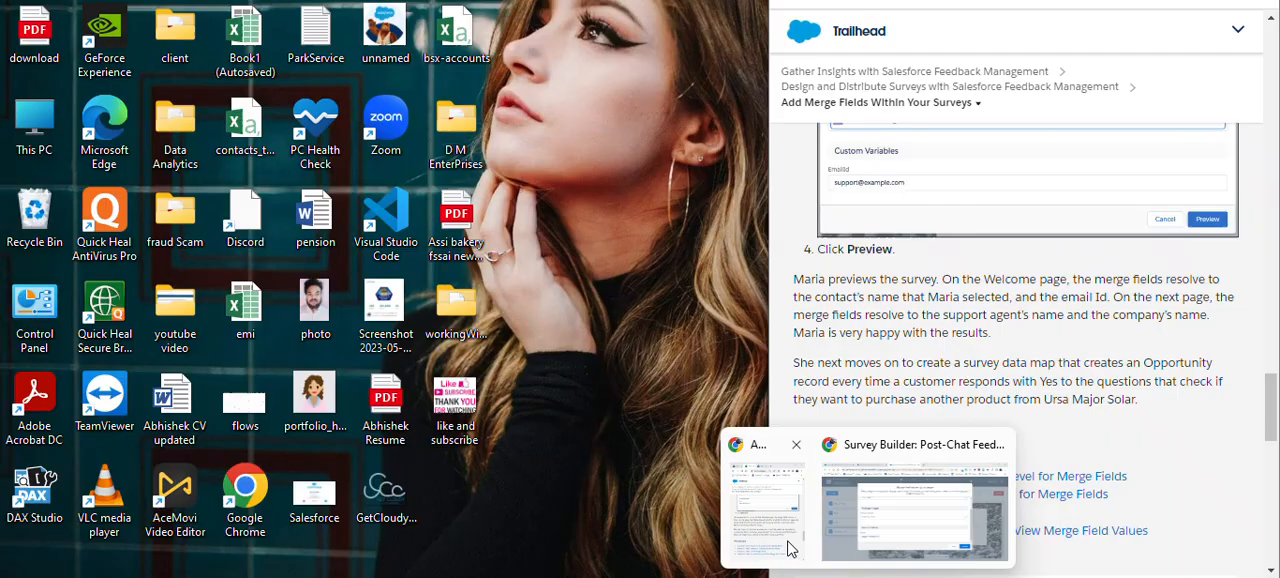
{"action": "left_click", "coordinate": [793, 545]}
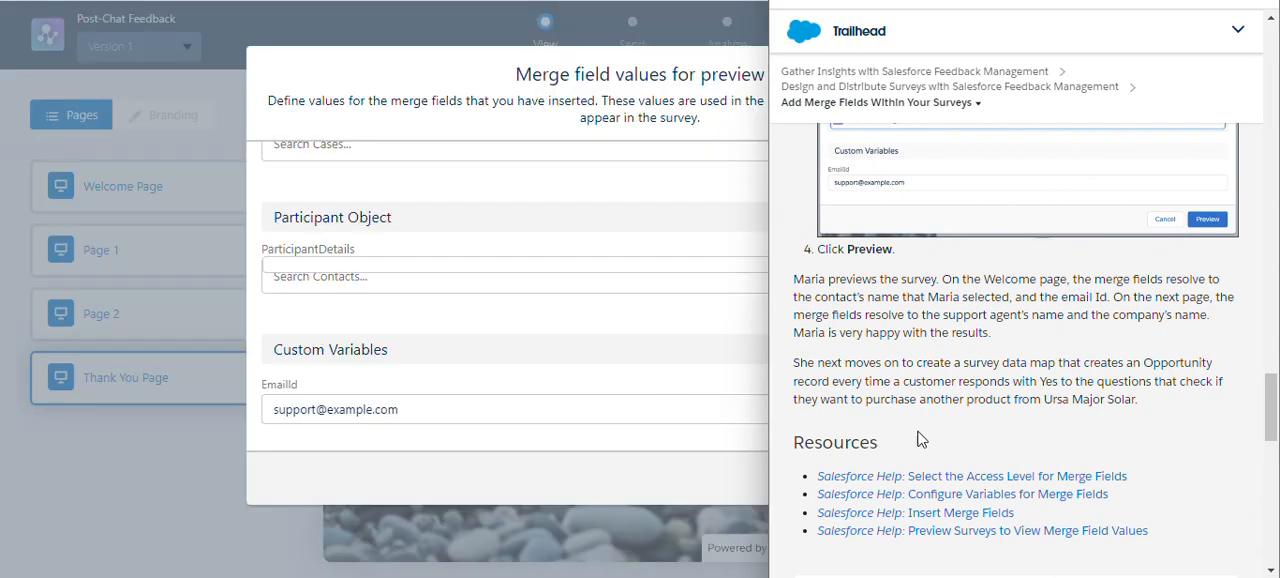
{"action": "scroll", "coordinate": [970, 430], "scroll_direction": "down", "scroll_amount": 4}
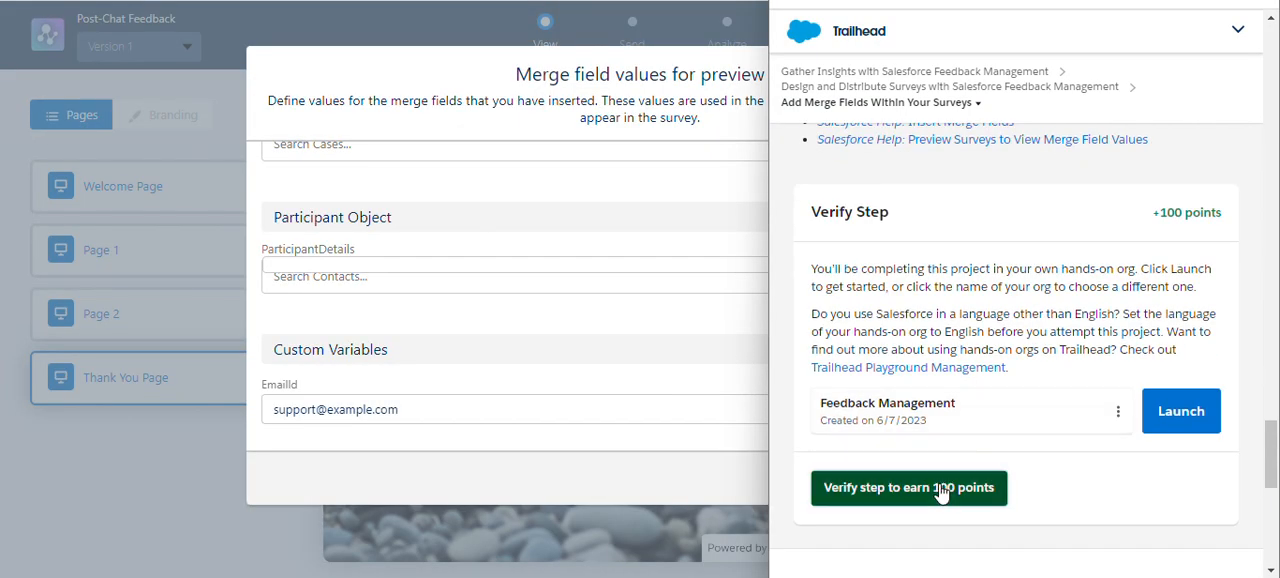
{"action": "left_click", "coordinate": [938, 485]}
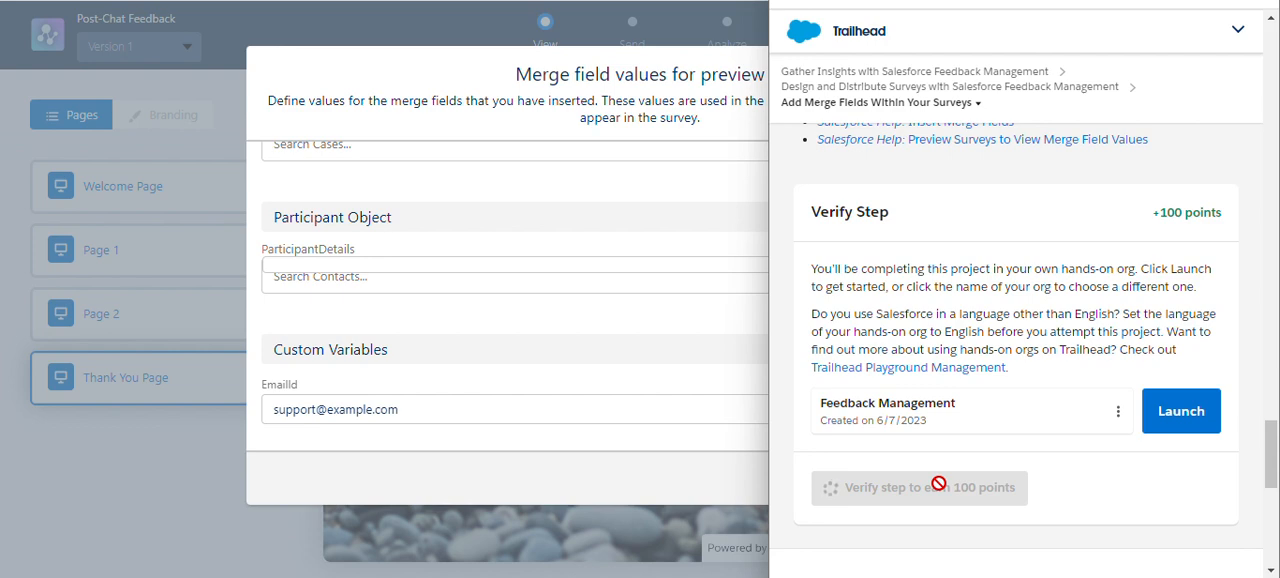